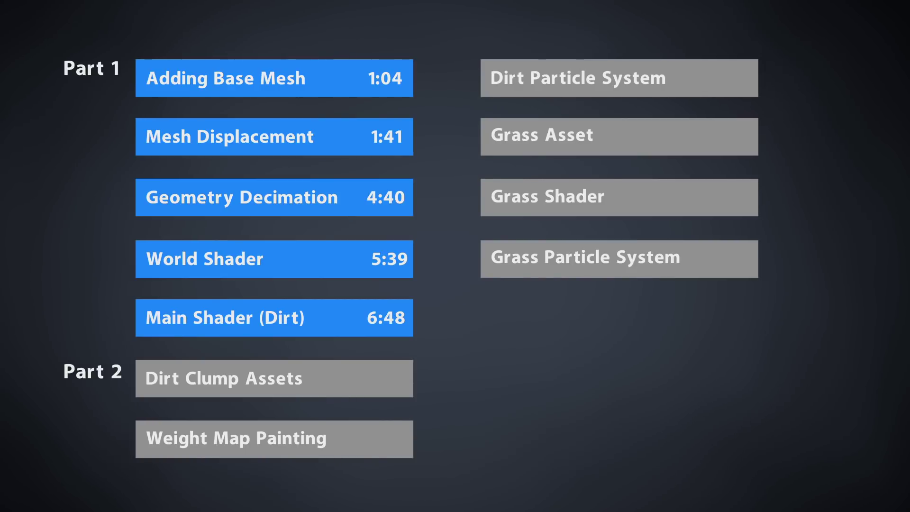
Add a plane at the scene centre and scale it up to cover the whole grid.
{"action": "key", "text": "shift+c"}
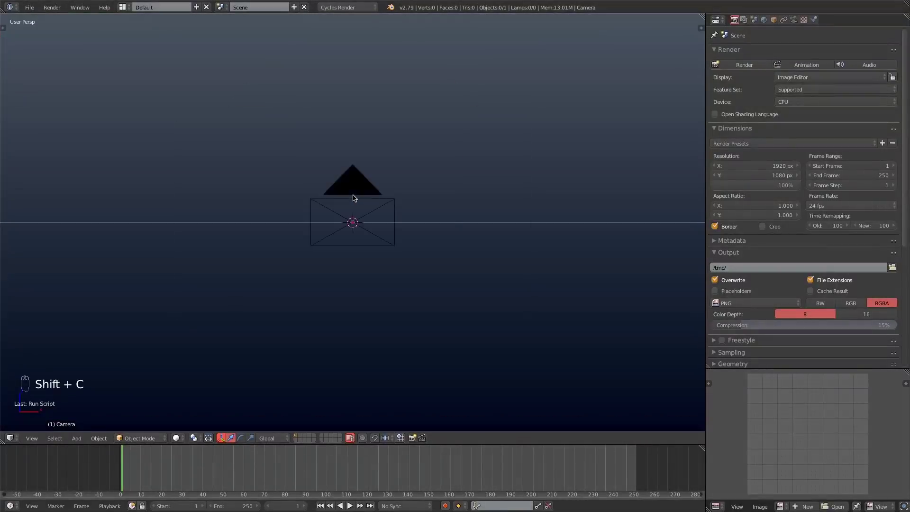
{"action": "key", "text": "shift+a"}
{"action": "mouse_move", "coordinate": [339, 104]}
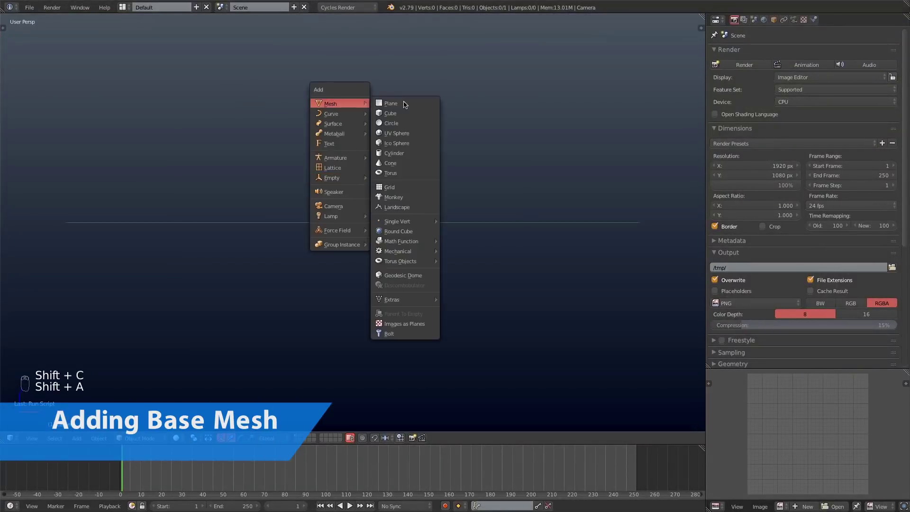
{"action": "left_click", "coordinate": [405, 104]}
{"action": "middle_click_drag", "start_coordinate": [311, 188], "coordinate": [392, 248]}
{"action": "key", "text": "s"}
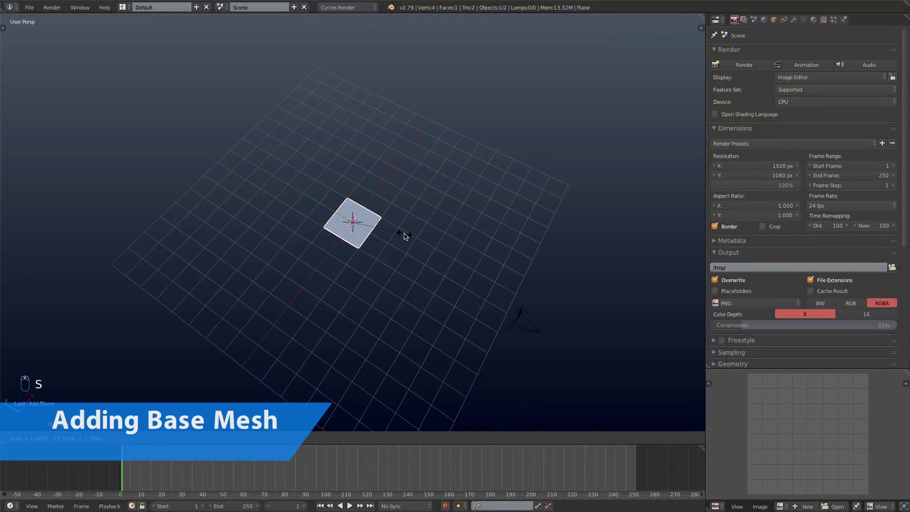
{"action": "left_click", "coordinate": [355, 214]}
Add a torus at the centre of the plane and thicken its tube with Shrink/Fatten in Edit Mode.
{"action": "key", "text": "shift+a"}
{"action": "mouse_move", "coordinate": [351, 215]}
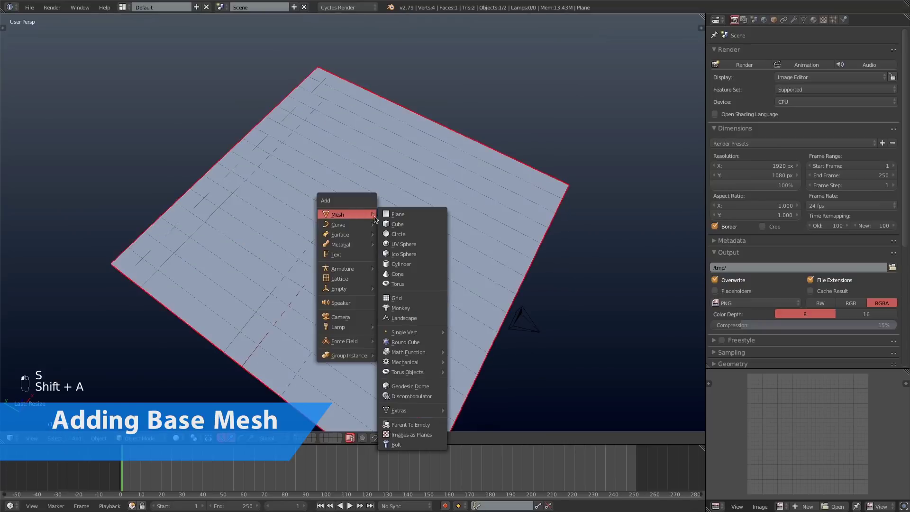
{"action": "left_click", "coordinate": [397, 284]}
{"action": "middle_click_drag", "start_coordinate": [397, 284], "coordinate": [380, 260]}
{"action": "key", "text": "Tab"}
{"action": "key", "text": "alt+s"}
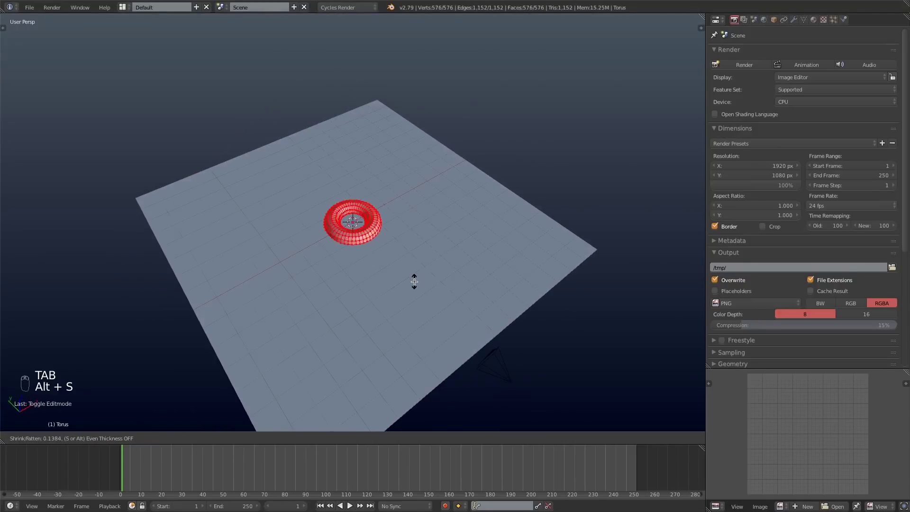
{"action": "left_click", "coordinate": [414, 281]}
{"action": "key", "text": "alt+s"}
{"action": "left_click", "coordinate": [419, 294]}
{"action": "key", "text": "Tab"}
Place the torus towards the plane's far edge, tilted and enlarged so it forms a large arch through the plane.
{"action": "middle_click_drag", "start_coordinate": [369, 278], "coordinate": [334, 263]}
{"action": "key", "text": "g"}
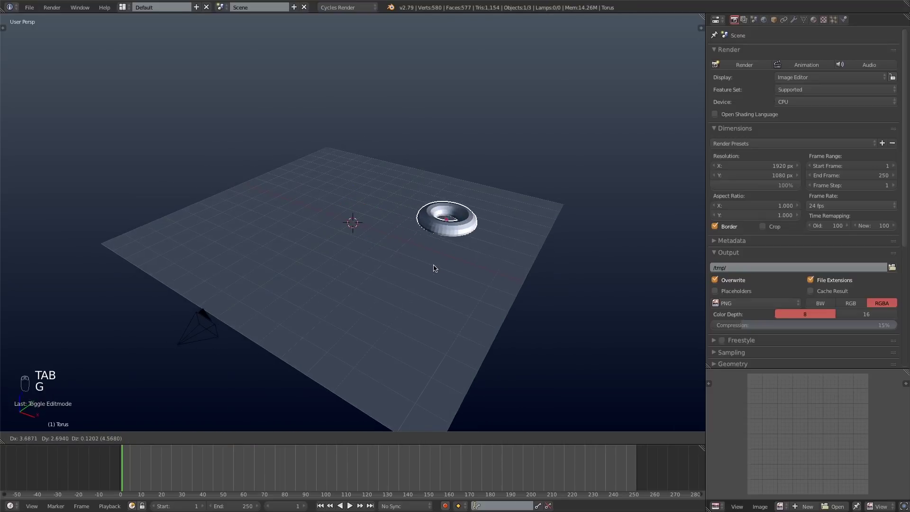
{"action": "left_click", "coordinate": [439, 266]}
{"action": "key", "text": "r"}
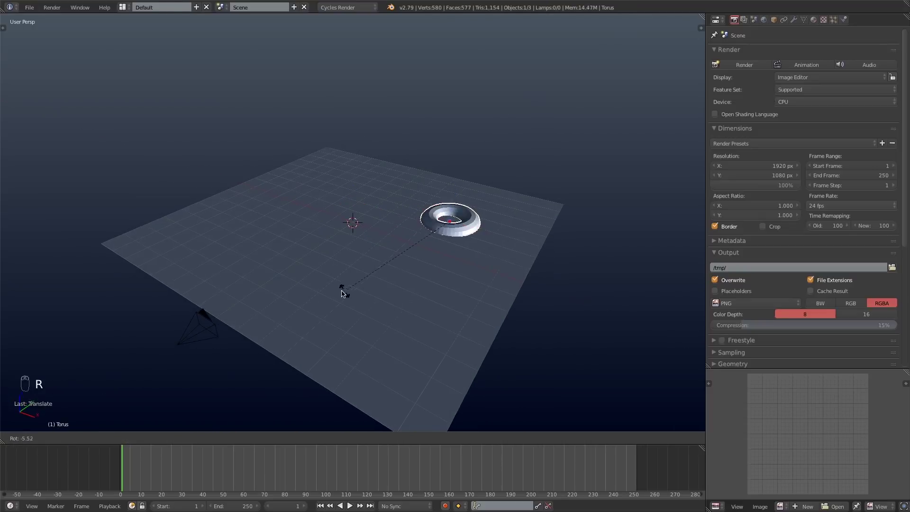
{"action": "left_click", "coordinate": [375, 224]}
{"action": "key", "text": "s"}
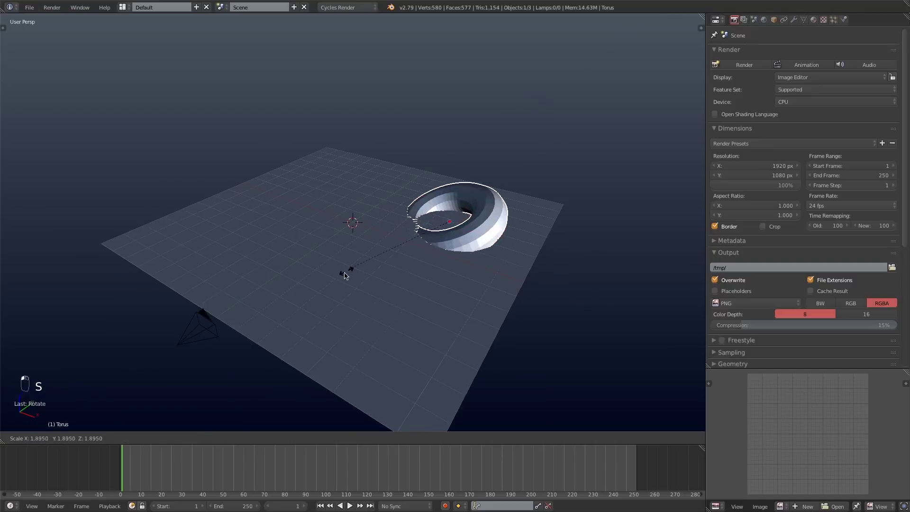
{"action": "right_click", "coordinate": [333, 294]}
Move and trackball-rotate the camera so the torus arch and the ground are framed in the camera view.
{"action": "key", "text": "KP_0"}
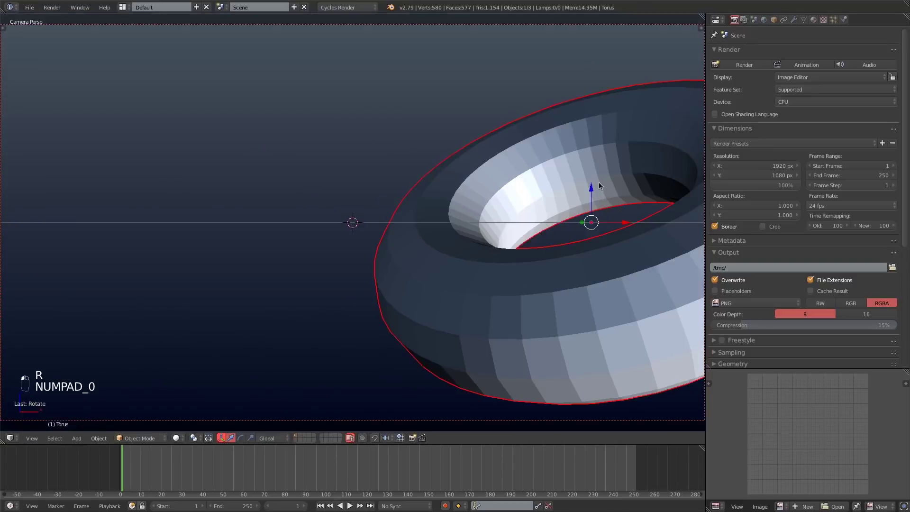
{"action": "left_click", "coordinate": [455, 421]}
{"action": "key", "text": "g"}
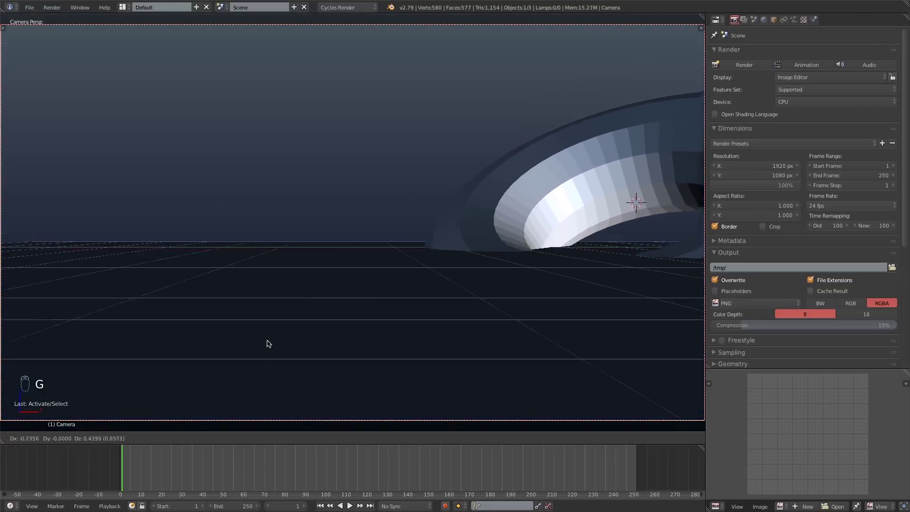
{"action": "left_click", "coordinate": [464, 324]}
{"action": "key", "text": "r"}
{"action": "key", "text": "r"}
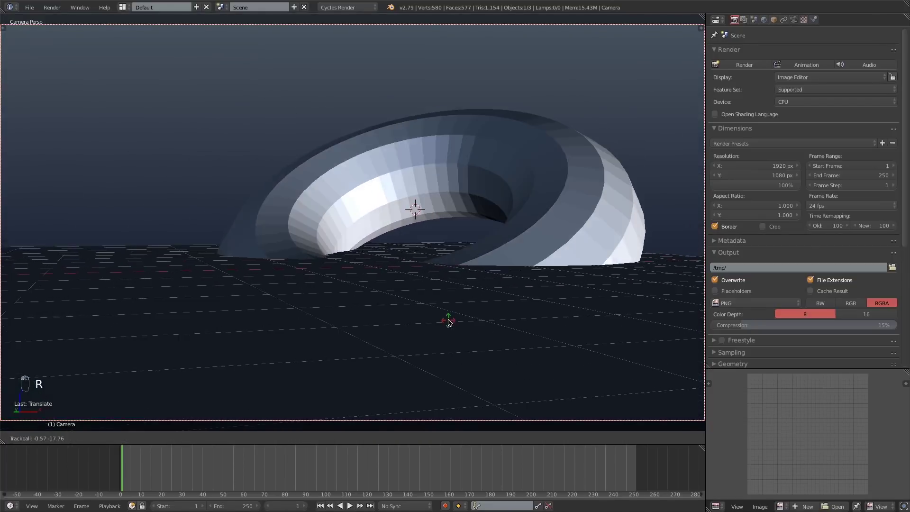
{"action": "left_click", "coordinate": [454, 319]}
Raise the torus slightly and join it with the plane into one object.
{"action": "key", "text": "g"}
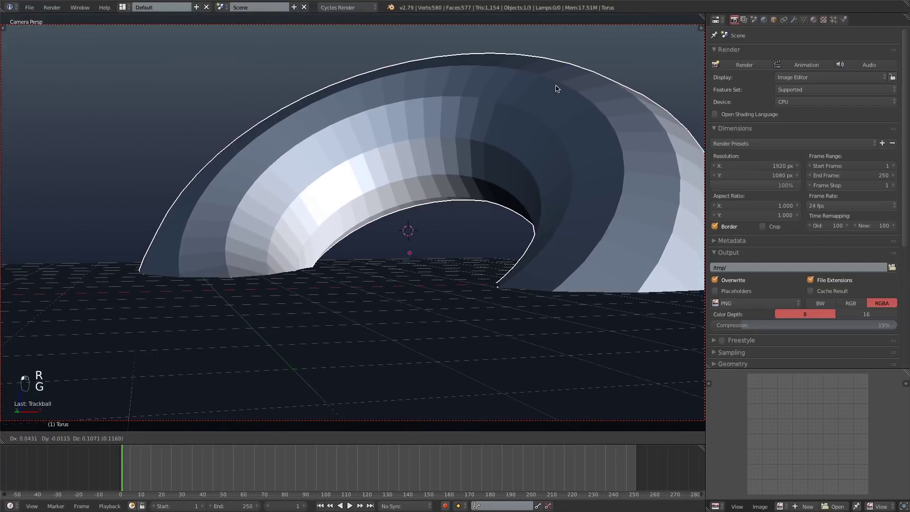
{"action": "left_click", "coordinate": [556, 89]}
{"action": "right_click", "coordinate": [431, 271], "text": "shift"}
{"action": "key", "text": "ctrl+j"}
Subdivide only the plane's geometry five times in Edit Mode, leaving the torus geometry unselected.
{"action": "key", "text": "Tab"}
{"action": "key", "text": "a"}
{"action": "key", "text": "a"}
{"action": "key", "text": "z"}
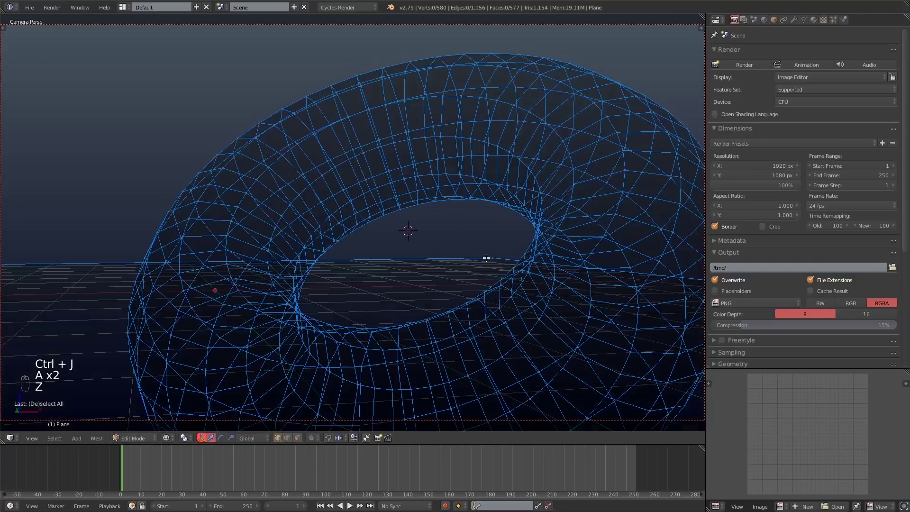
{"action": "key", "text": "l"}
{"action": "key", "text": "w"}
{"action": "left_click", "coordinate": [463, 229]}
{"action": "key", "text": "w"}
{"action": "left_click", "coordinate": [463, 230]}
{"action": "key", "text": "w"}
{"action": "left_click", "coordinate": [463, 230]}
{"action": "key", "text": "w"}
{"action": "left_click", "coordinate": [463, 230]}
{"action": "key", "text": "w"}
{"action": "left_click", "coordinate": [463, 229]}
{"action": "key", "text": "w"}
{"action": "scroll", "coordinate": [267, 309], "scroll_direction": "up", "scroll_amount": 2}
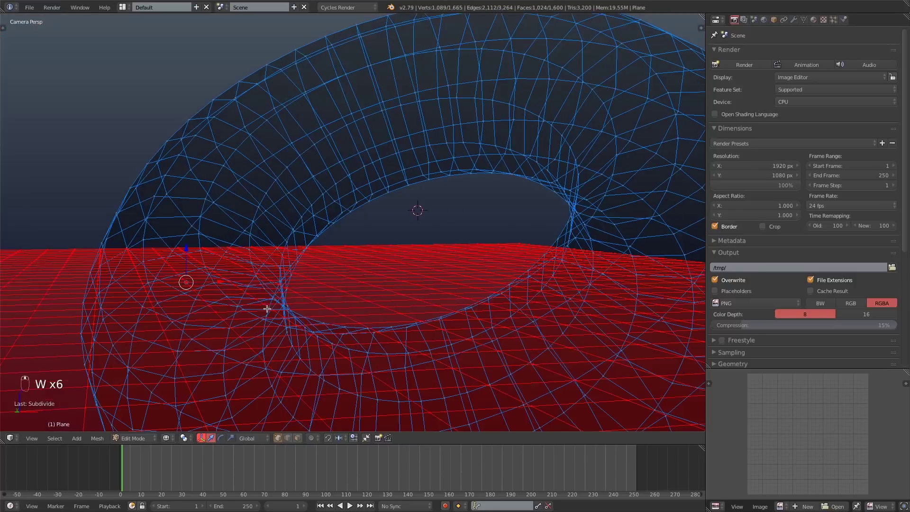
{"action": "mouse_move", "coordinate": [418, 271]}
{"action": "middle_mouse_down"}
{"action": "mouse_move", "coordinate": [403, 307]}
{"action": "mouse_move", "coordinate": [478, 237]}
{"action": "mouse_move", "coordinate": [449, 242]}
{"action": "mouse_move", "coordinate": [476, 212]}
{"action": "middle_mouse_up"}
{"action": "key", "text": "Tab"}
{"action": "key", "text": "z"}
Add a Subdivision Surface modifier to the joined mesh with 2 view subdivisions.
{"action": "mouse_move", "coordinate": [455, 246]}
{"action": "middle_mouse_down"}
{"action": "mouse_move", "coordinate": [479, 253]}
{"action": "mouse_move", "coordinate": [545, 243]}
{"action": "middle_mouse_up"}
{"action": "left_click", "coordinate": [793, 19]}
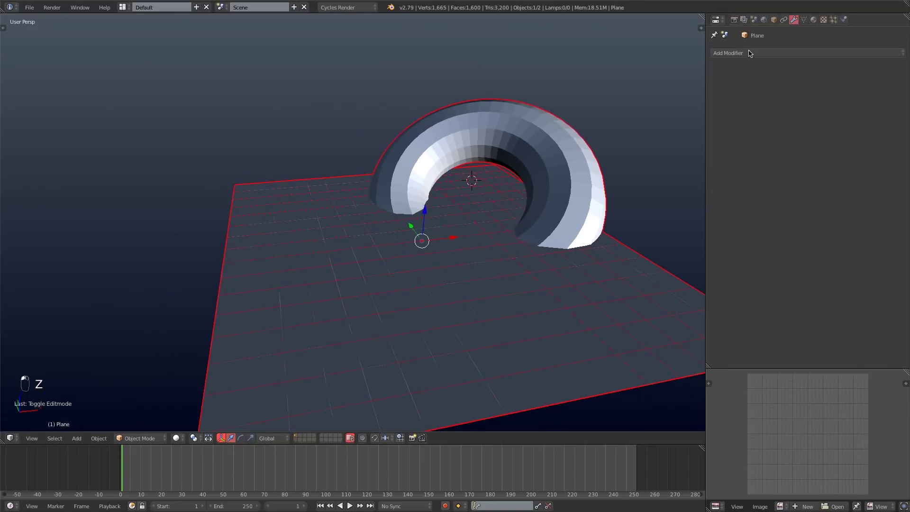
{"action": "left_click", "coordinate": [787, 53]}
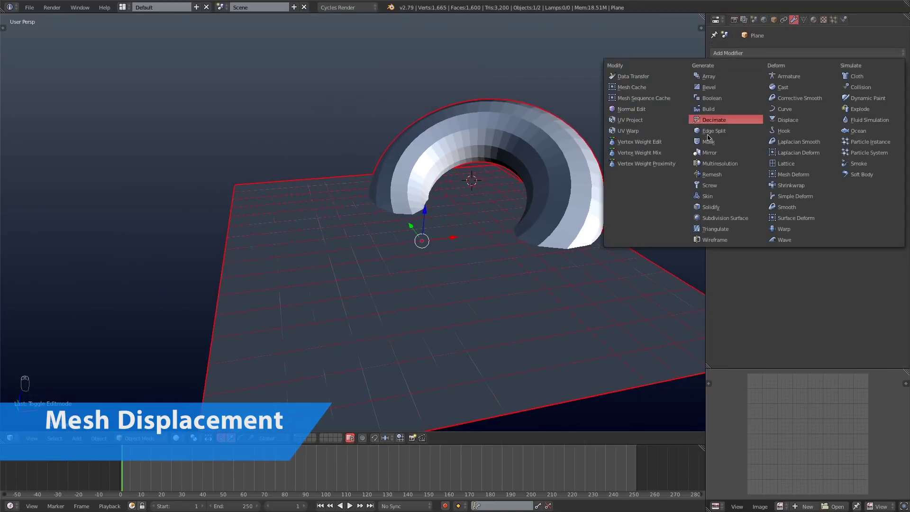
{"action": "left_click", "coordinate": [724, 217]}
{"action": "left_click", "coordinate": [801, 118]}
Add a Displace modifier to the joined mesh after the Subdivision Surface modifier.
{"action": "left_click", "coordinate": [788, 53]}
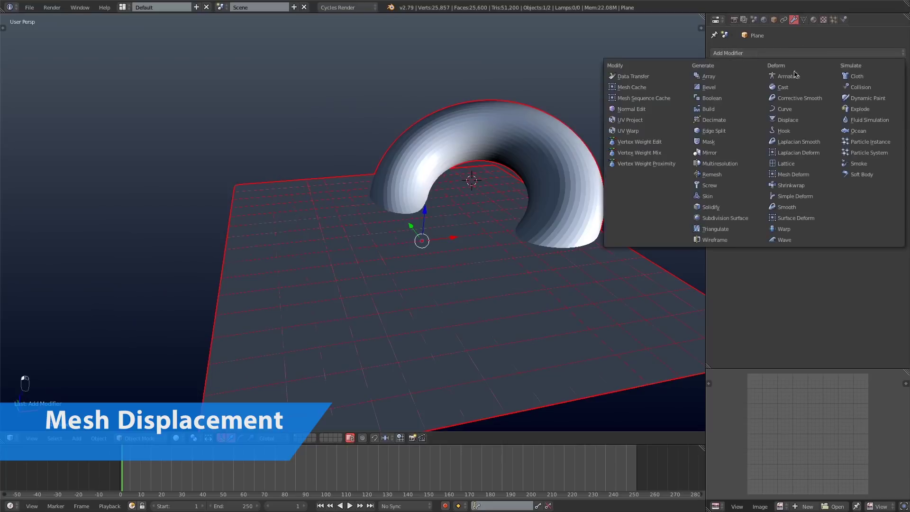
{"action": "left_click", "coordinate": [788, 120]}
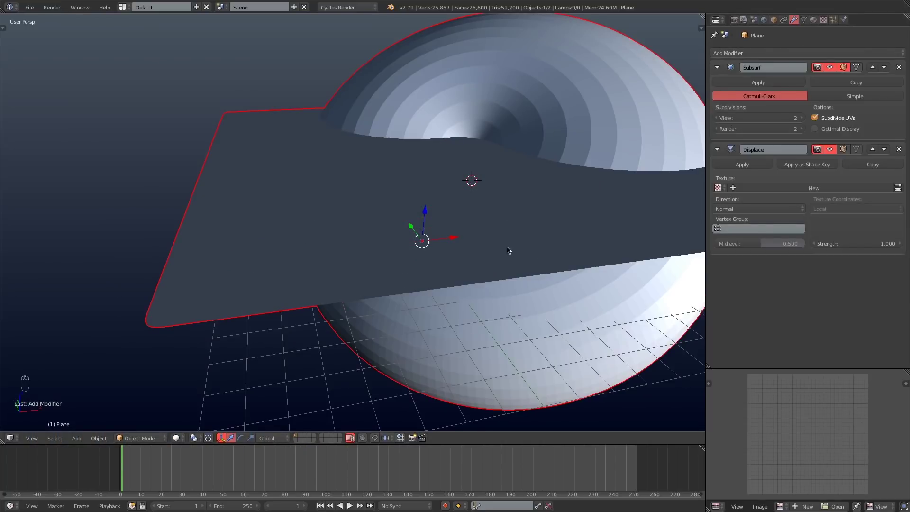
{"action": "key", "text": "KP_0"}
{"action": "key", "text": "KP_0"}
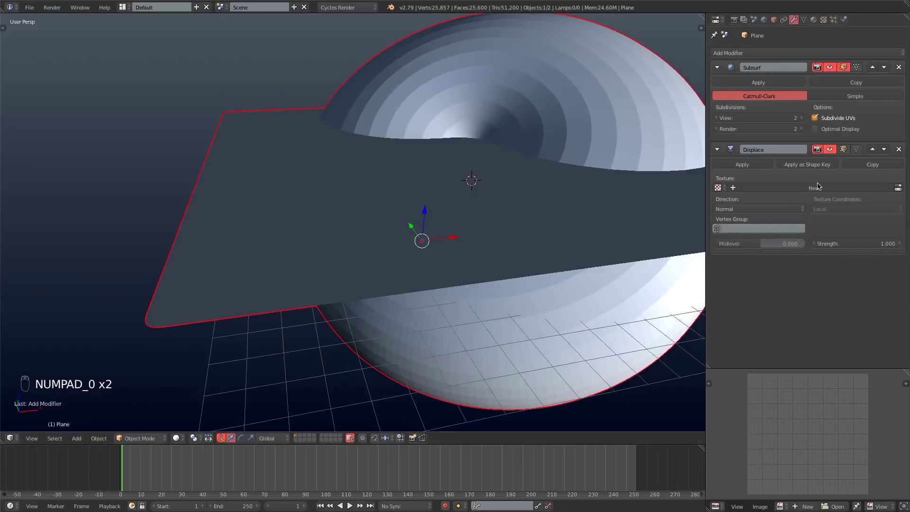
Create a new texture for the Displace modifier, with type Marble and the Saw noise shape.
{"action": "left_click", "coordinate": [816, 189]}
{"action": "left_click", "coordinate": [899, 188]}
{"action": "left_click", "coordinate": [787, 83]}
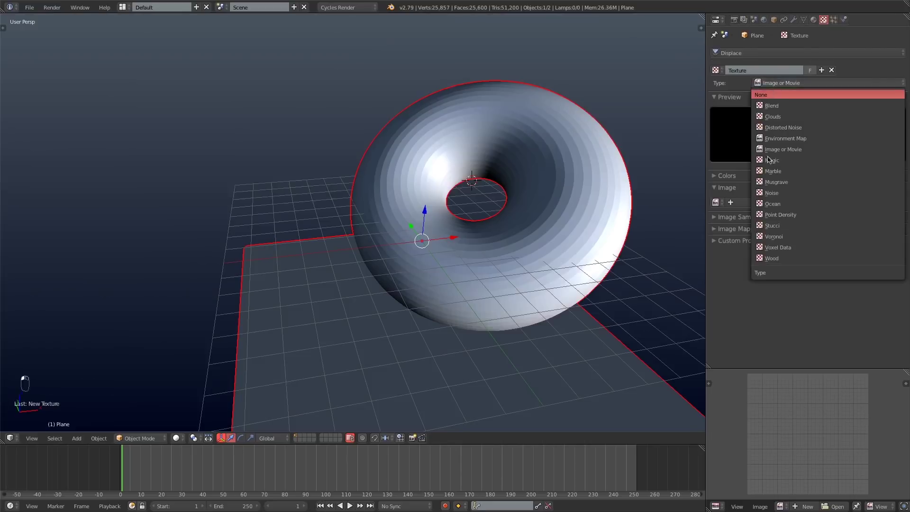
{"action": "left_click", "coordinate": [773, 173]}
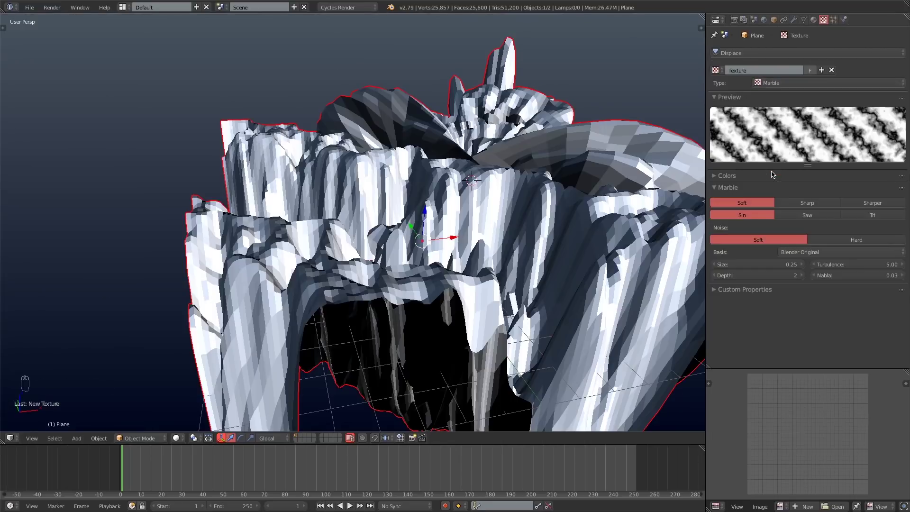
{"action": "left_click", "coordinate": [824, 217]}
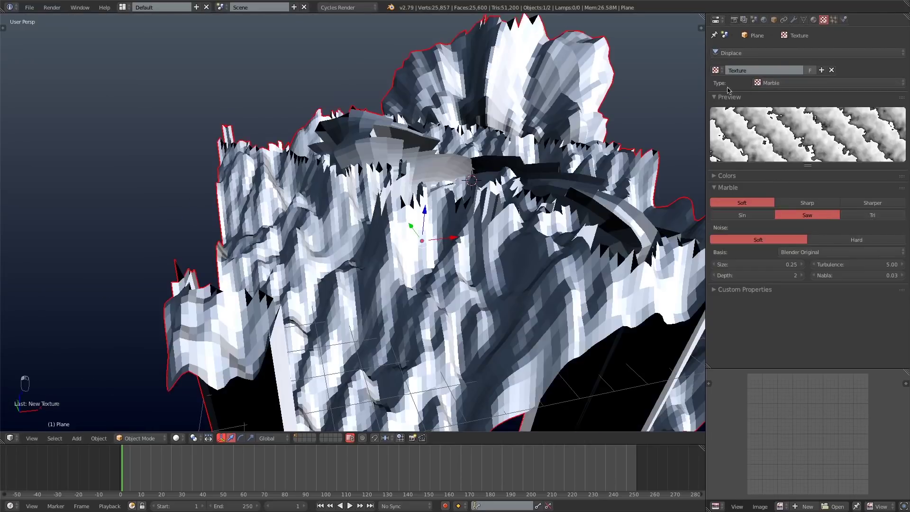
Apply the mesh object's scale.
{"action": "key", "text": "ctrl+a"}
{"action": "left_click", "coordinate": [521, 239]}
{"action": "middle_click_drag", "start_coordinate": [527, 244], "coordinate": [471, 146]}
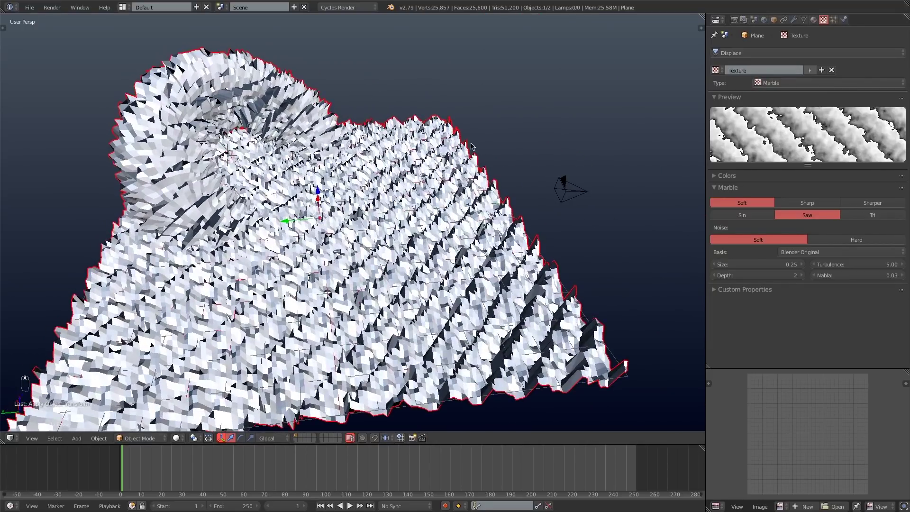
Add an empty and move it off the side of the mesh near the camera, to about X 2.3, Y -12.7.
{"action": "key", "text": "shift+a"}
{"action": "mouse_move", "coordinate": [398, 260]}
{"action": "left_click", "coordinate": [466, 258]}
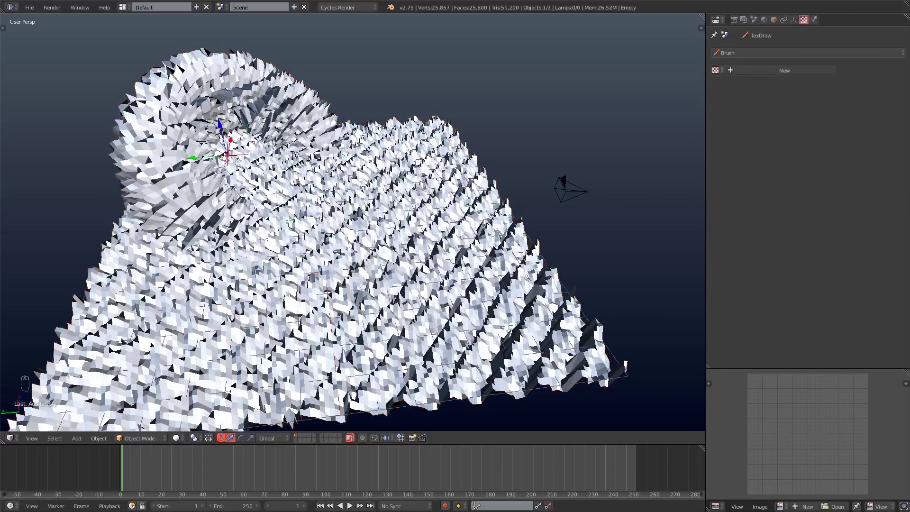
{"action": "left_click_drag", "start_coordinate": [290, 220], "coordinate": [576, 210]}
{"action": "left_click_drag", "start_coordinate": [578, 205], "coordinate": [591, 214], "text": "alt"}
{"action": "left_click_drag", "start_coordinate": [602, 171], "coordinate": [574, 121]}
{"action": "key", "text": "shift+c"}
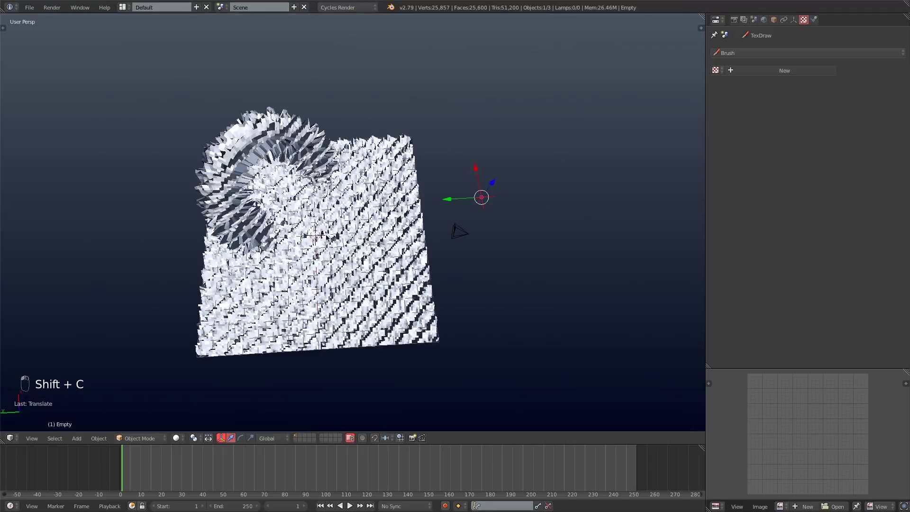
Set the mesh's Displace texture coordinates to Object and assign the empty as the reference object.
{"action": "right_click", "coordinate": [326, 237]}
{"action": "scroll", "coordinate": [326, 237], "scroll_direction": "up", "scroll_amount": 3}
{"action": "left_click", "coordinate": [794, 20]}
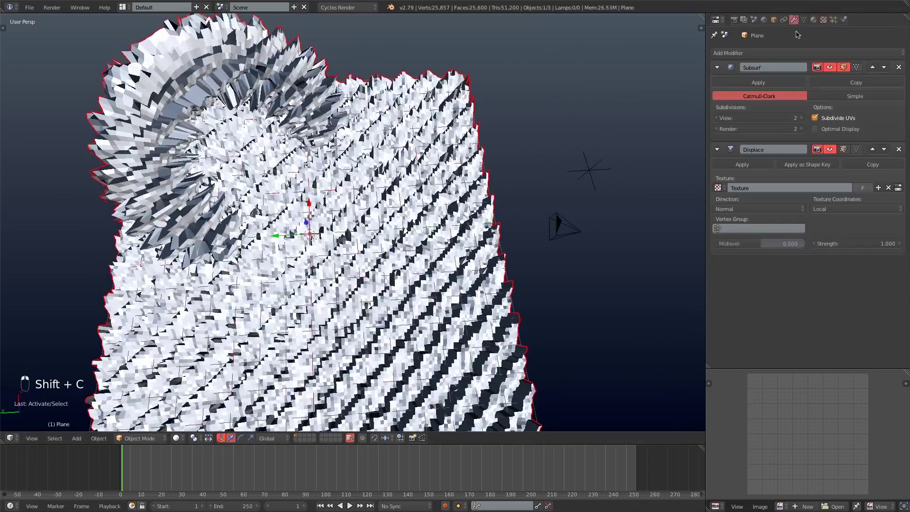
{"action": "left_click", "coordinate": [839, 209]}
{"action": "left_click", "coordinate": [827, 177]}
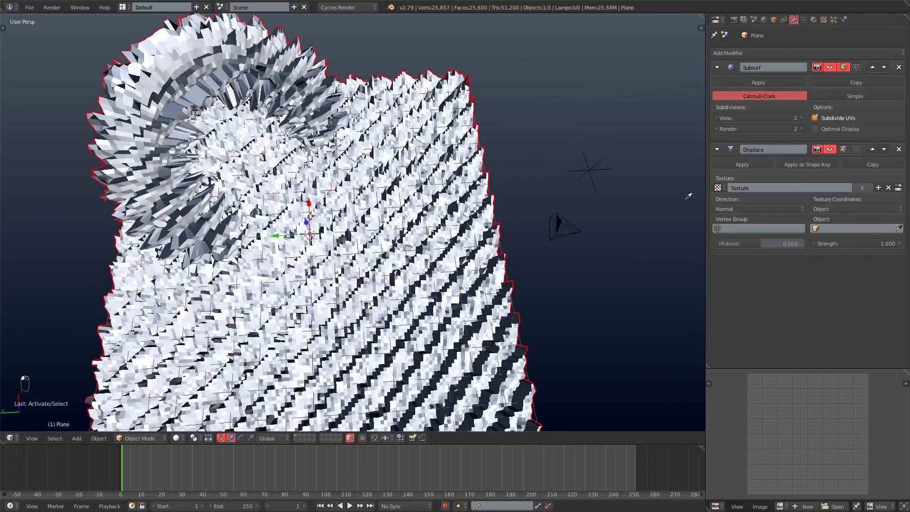
Scale the empty up to about 4.55 to enlarge the displacement pattern.
{"action": "right_click", "coordinate": [591, 176]}
{"action": "key", "text": "s"}
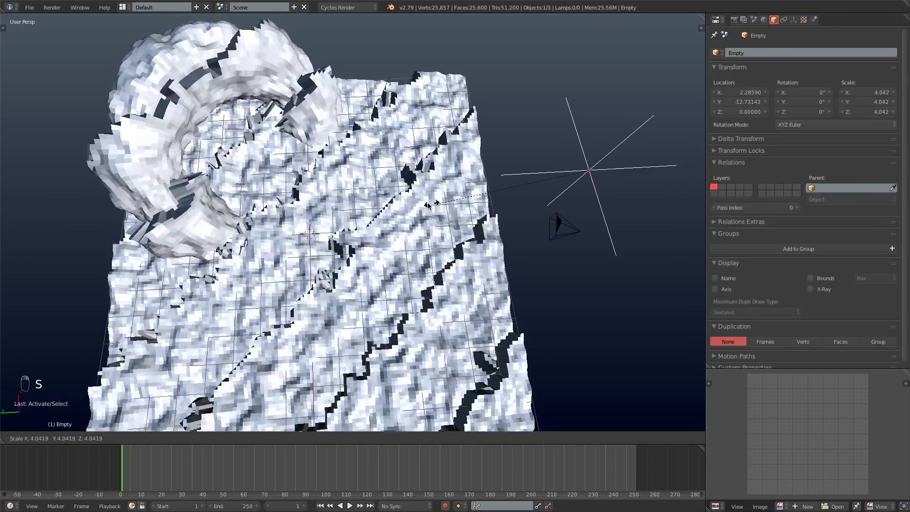
{"action": "left_click", "coordinate": [409, 208]}
{"action": "right_click", "coordinate": [403, 210]}
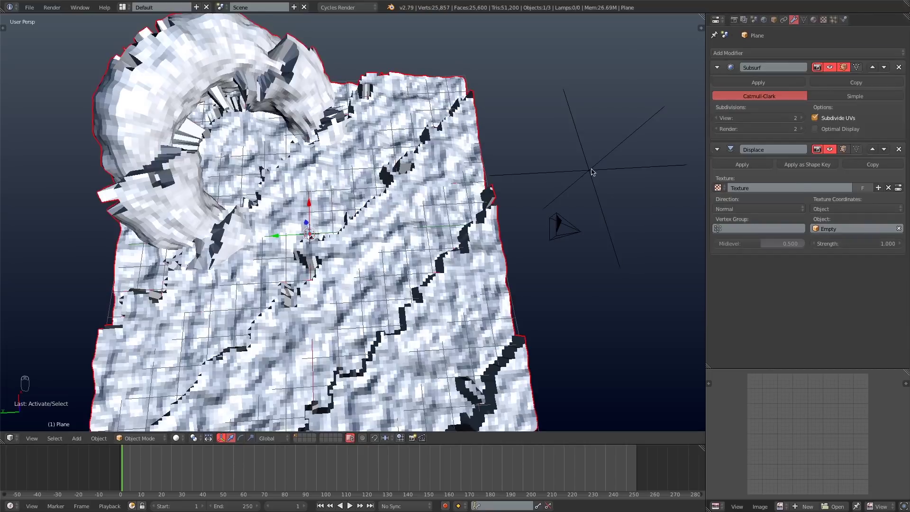
Rotate the empty about -95° around Z and move it to about X 1.06, Y -10.3.
{"action": "right_click", "coordinate": [637, 208]}
{"action": "key", "text": "r"}
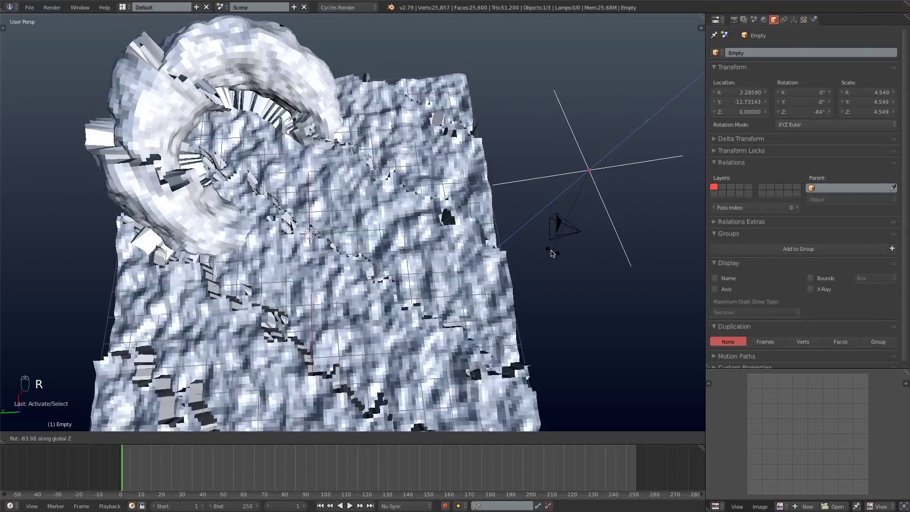
{"action": "left_click", "coordinate": [540, 247]}
{"action": "key", "text": "g"}
{"action": "left_click", "coordinate": [557, 237]}
Set the mesh's Displace modifier strength to 0.3, judging the displacement through the camera.
{"action": "key", "text": "KP_0"}
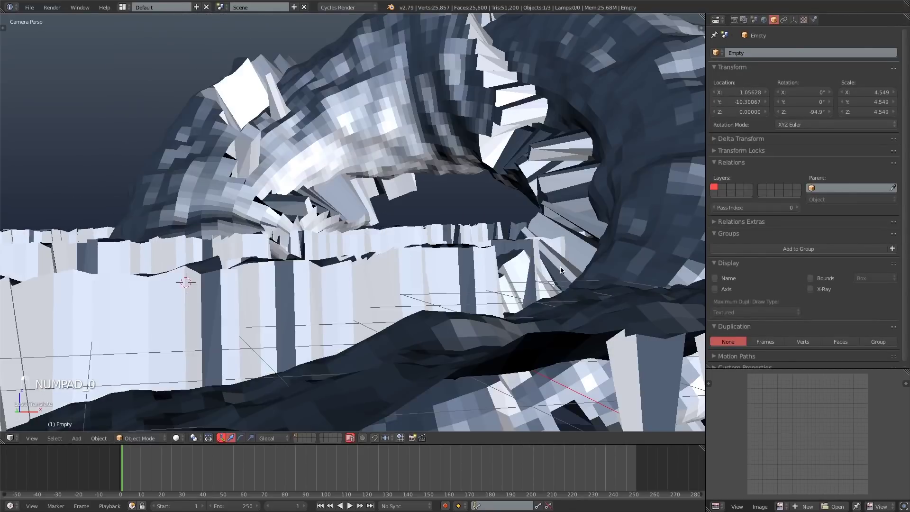
{"action": "key", "text": "KP_0"}
{"action": "key", "text": "KP_0"}
{"action": "key", "text": "KP_0"}
{"action": "key", "text": "KP_0"}
{"action": "key", "text": "Home"}
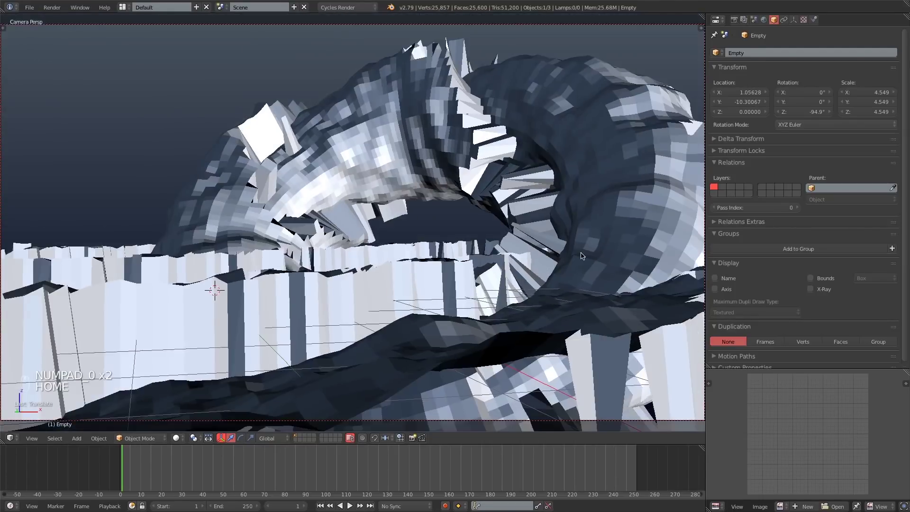
{"action": "right_click", "coordinate": [467, 313]}
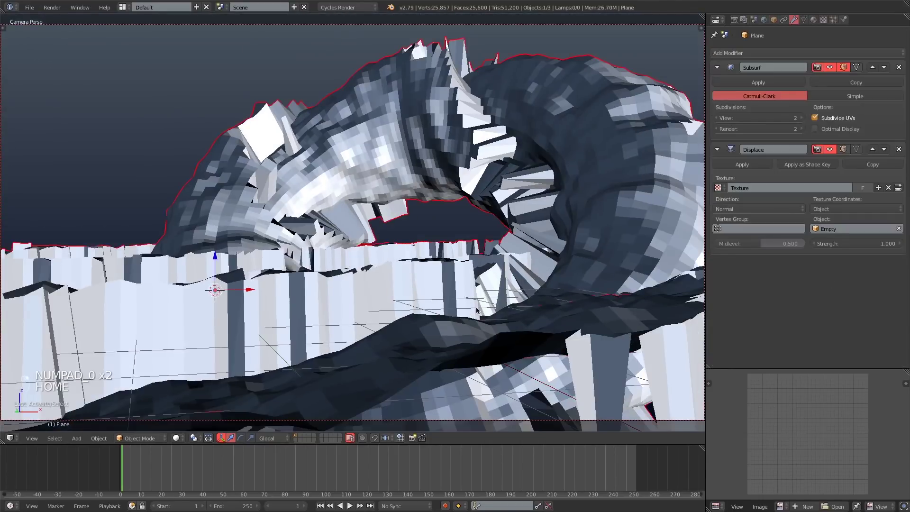
{"action": "left_click_drag", "start_coordinate": [816, 245], "coordinate": [787, 246]}
{"action": "left_click", "coordinate": [816, 245]}
{"action": "type", "text": "0.4"}
{"action": "key", "text": "Return"}
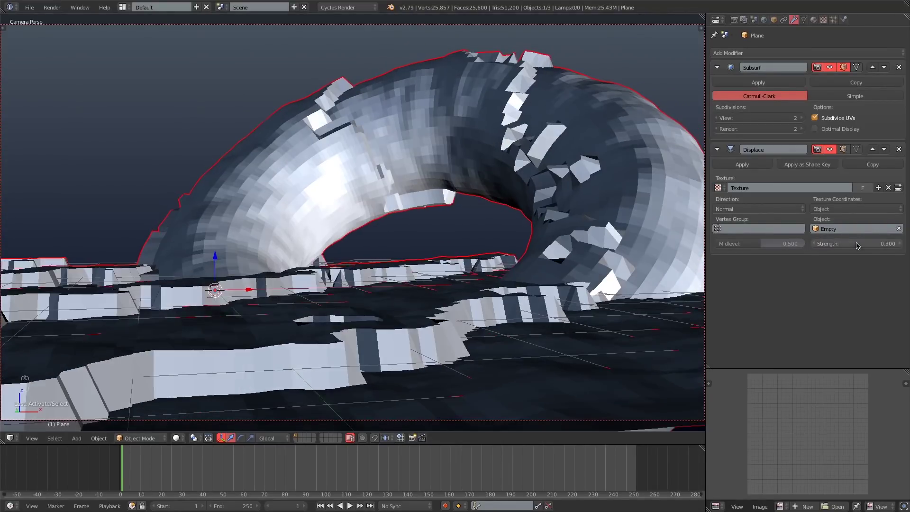
Add a second Subdivision Surface modifier to the mesh after the Displace modifier.
{"action": "left_click", "coordinate": [759, 52]}
{"action": "left_click", "coordinate": [728, 219]}
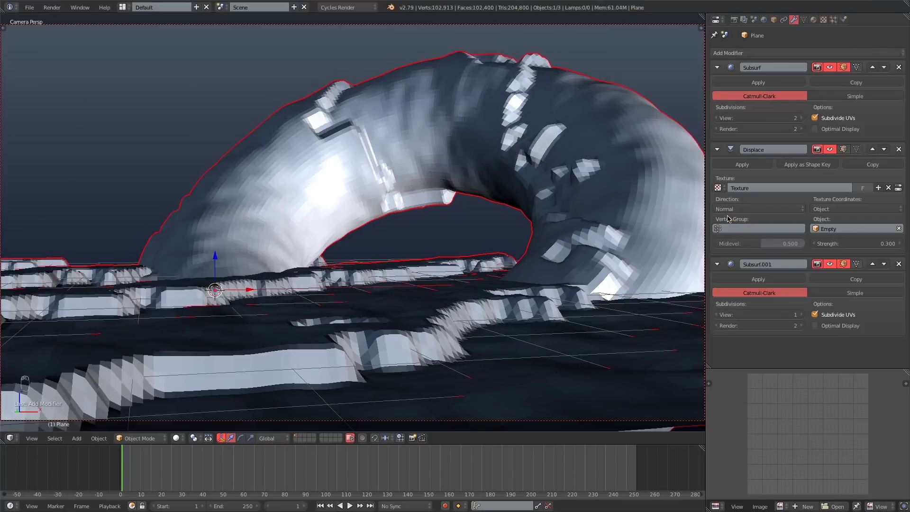
Collapse the mesh's existing modifiers and add a second Displace modifier at the end of the stack.
{"action": "left_click", "coordinate": [717, 68]}
{"action": "left_click", "coordinate": [717, 83]}
{"action": "left_click", "coordinate": [717, 84]}
{"action": "left_click", "coordinate": [853, 179]}
{"action": "key", "text": "Return"}
{"action": "left_click", "coordinate": [739, 52]}
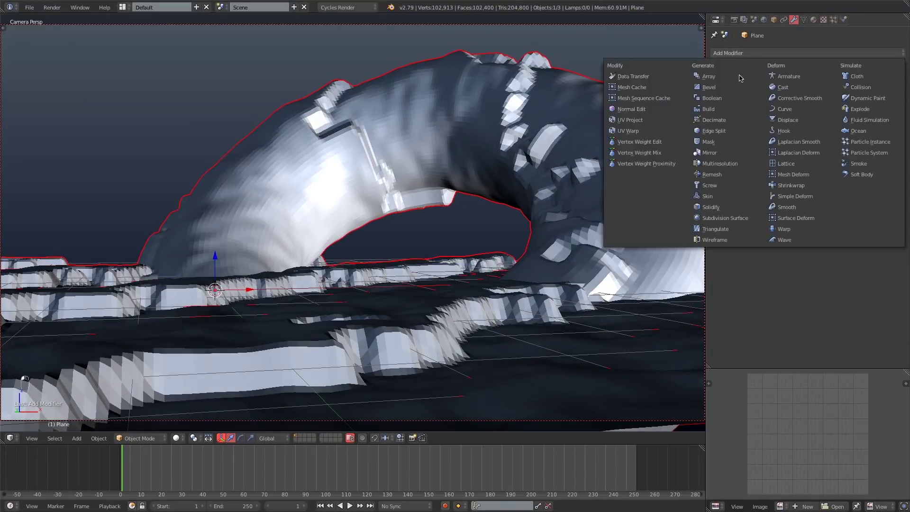
{"action": "left_click", "coordinate": [807, 123]}
Hide Subsurf.001 in the viewport and give the new Displace modifier a new texture of type Voronoi.
{"action": "left_click", "coordinate": [830, 102]}
{"action": "left_click", "coordinate": [877, 157]}
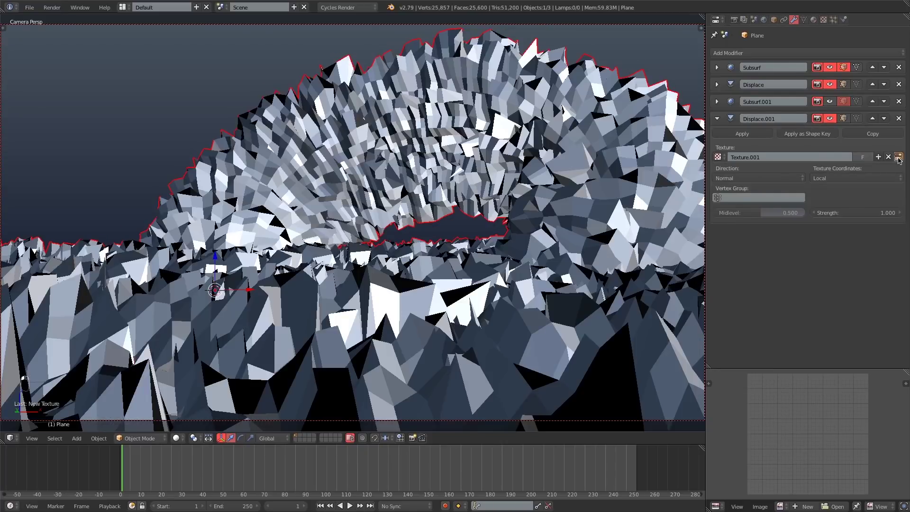
{"action": "left_click", "coordinate": [899, 158]}
{"action": "left_click", "coordinate": [769, 83]}
{"action": "left_click", "coordinate": [782, 236]}
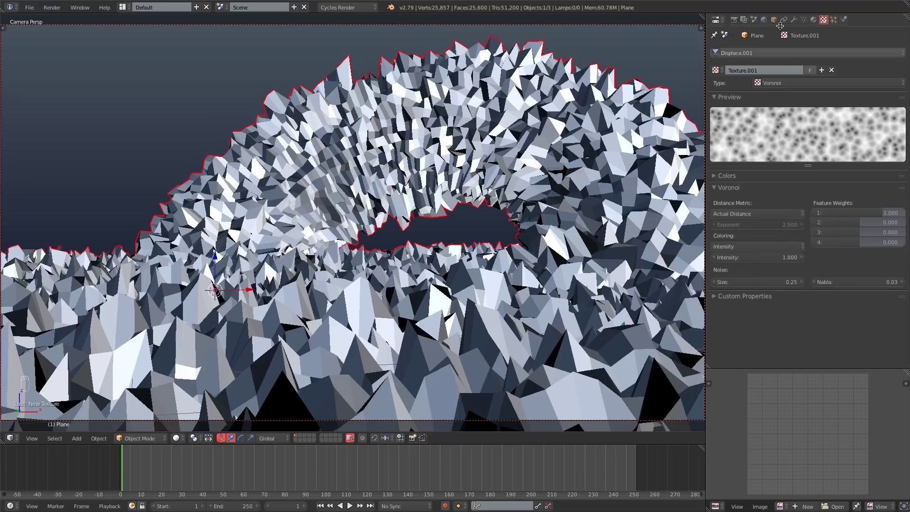
Hide the earlier modifiers in the viewport and move the Voronoi Displace modifier to the start of the stack.
{"action": "left_click", "coordinate": [795, 20]}
{"action": "left_click", "coordinate": [830, 68]}
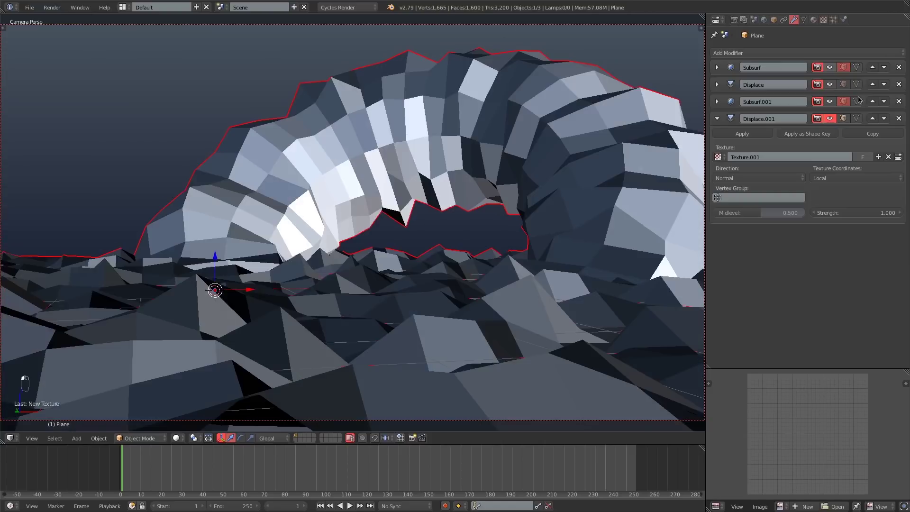
{"action": "left_click", "coordinate": [873, 119]}
{"action": "left_click", "coordinate": [873, 101]}
{"action": "left_click", "coordinate": [872, 85]}
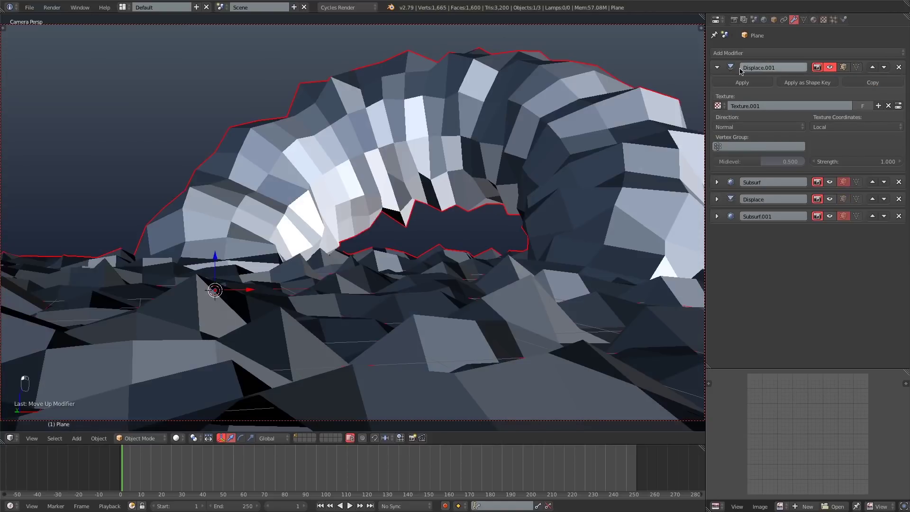
Set the noise size of the new Voronoi texture to 2.
{"action": "left_click", "coordinate": [897, 106]}
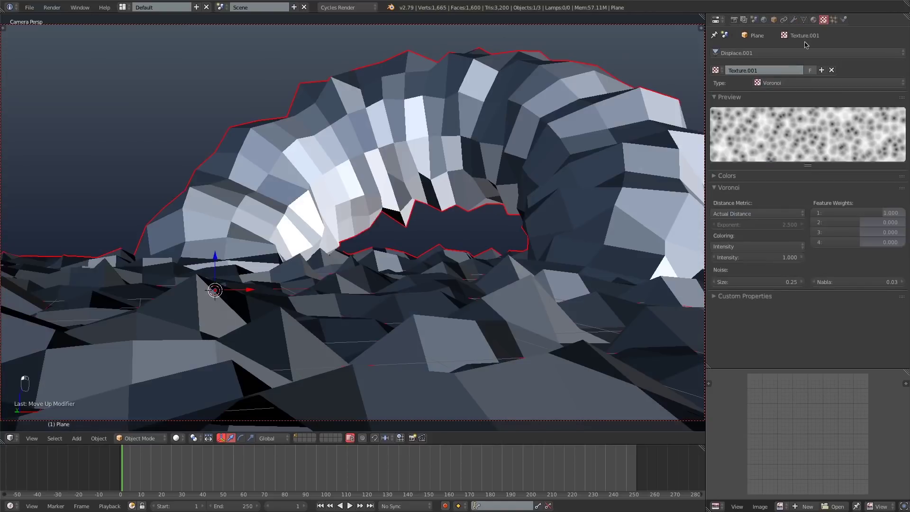
{"action": "left_click_drag", "start_coordinate": [766, 282], "coordinate": [901, 282]}
{"action": "left_click", "coordinate": [794, 21]}
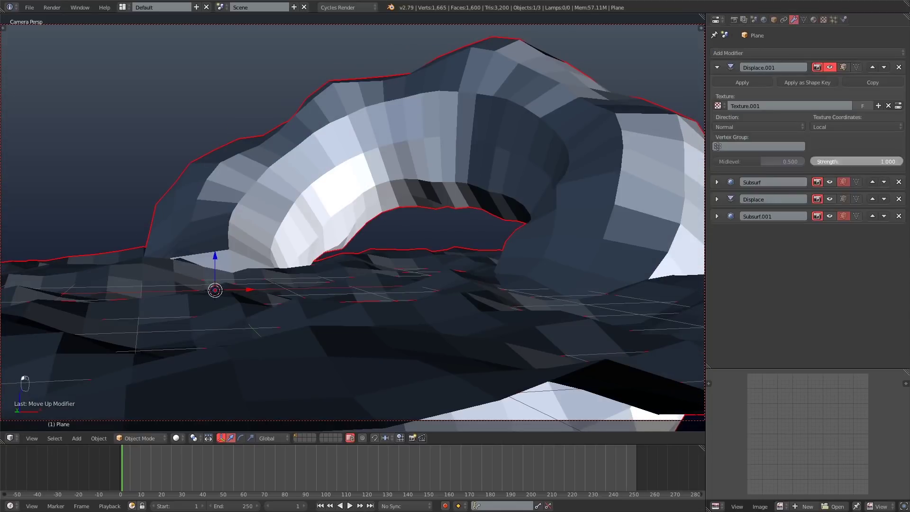
Lower the strength of the Voronoi Displace modifier to -0.7.
{"action": "left_click", "coordinate": [818, 162]}
{"action": "left_click", "coordinate": [817, 162]}
{"action": "left_click", "coordinate": [817, 163]}
{"action": "left_click", "coordinate": [817, 162]}
{"action": "left_click", "coordinate": [818, 163]}
{"action": "left_click", "coordinate": [817, 162]}
{"action": "left_click", "coordinate": [818, 163]}
{"action": "left_click", "coordinate": [818, 163]}
{"action": "mouse_move", "coordinate": [819, 163]}
{"action": "left_mouse_down"}
{"action": "mouse_move", "coordinate": [800, 163]}
{"action": "mouse_move", "coordinate": [817, 163]}
{"action": "left_mouse_up"}
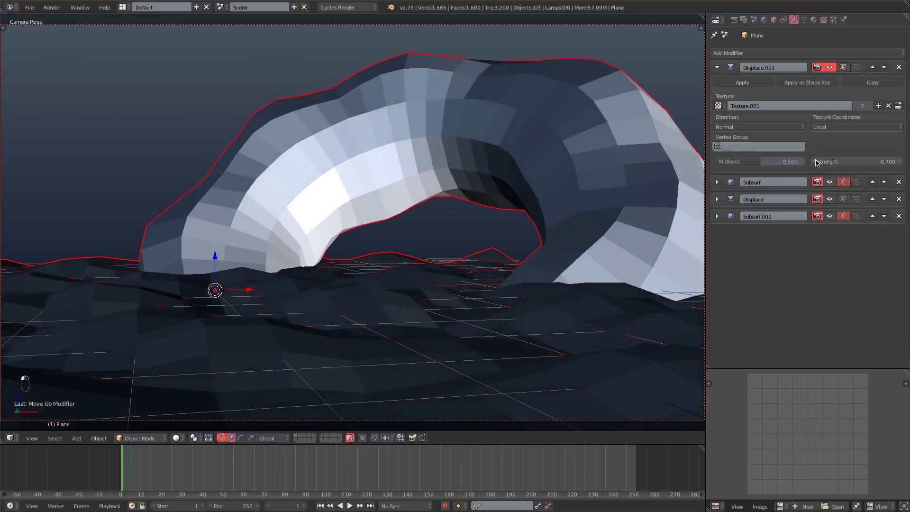
Set the Voronoi texture's noise size to 2.5 and its Displace modifier's strength to -0.8.
{"action": "left_click", "coordinate": [898, 106]}
{"action": "left_click", "coordinate": [756, 283]}
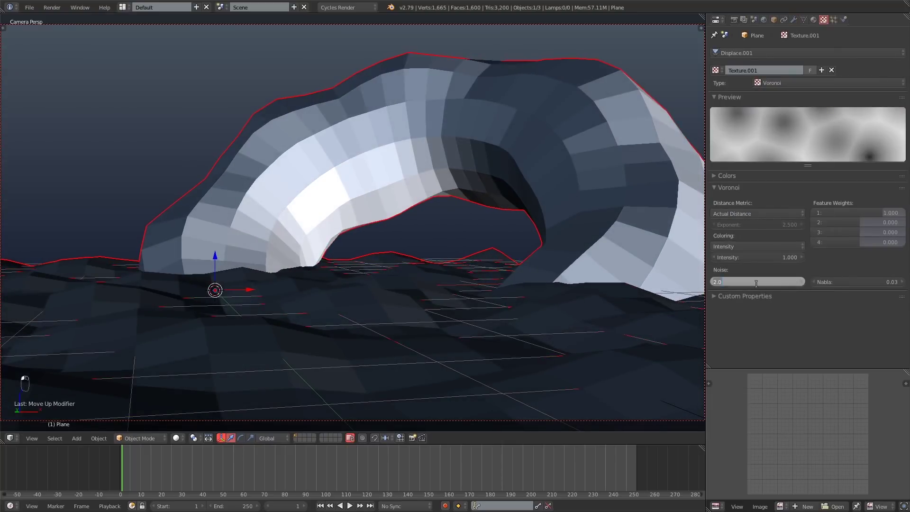
{"action": "key", "text": "Return"}
{"action": "left_click", "coordinate": [794, 19]}
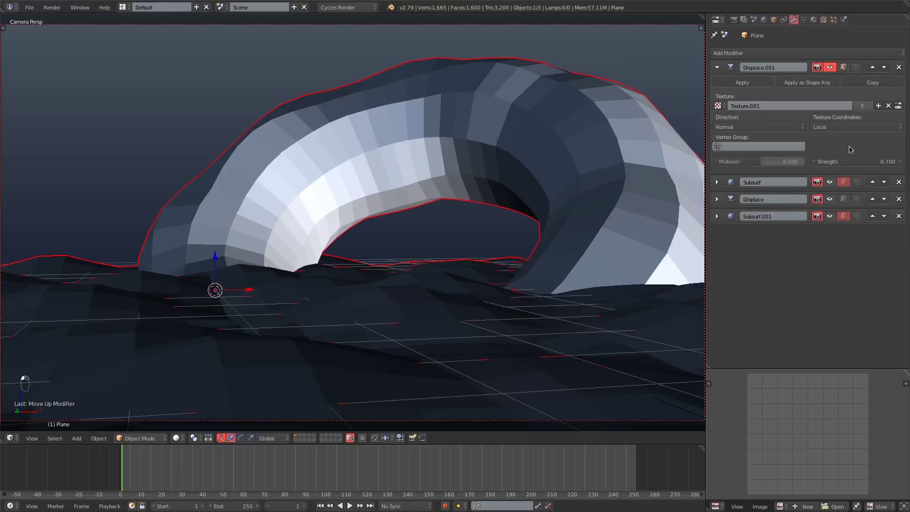
{"action": "left_click", "coordinate": [816, 162]}
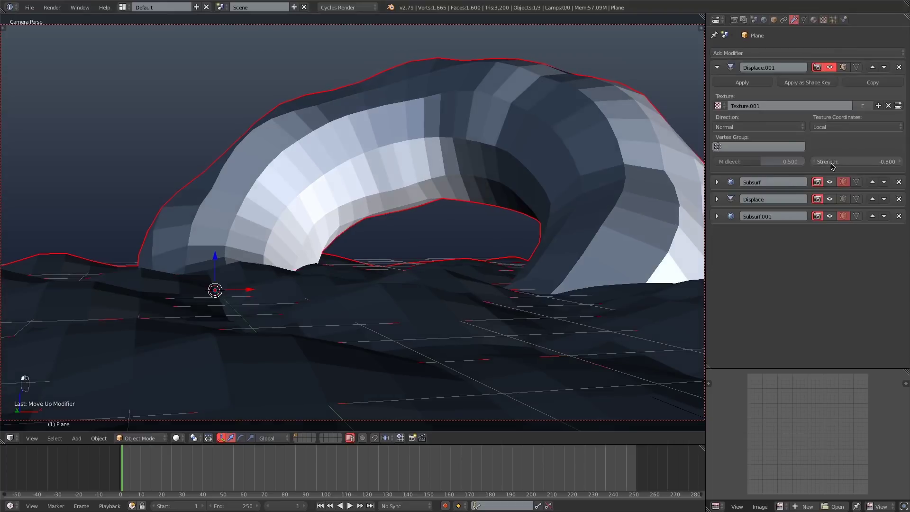
Collapse Displace.001 and show the Subsurf, Displace and Subsurf.001 modifiers in the viewport again.
{"action": "left_click", "coordinate": [718, 68]}
{"action": "left_click", "coordinate": [831, 85]}
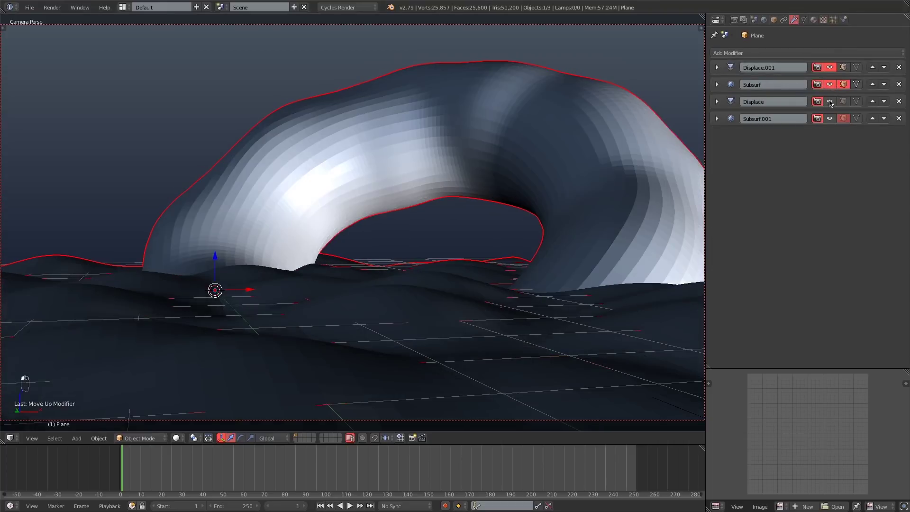
{"action": "left_click", "coordinate": [830, 102]}
{"action": "left_click", "coordinate": [830, 119]}
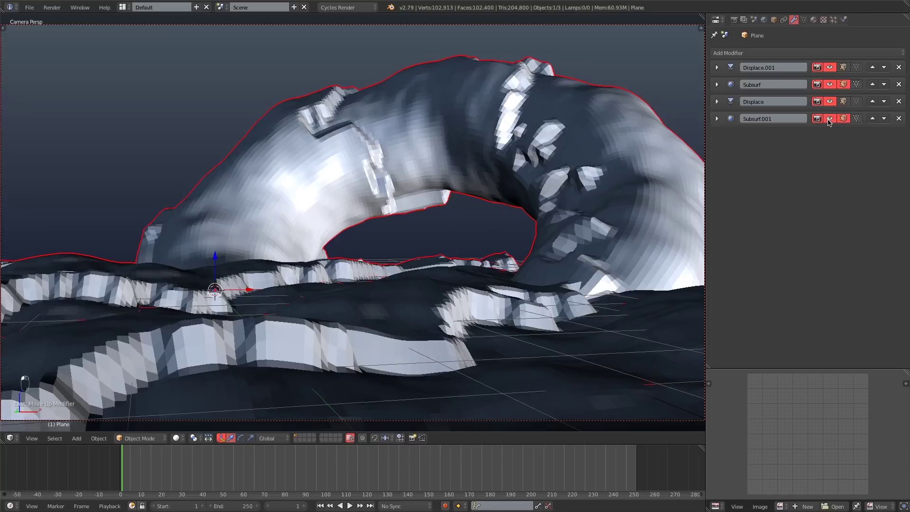
Set the strength of the Displace modifier that uses the empty's coordinates to 0.35.
{"action": "left_click", "coordinate": [717, 102]}
{"action": "left_click", "coordinate": [866, 196]}
{"action": "type", "text": "0.35"}
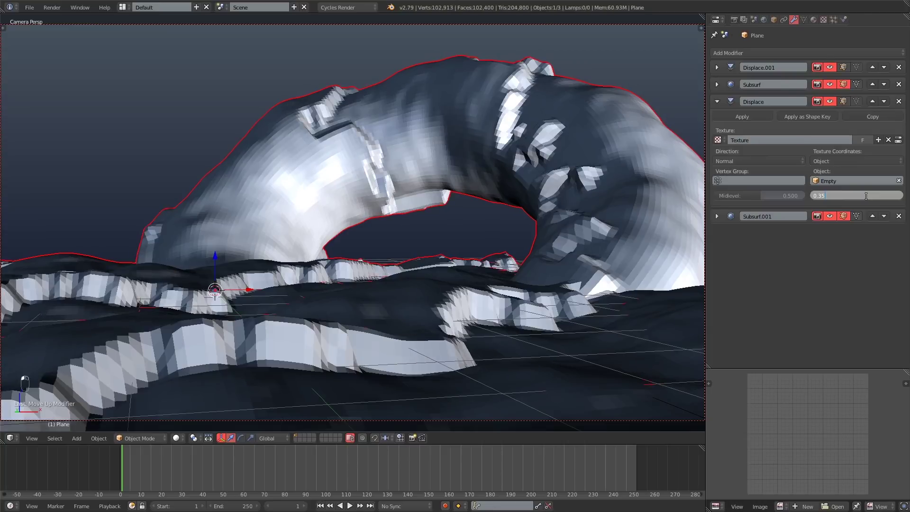
{"action": "key", "text": "Return"}
Add a third Displace modifier with a new texture, hiding Subsurf.001 in the viewport.
{"action": "left_click", "coordinate": [769, 53]}
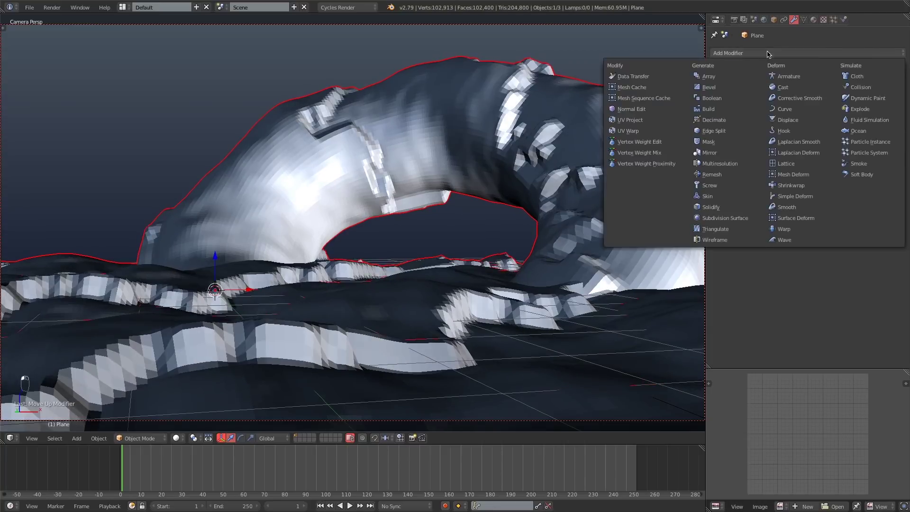
{"action": "left_click", "coordinate": [788, 120]}
{"action": "left_click", "coordinate": [830, 118]}
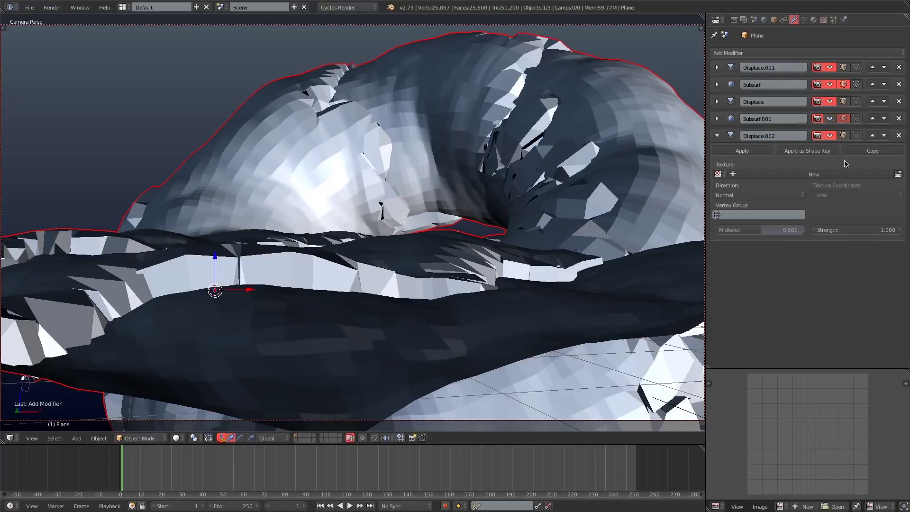
{"action": "left_click", "coordinate": [814, 174]}
Make the third Displace modifier's texture a Clouds texture with depth 3 and Hard noise.
{"action": "left_click", "coordinate": [899, 174]}
{"action": "left_click", "coordinate": [781, 83]}
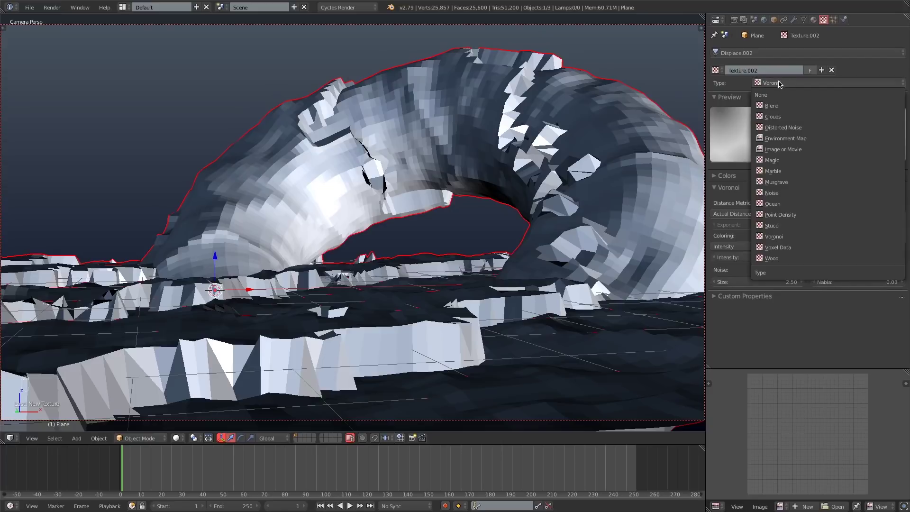
{"action": "left_click", "coordinate": [777, 117]}
{"action": "left_click", "coordinate": [799, 264]}
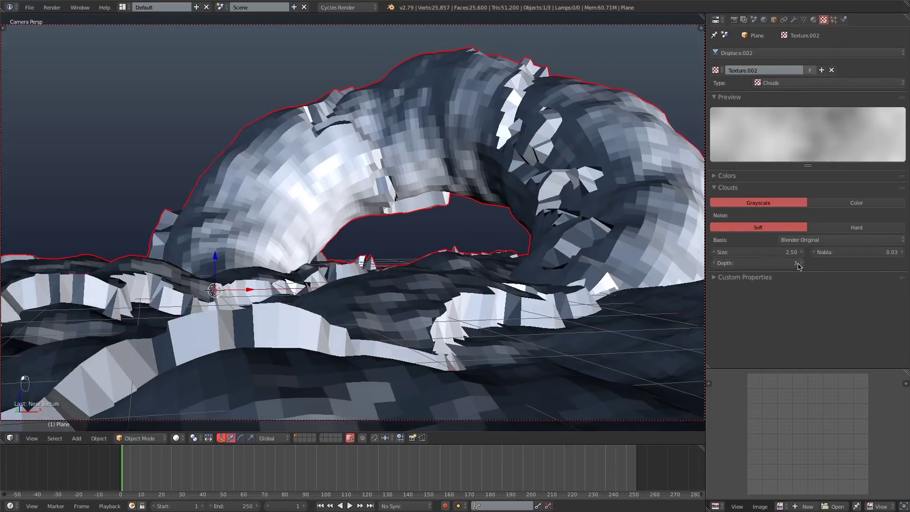
{"action": "left_click", "coordinate": [845, 227]}
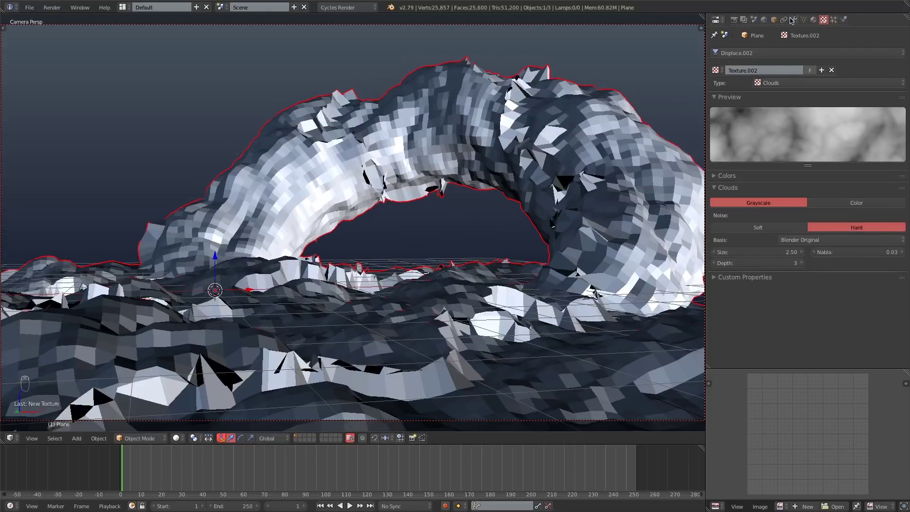
{"action": "left_click", "coordinate": [793, 19]}
Show Subsurf.001 in the viewport again and set the first Subsurf modifier's view subdivisions to 1.
{"action": "left_click", "coordinate": [830, 119]}
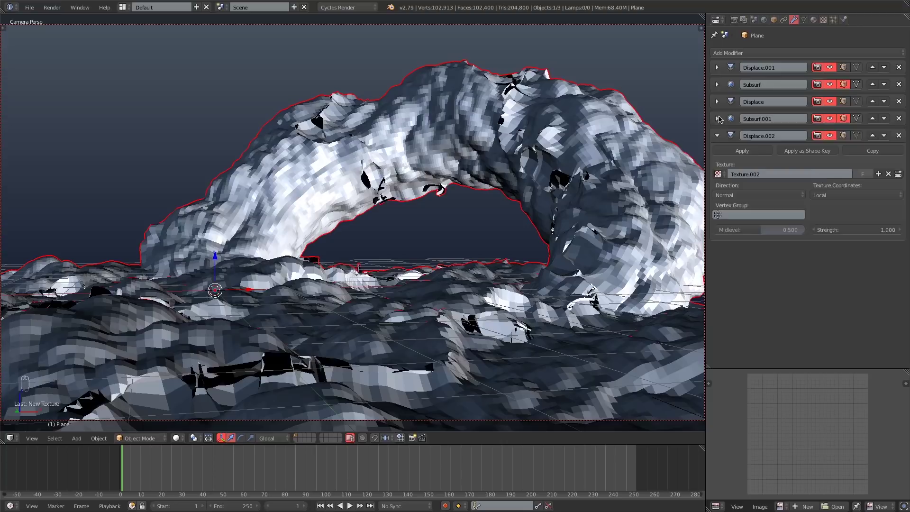
{"action": "left_click", "coordinate": [717, 118]}
{"action": "left_click", "coordinate": [717, 85]}
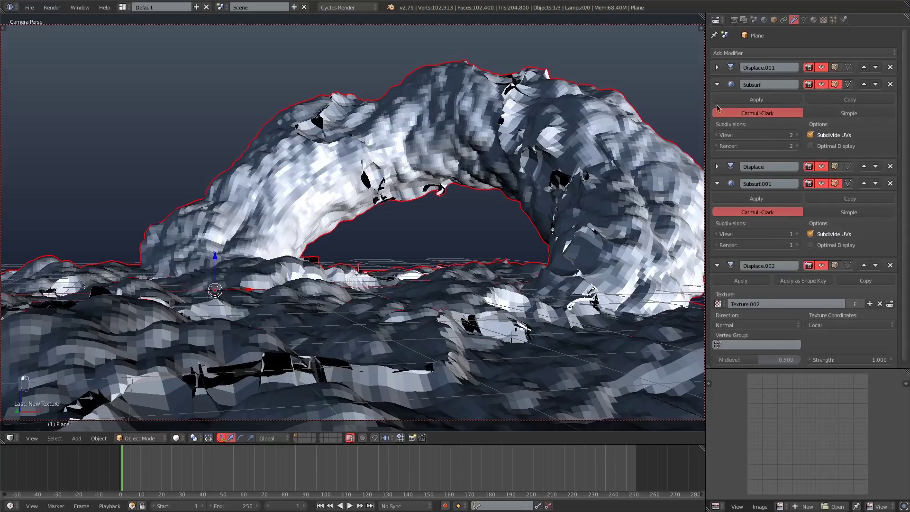
{"action": "left_click", "coordinate": [717, 135]}
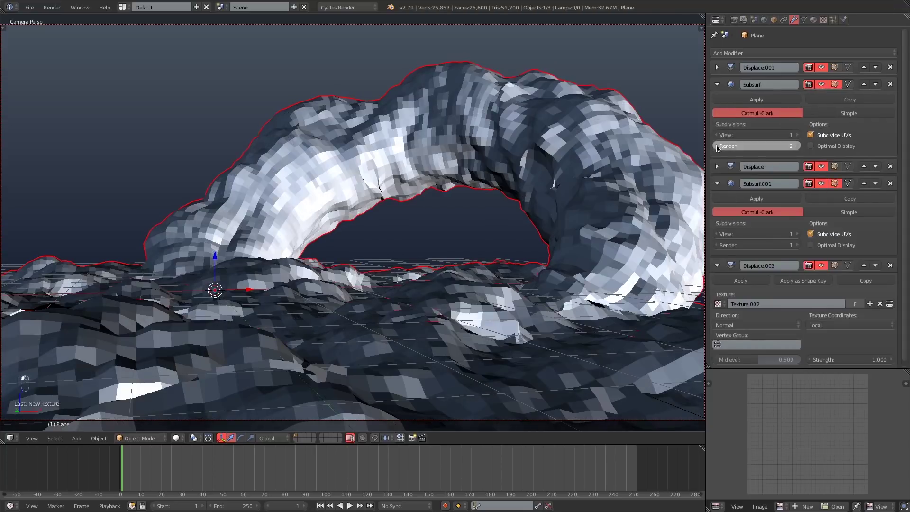
{"action": "left_click", "coordinate": [717, 85]}
{"action": "left_click", "coordinate": [718, 118]}
Set the strength of the Clouds Displace modifier to 0.2.
{"action": "left_click", "coordinate": [865, 230]}
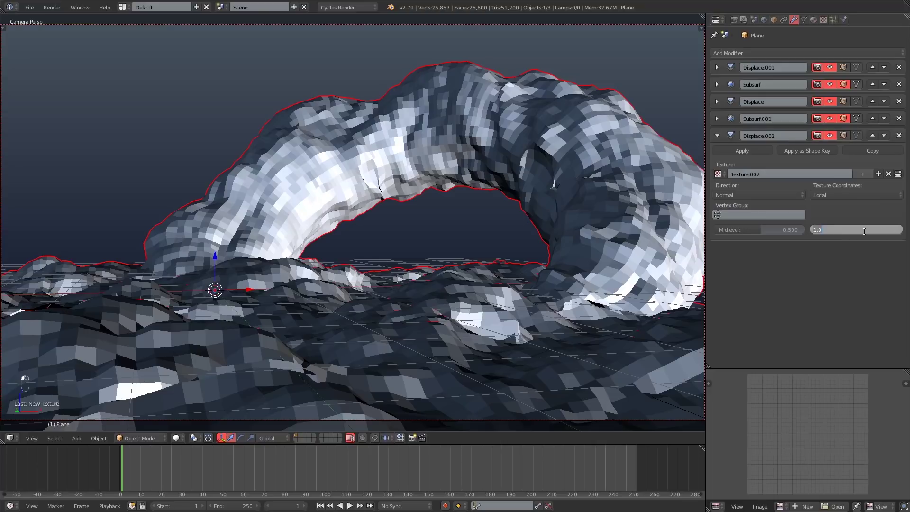
{"action": "type", "text": ".2"}
{"action": "key", "text": "Return"}
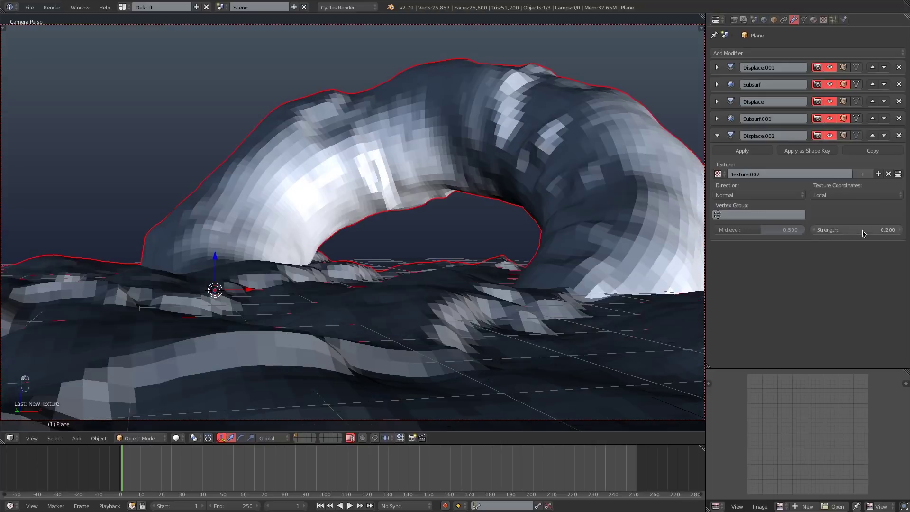
Increase the strength of the empty-driven Displace modifier and set the Clouds Displace modifier's strength to 0.4.
{"action": "left_click", "coordinate": [717, 119]}
{"action": "left_click", "coordinate": [717, 119]}
{"action": "left_click", "coordinate": [717, 101]}
{"action": "left_click_drag", "start_coordinate": [871, 196], "coordinate": [811, 193]}
{"action": "left_click", "coordinate": [716, 102]}
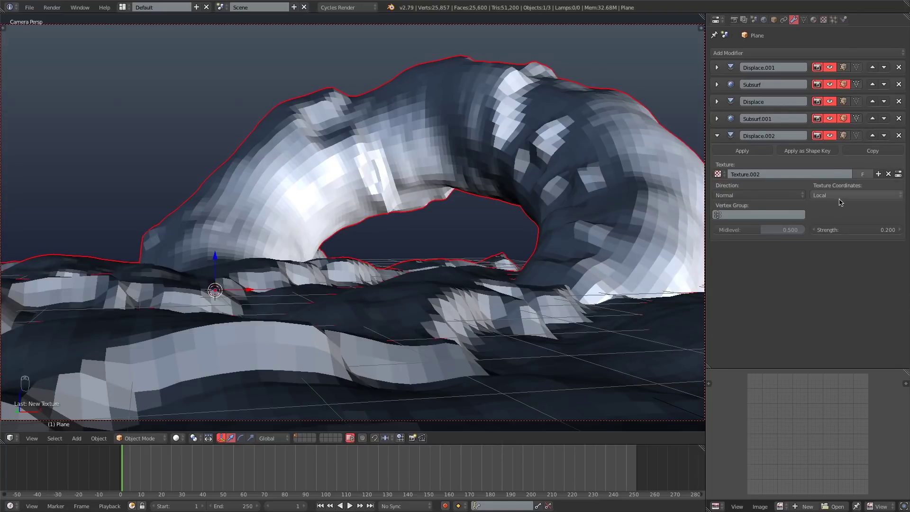
{"action": "left_click", "coordinate": [856, 230]}
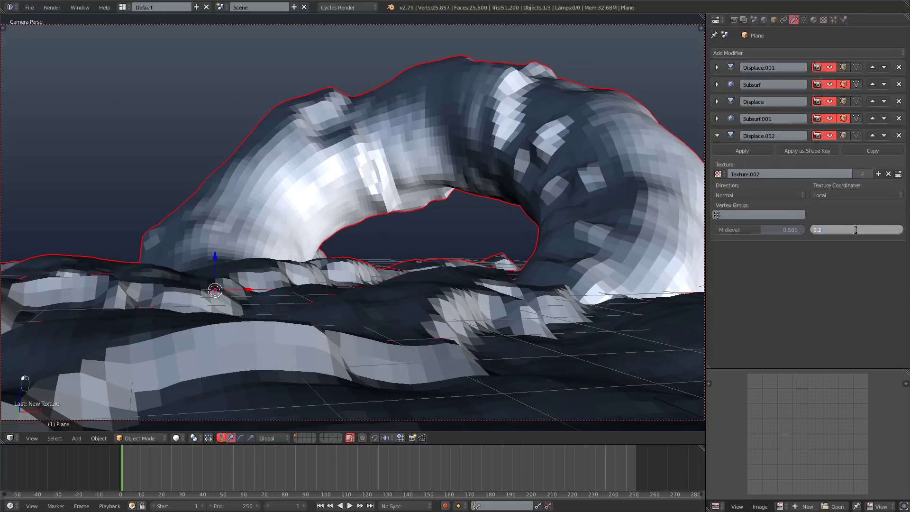
{"action": "key", "text": "Return"}
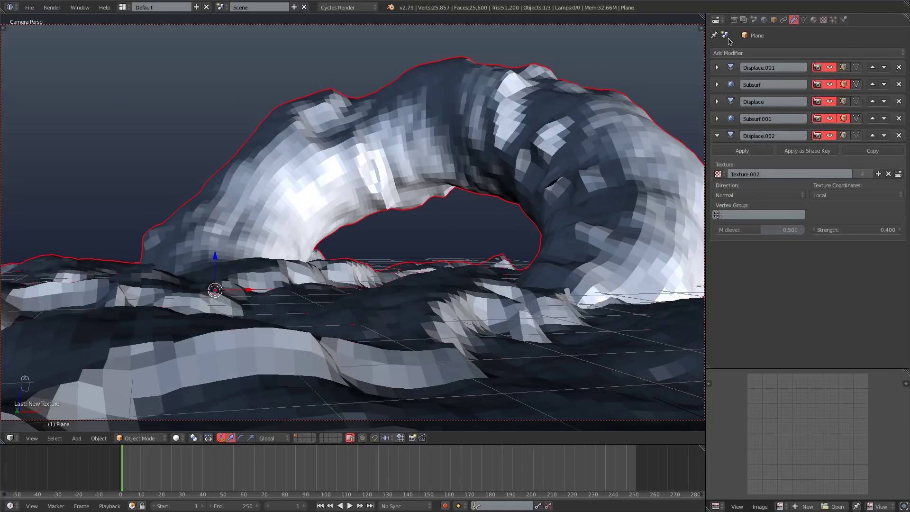
Set Subsurf.001's view and render subdivisions to 2 and the Clouds Displace strength to 0.5, judging it through the camera.
{"action": "left_click", "coordinate": [717, 118]}
{"action": "left_click", "coordinate": [802, 169]}
{"action": "middle_click_drag", "start_coordinate": [512, 208], "coordinate": [583, 261]}
{"action": "left_click", "coordinate": [851, 293]}
{"action": "type", "text": ".5"}
{"action": "key", "text": "Return"}
{"action": "key", "text": "KP_0"}
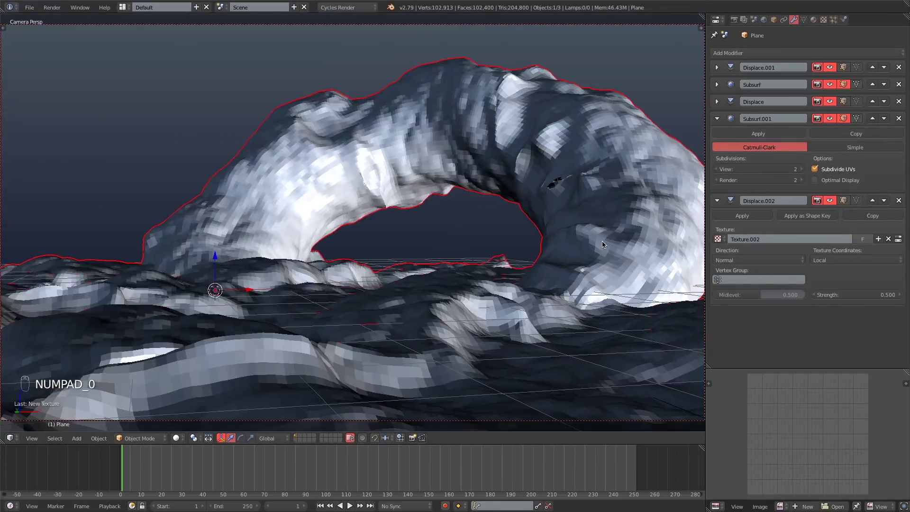
Raise the Clouds texture's depth by one and set its Displace modifier's strength to 0.55.
{"action": "left_click", "coordinate": [899, 239]}
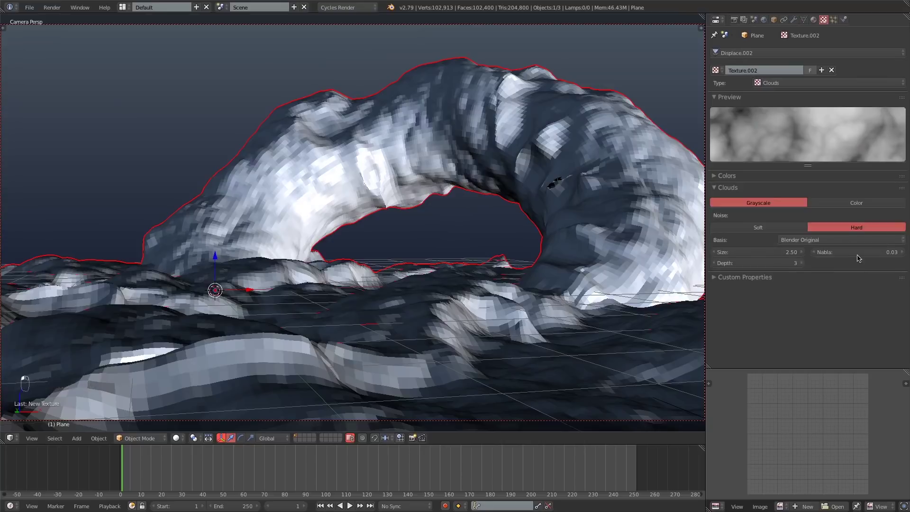
{"action": "left_click", "coordinate": [802, 263]}
{"action": "left_click", "coordinate": [794, 21]}
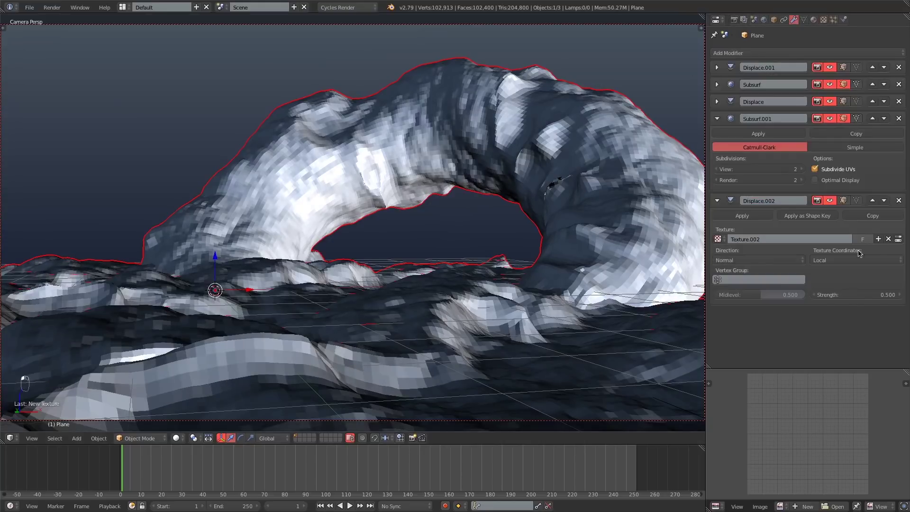
{"action": "left_click", "coordinate": [853, 294]}
{"action": "type", "text": "5"}
{"action": "key", "text": "Return"}
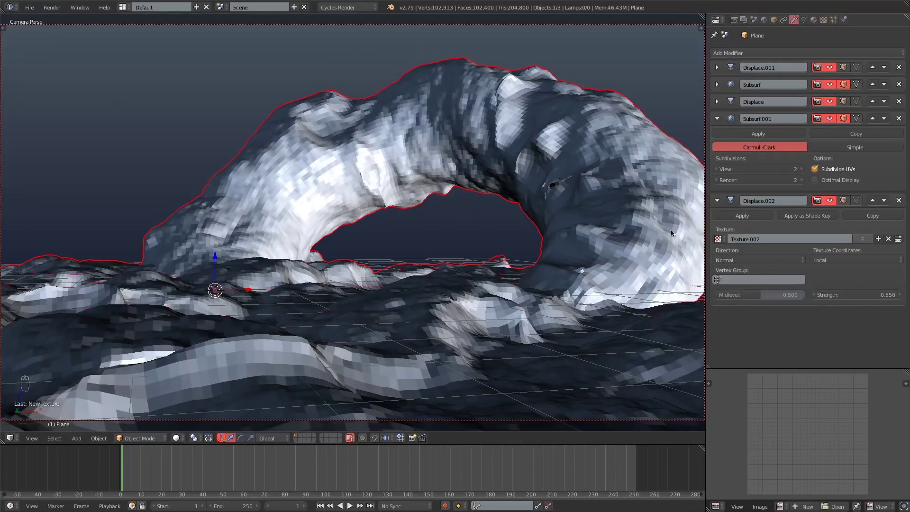
Set the midlevel of the Clouds Displace modifier to 0.3.
{"action": "left_click_drag", "start_coordinate": [762, 295], "coordinate": [775, 295]}
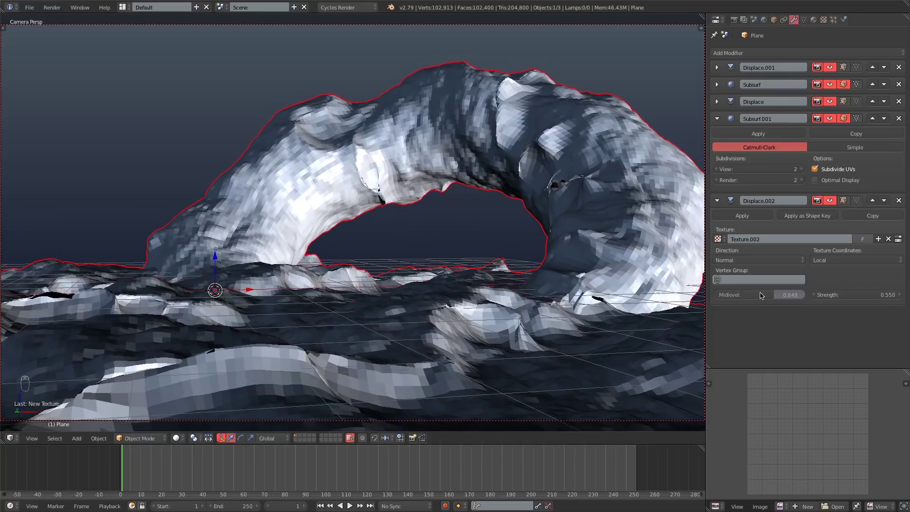
{"action": "left_click", "coordinate": [761, 295]}
{"action": "type", "text": "0.4"}
{"action": "key", "text": "Return"}
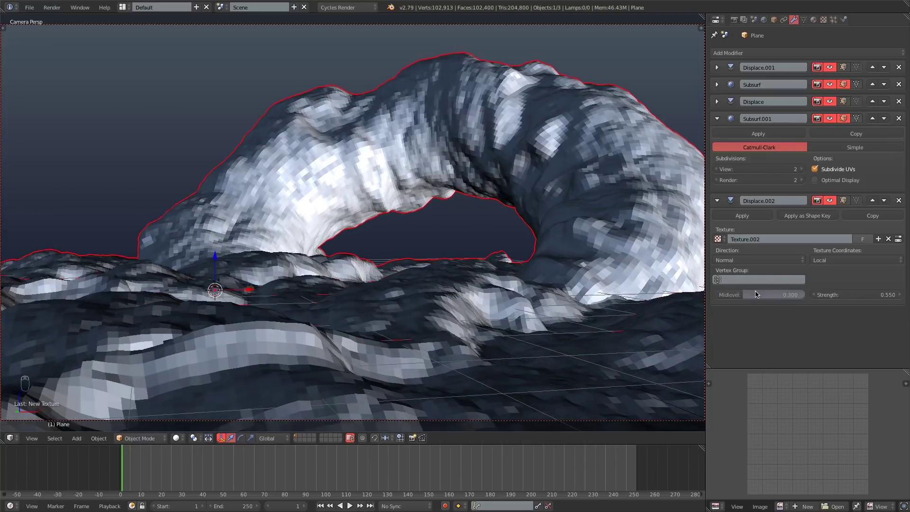
Set the Clouds Displace strength to 0.7 and Subsurf.001's subdivisions to 2 for view and 3 for render, and expand Displace.001.
{"action": "left_click", "coordinate": [801, 169]}
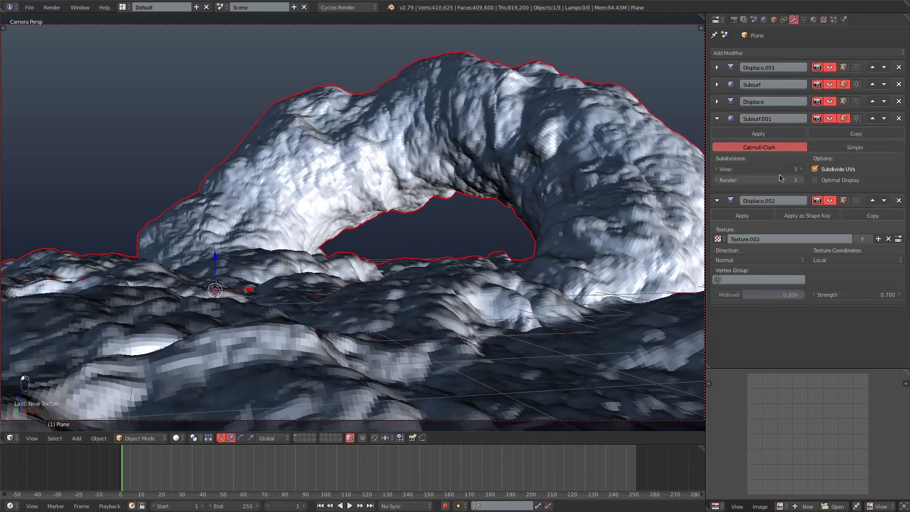
{"action": "left_click", "coordinate": [718, 171]}
{"action": "left_click", "coordinate": [717, 68]}
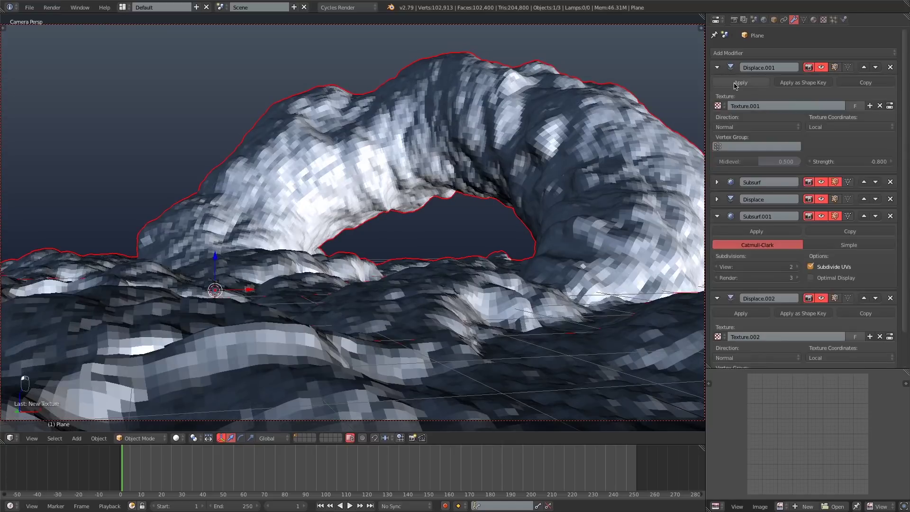
Apply all five stacked Displace and Subdivision Surface modifiers on the terrain, from first to last.
{"action": "left_click", "coordinate": [736, 85]}
{"action": "left_click", "coordinate": [757, 83]}
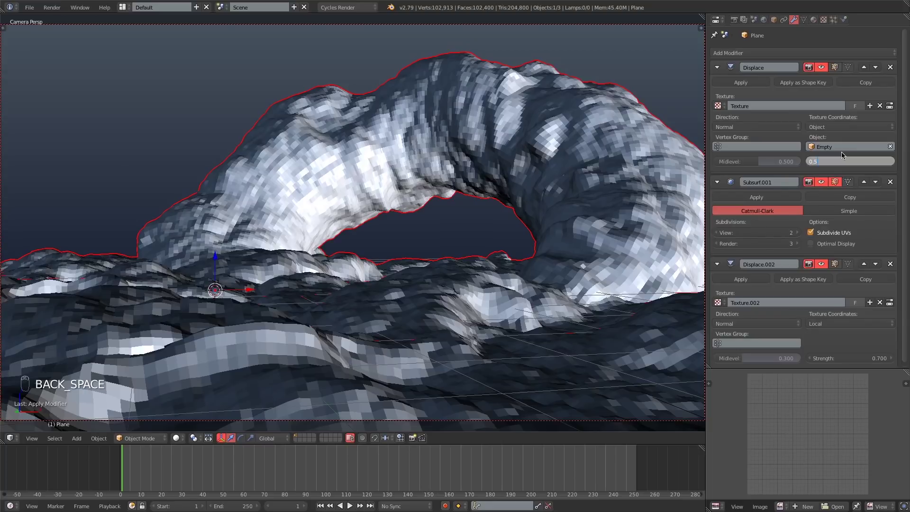
{"action": "key", "text": "Return"}
{"action": "left_click", "coordinate": [761, 86]}
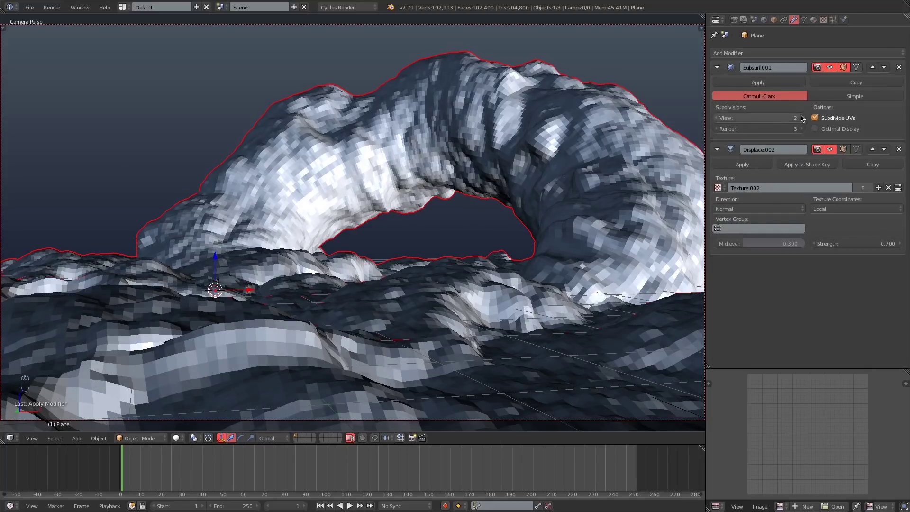
{"action": "left_click", "coordinate": [756, 83]}
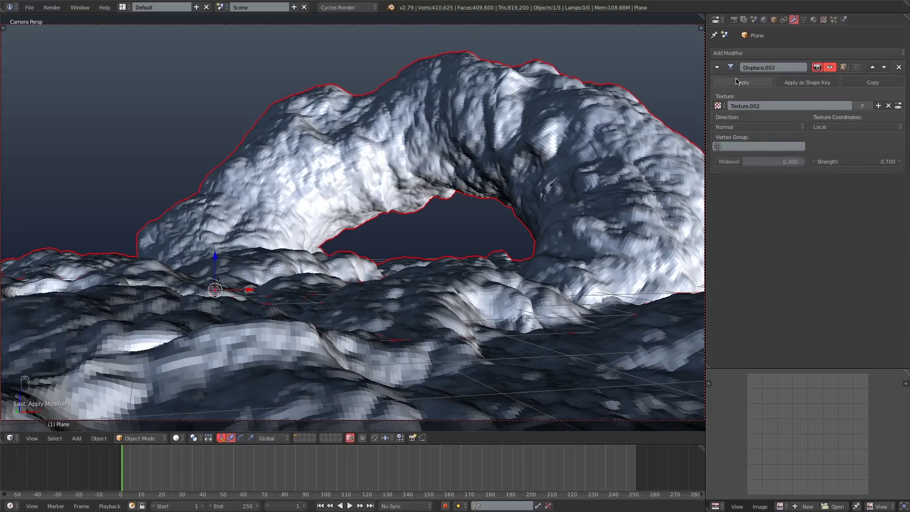
{"action": "left_click", "coordinate": [742, 83]}
Add a Decimate modifier to the terrain with a ratio of 0.2 and apply it.
{"action": "left_click", "coordinate": [740, 52]}
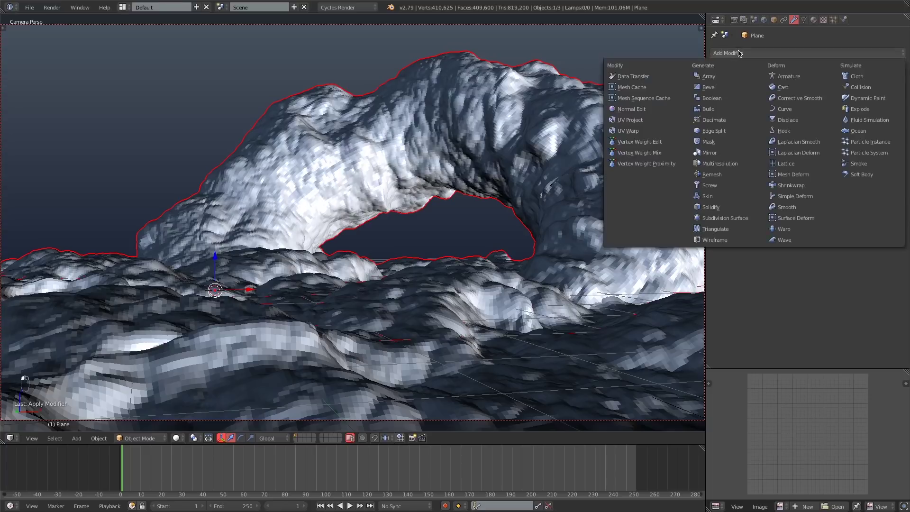
{"action": "left_click", "coordinate": [718, 120]}
{"action": "left_click", "coordinate": [787, 108]}
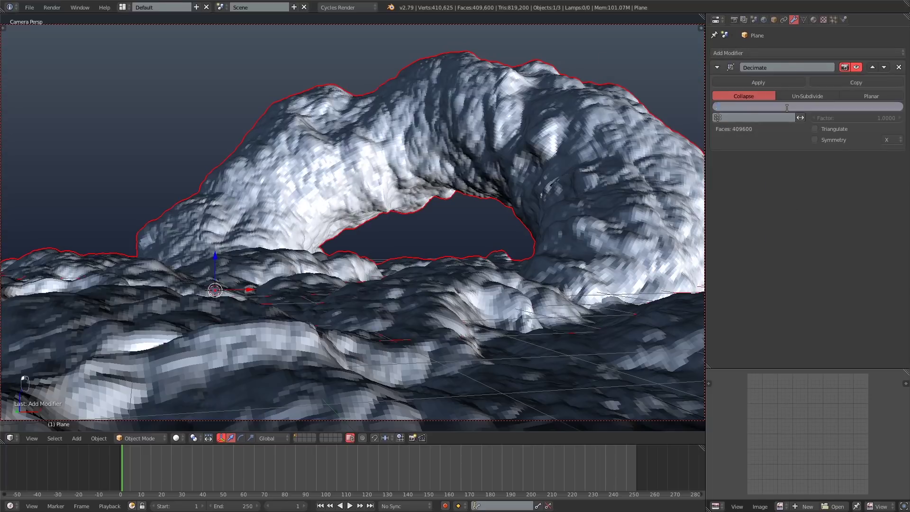
{"action": "type", "text": "0.2"}
{"action": "key", "text": "Return"}
{"action": "left_click", "coordinate": [754, 83]}
Add a Displace modifier using the existing Texture, with Object texture coordinates taken from the Empty.
{"action": "left_click", "coordinate": [739, 52]}
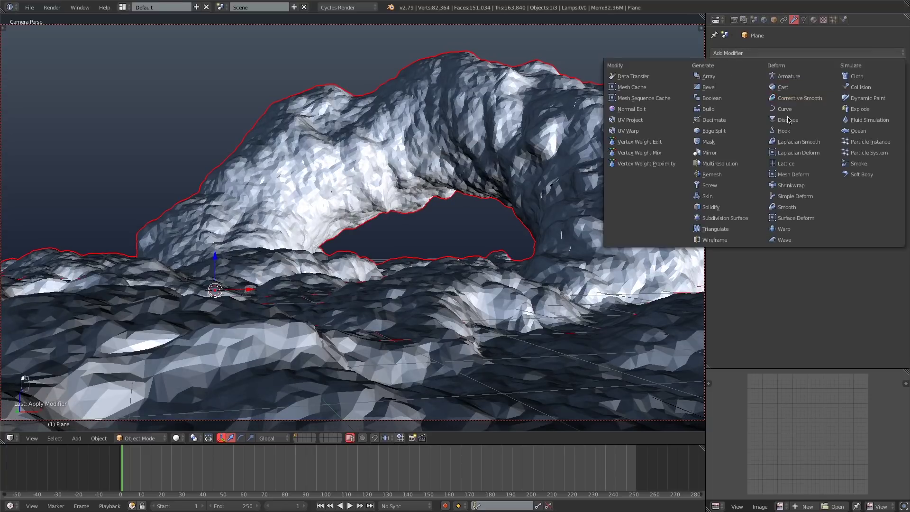
{"action": "left_click", "coordinate": [796, 119]}
{"action": "left_click", "coordinate": [718, 105]}
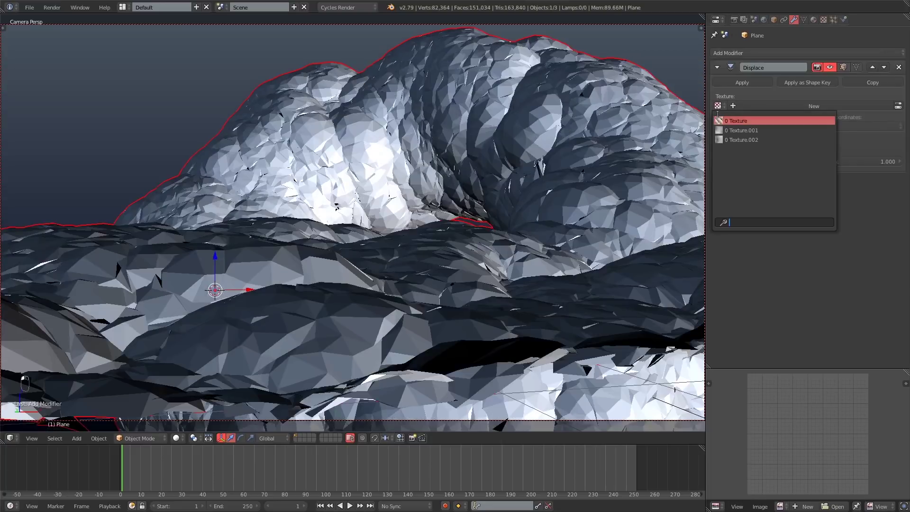
{"action": "left_click", "coordinate": [734, 121]}
{"action": "left_click", "coordinate": [833, 127]}
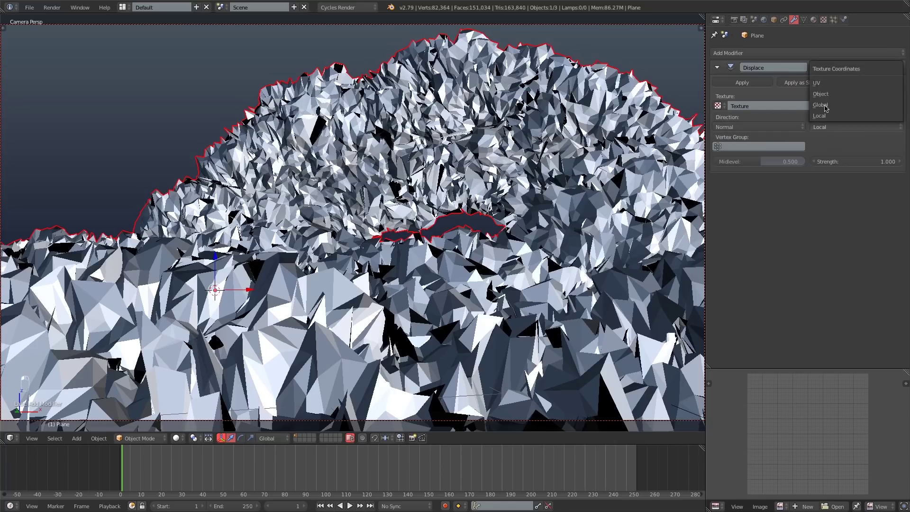
{"action": "left_click", "coordinate": [824, 97]}
{"action": "left_click", "coordinate": [818, 146]}
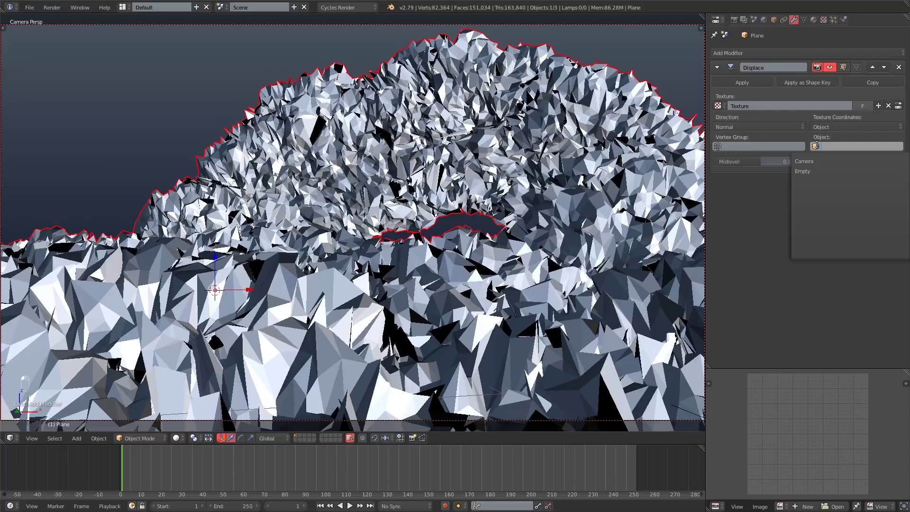
{"action": "left_click", "coordinate": [809, 171]}
Set the Empty-driven Displace strength to 0.1 and apply the modifier.
{"action": "left_click", "coordinate": [851, 162]}
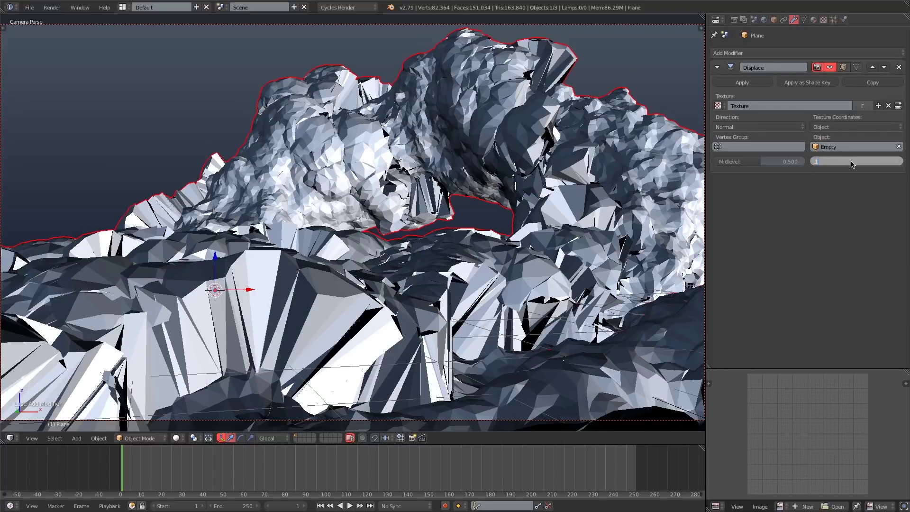
{"action": "type", "text": "0.1"}
{"action": "key", "text": "Return"}
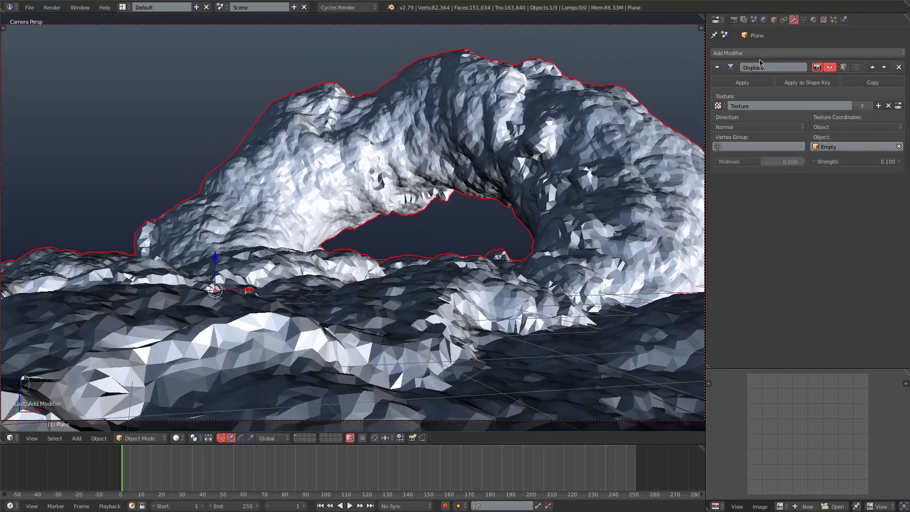
{"action": "left_click", "coordinate": [738, 83]}
Add a Subdivision Surface modifier to the terrain with its default subdivisions and apply it.
{"action": "left_click", "coordinate": [739, 53]}
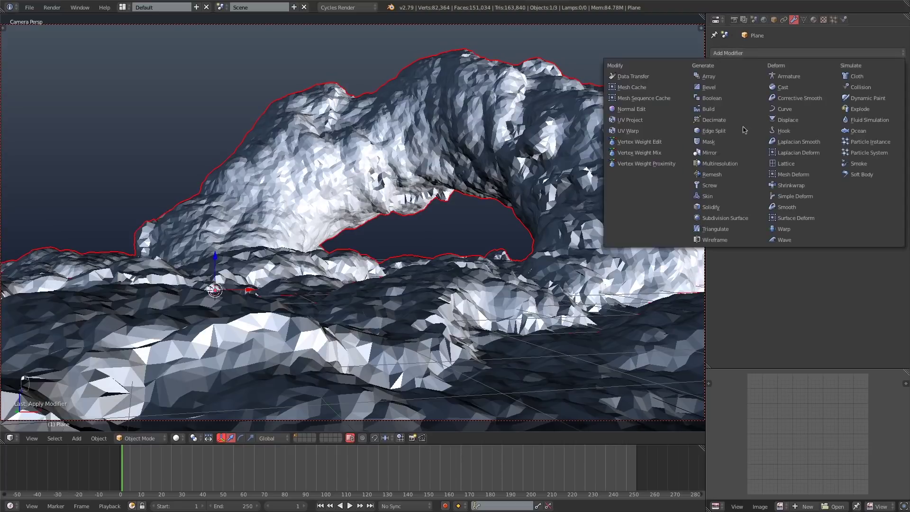
{"action": "left_click", "coordinate": [721, 219]}
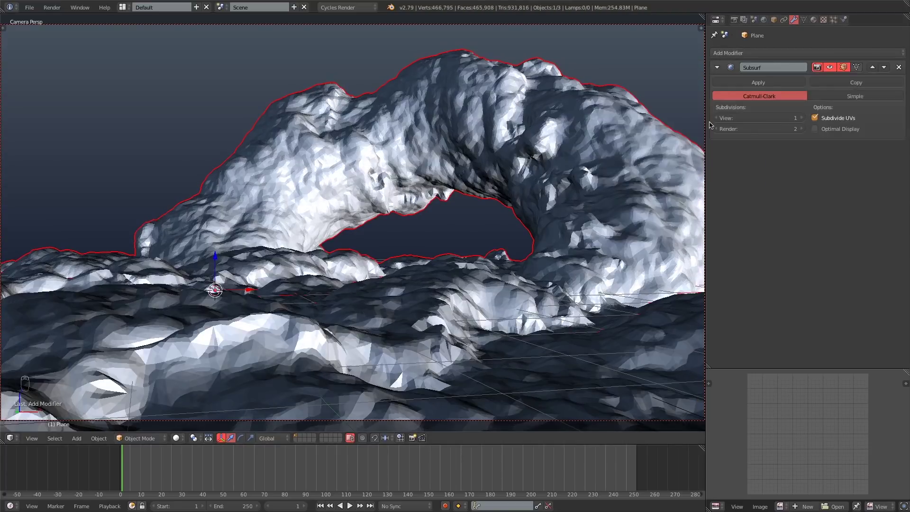
{"action": "left_click", "coordinate": [759, 83]}
Add a Displace modifier using Texture.002 and set its strength to -0.1.
{"action": "left_click", "coordinate": [753, 54]}
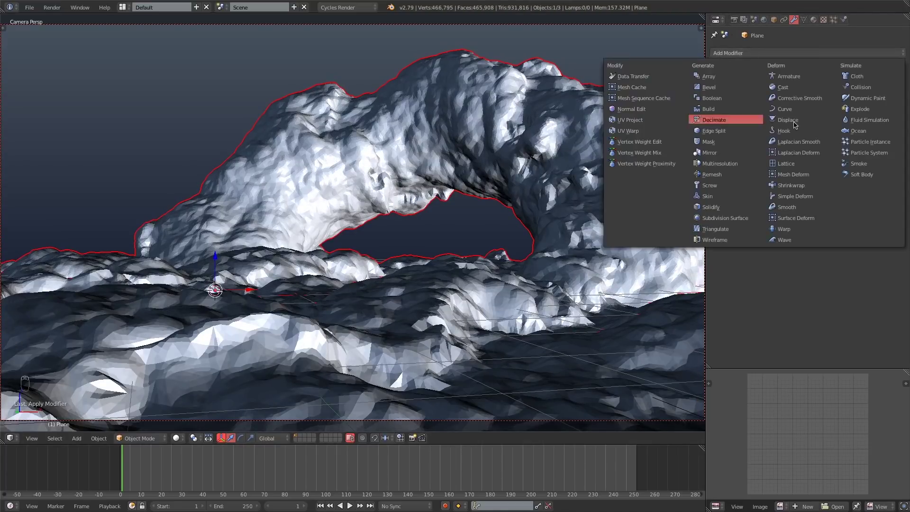
{"action": "left_click", "coordinate": [795, 124]}
{"action": "left_click", "coordinate": [718, 106]}
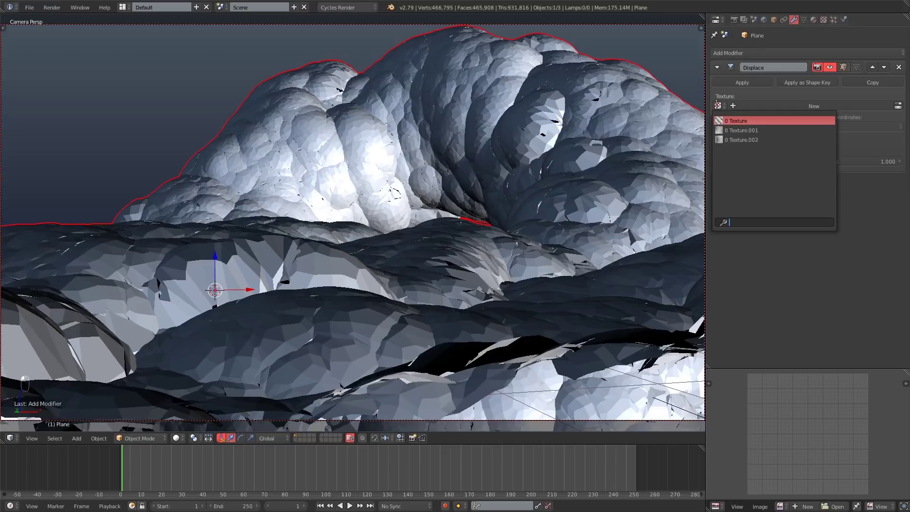
{"action": "left_click", "coordinate": [742, 140]}
{"action": "left_click", "coordinate": [857, 162]}
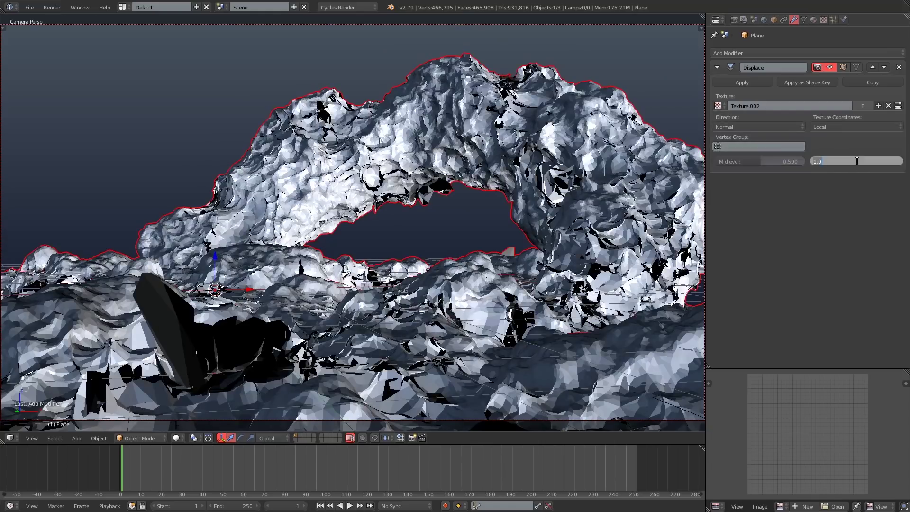
{"action": "type", "text": "-0.1"}
{"action": "key", "text": "Return"}
Set the Texture.002 Displace strength to -0.15 and apply the modifier.
{"action": "left_click", "coordinate": [859, 160]}
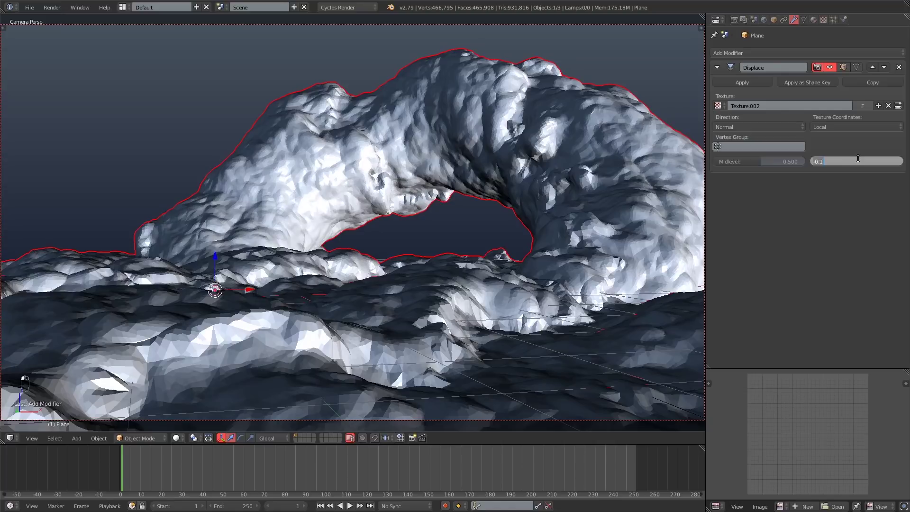
{"action": "key", "text": "Return"}
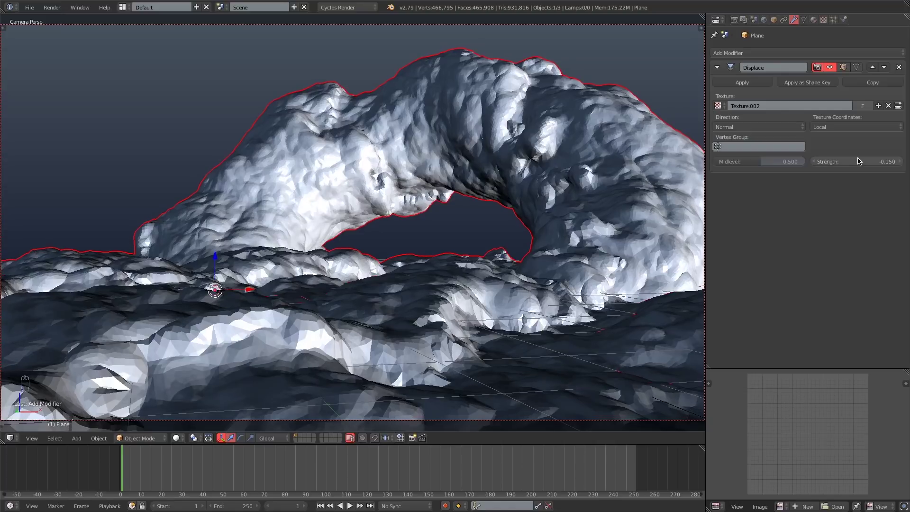
{"action": "left_click", "coordinate": [743, 83]}
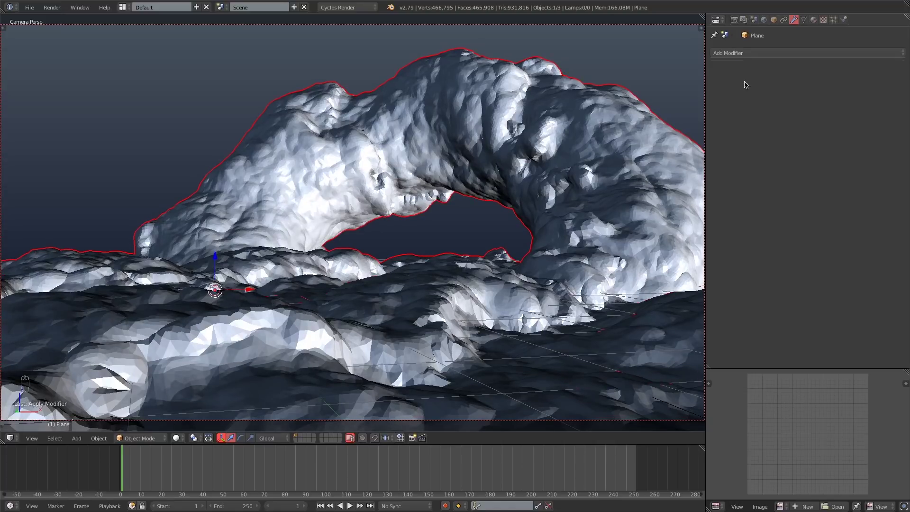
Add a Decimate modifier to the terrain with a ratio of 0.3 and apply it.
{"action": "left_click", "coordinate": [738, 53]}
{"action": "left_click", "coordinate": [744, 117]}
{"action": "left_click", "coordinate": [791, 107]}
{"action": "type", "text": "0.3"}
{"action": "key", "text": "Return"}
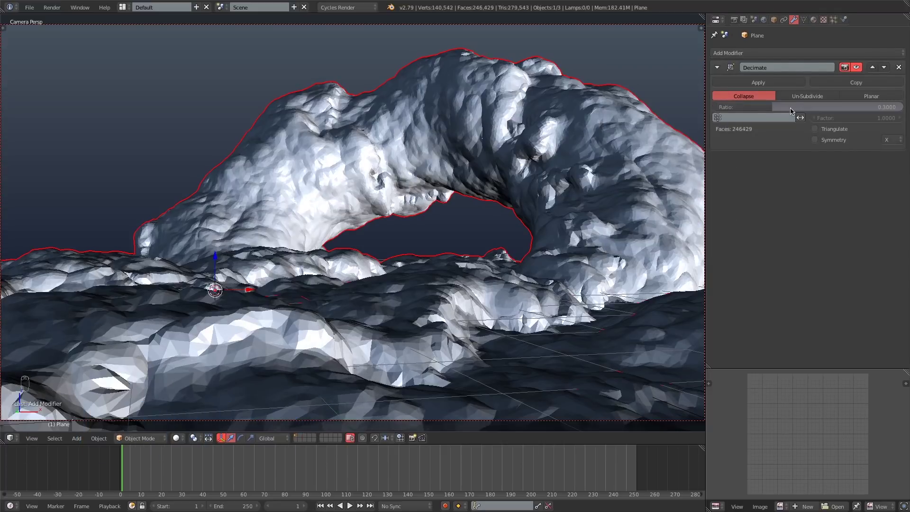
{"action": "left_click", "coordinate": [760, 83]}
Change the small image editor to a 3D View, and duplicate the terrain in place, moving the copy to the last layer.
{"action": "left_click", "coordinate": [717, 506]}
{"action": "left_click", "coordinate": [733, 432]}
{"action": "key", "text": "shift+d"}
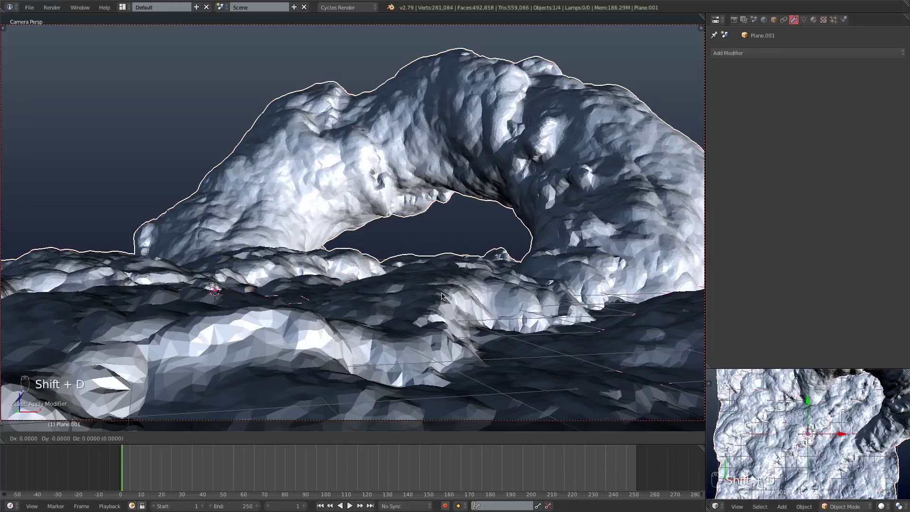
{"action": "right_click", "coordinate": [442, 296]}
{"action": "key", "text": "m"}
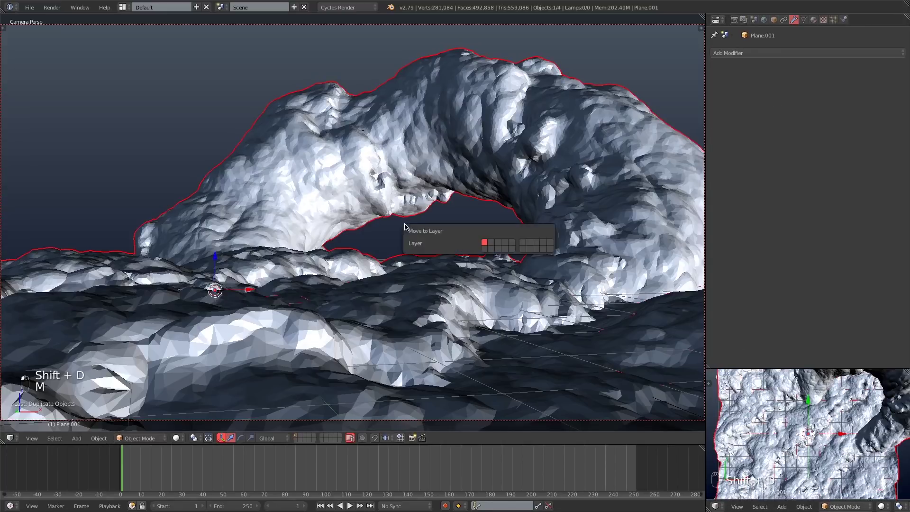
{"action": "left_click", "coordinate": [550, 249]}
Select the original terrain and, in wireframe Edit Mode, box-select its vertices lying within and just around the camera frame.
{"action": "right_click", "coordinate": [306, 335]}
{"action": "key", "text": "Tab"}
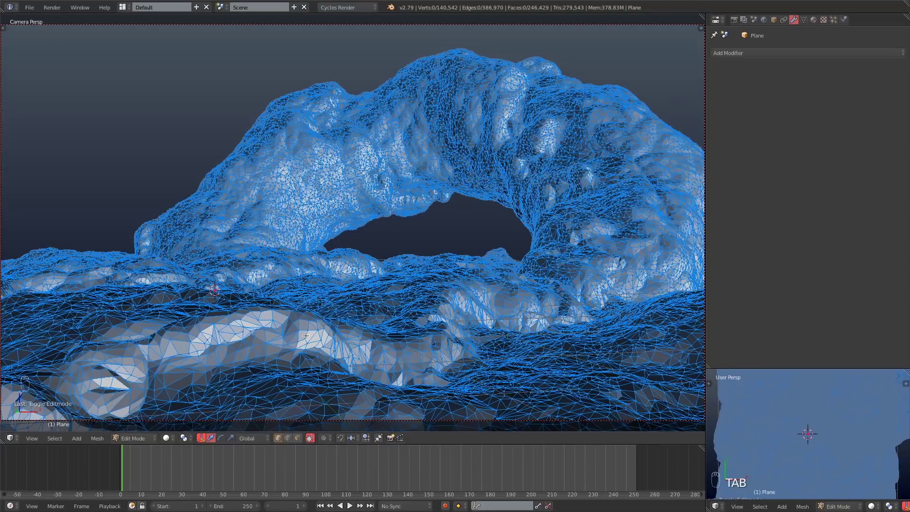
{"action": "key", "text": "z"}
{"action": "scroll", "coordinate": [308, 297], "scroll_direction": "down", "scroll_amount": 1}
{"action": "scroll", "coordinate": [307, 296], "scroll_direction": "up", "scroll_amount": 1}
{"action": "key", "text": "Tab"}
{"action": "scroll", "coordinate": [357, 323], "scroll_direction": "down", "scroll_amount": 4}
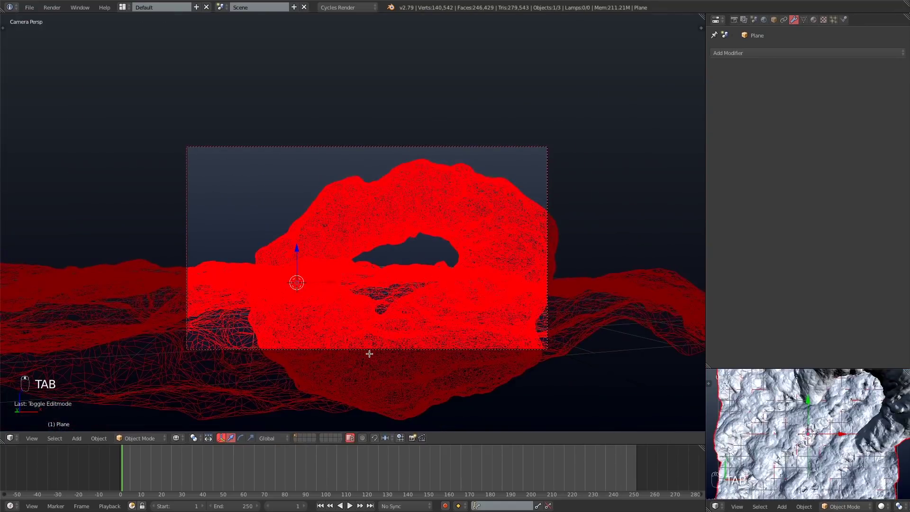
{"action": "key", "text": "Tab"}
{"action": "key", "text": "b"}
{"action": "left_click_drag", "start_coordinate": [163, 134], "coordinate": [562, 363]}
{"action": "key", "text": "b"}
In front orthographic view, box-deselect the underside of the arch lying well below the ground surface.
{"action": "key", "text": "KP_1"}
{"action": "key", "text": "KP_5"}
{"action": "scroll", "coordinate": [152, 343], "scroll_direction": "down", "scroll_amount": 1}
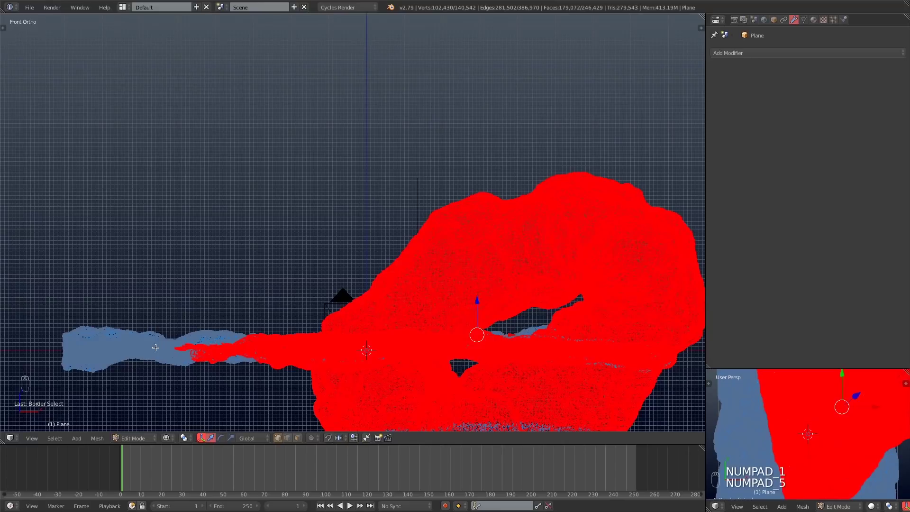
{"action": "middle_click_drag", "start_coordinate": [360, 339], "coordinate": [348, 243], "text": "shift"}
{"action": "key", "text": "b"}
{"action": "left_click_drag", "start_coordinate": [663, 406], "coordinate": [290, 290]}
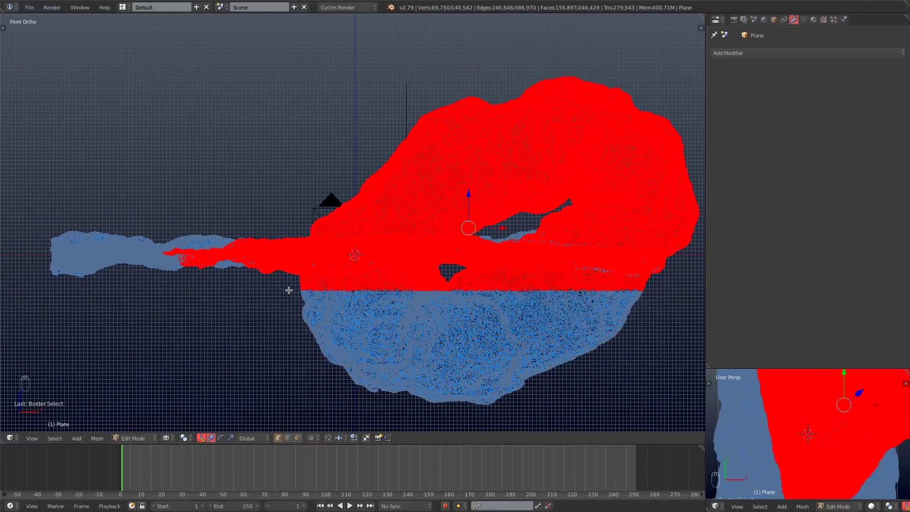
Invert the selection, delete the unneeded vertices, and return to Object Mode with solid shading.
{"action": "left_click", "coordinate": [54, 439]}
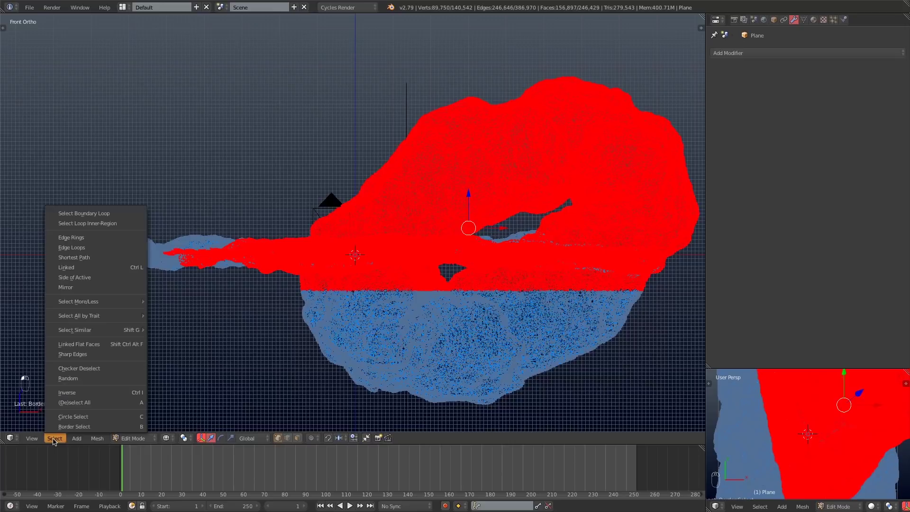
{"action": "left_click", "coordinate": [66, 393]}
{"action": "key", "text": "x"}
{"action": "left_click", "coordinate": [235, 317]}
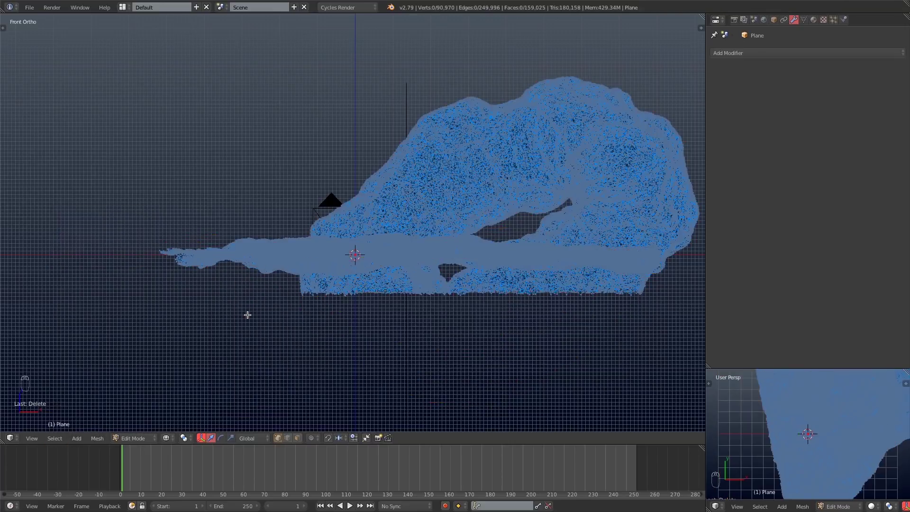
{"action": "key", "text": "Tab"}
{"action": "key", "text": "z"}
Add a Decimate modifier to the trimmed terrain with a ratio of 0.5 and apply it.
{"action": "mouse_move", "coordinate": [458, 313]}
{"action": "middle_mouse_down"}
{"action": "mouse_move", "coordinate": [436, 356]}
{"action": "mouse_move", "coordinate": [451, 323]}
{"action": "middle_mouse_up"}
{"action": "key", "text": "KP_5"}
{"action": "key", "text": "KP_0"}
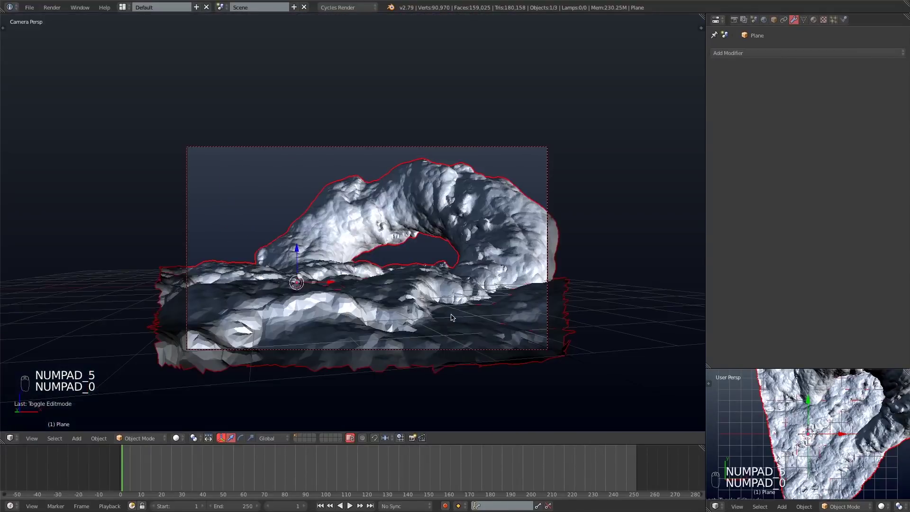
{"action": "key", "text": "Home"}
{"action": "left_click", "coordinate": [737, 54]}
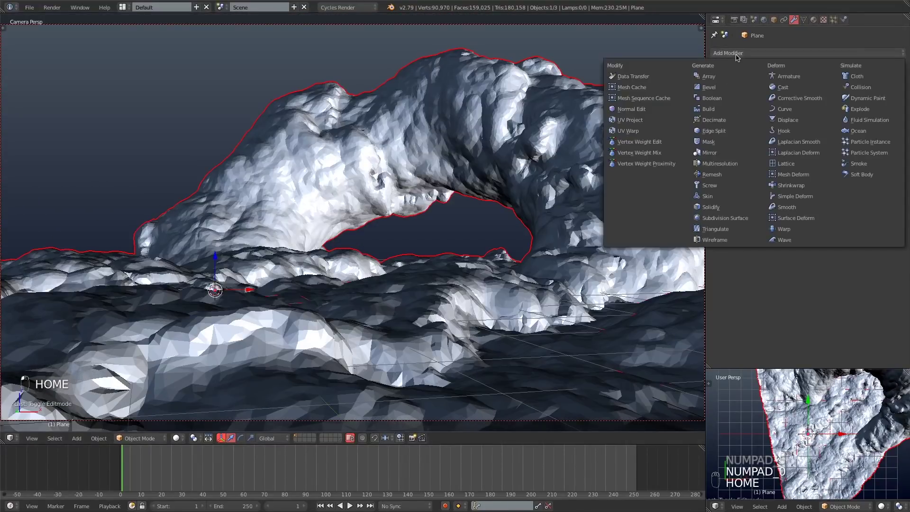
{"action": "left_click", "coordinate": [715, 123]}
{"action": "left_click", "coordinate": [795, 107]}
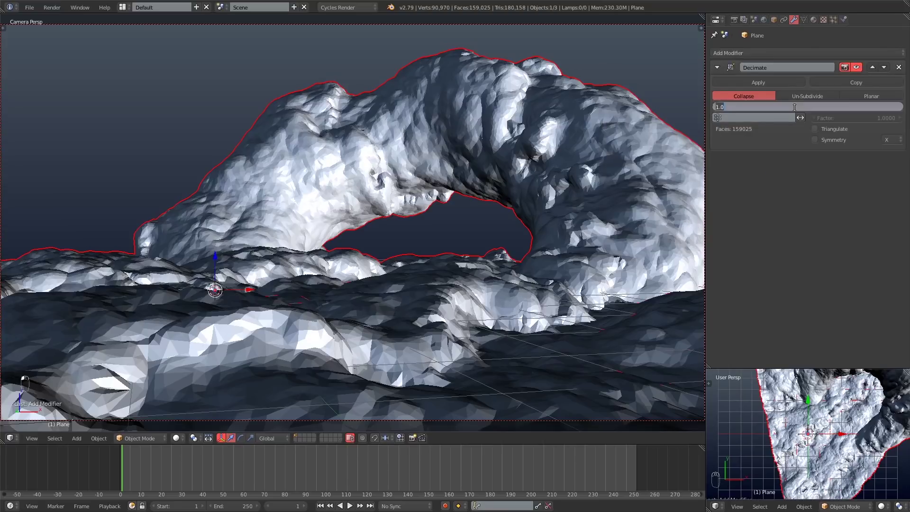
{"action": "type", "text": "0.5"}
{"action": "key", "text": "Return"}
{"action": "left_click", "coordinate": [759, 83]}
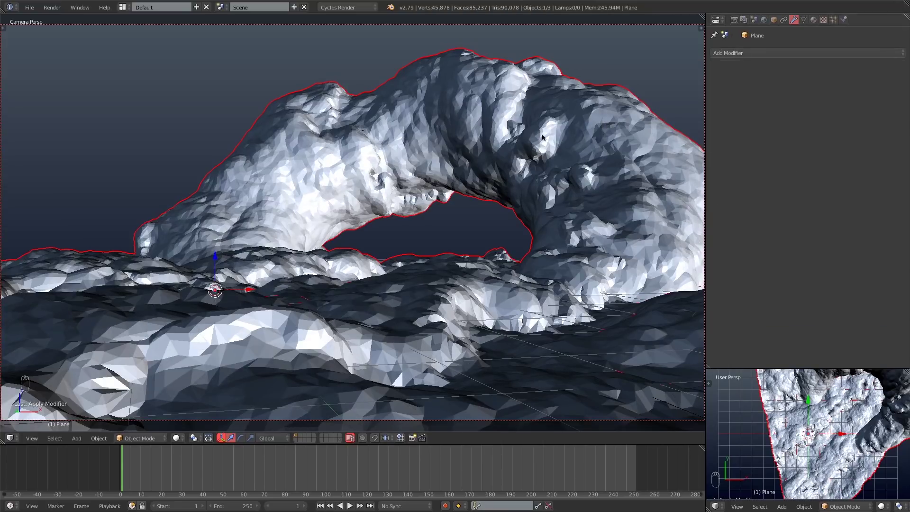
Add a Sun lamp and rotate it about -55.6° around X in right orthographic view.
{"action": "key", "text": "shift+a"}
{"action": "mouse_move", "coordinate": [415, 313]}
{"action": "left_click", "coordinate": [491, 327]}
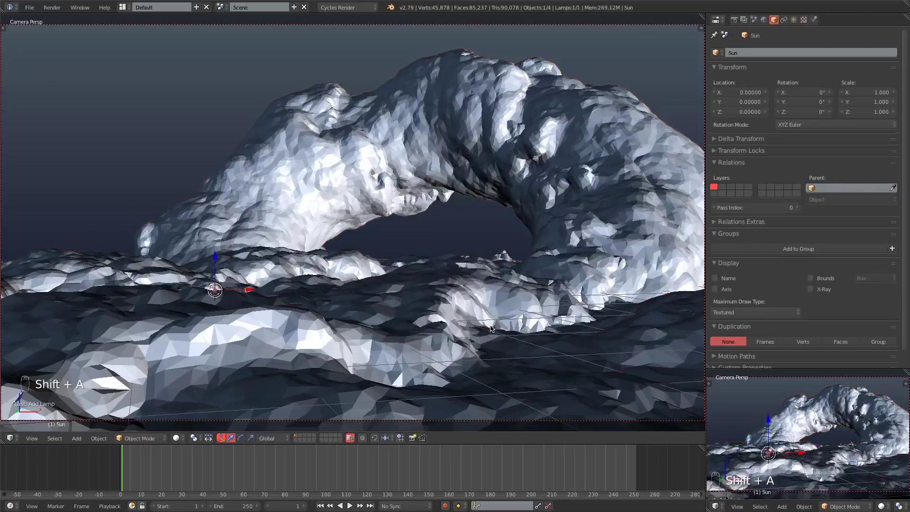
{"action": "key", "text": "KP_3"}
{"action": "key", "text": "KP_5"}
{"action": "key", "text": "r"}
{"action": "left_click", "coordinate": [339, 373]}
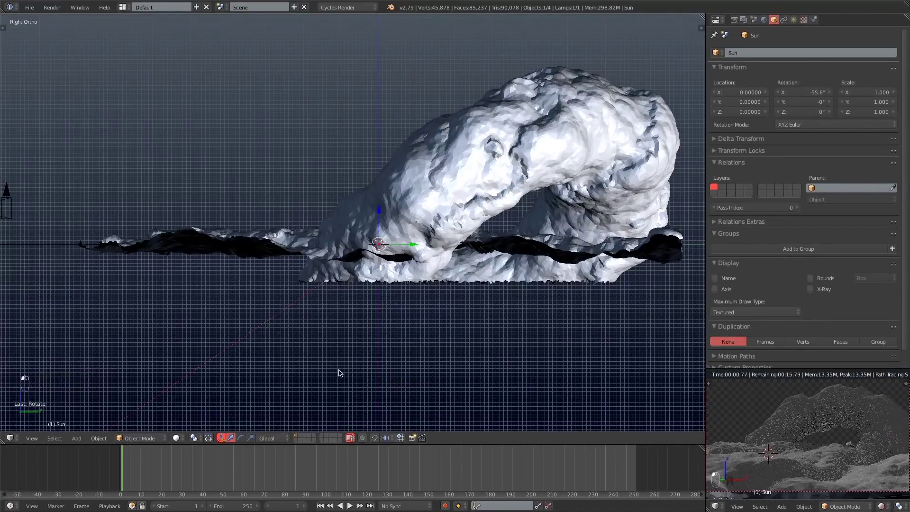
Set the Sun lamp's emission strength to 6.
{"action": "left_click", "coordinate": [794, 19]}
{"action": "left_click", "coordinate": [855, 191]}
{"action": "key", "text": "BackSpace"}
{"action": "type", "text": "6"}
{"action": "key", "text": "Return"}
Move the Sun lamp just beyond the arch end of the terrain and rotate it by about 10° more.
{"action": "key", "text": "r"}
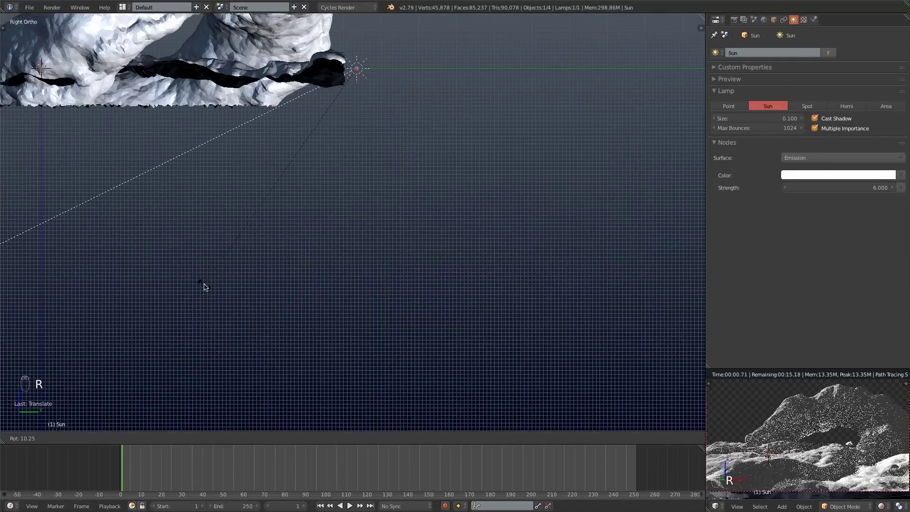
{"action": "left_click", "coordinate": [205, 286]}
{"action": "middle_click_drag", "start_coordinate": [294, 282], "coordinate": [523, 340], "text": "shift"}
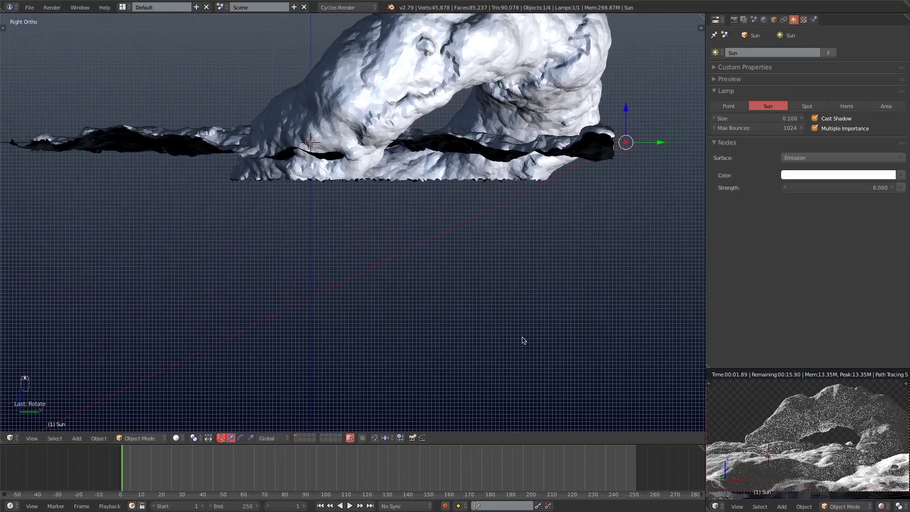
Switch to the empty second layer and turn off the transparent film background in the render settings.
{"action": "left_click", "coordinate": [302, 437]}
{"action": "left_click", "coordinate": [736, 20]}
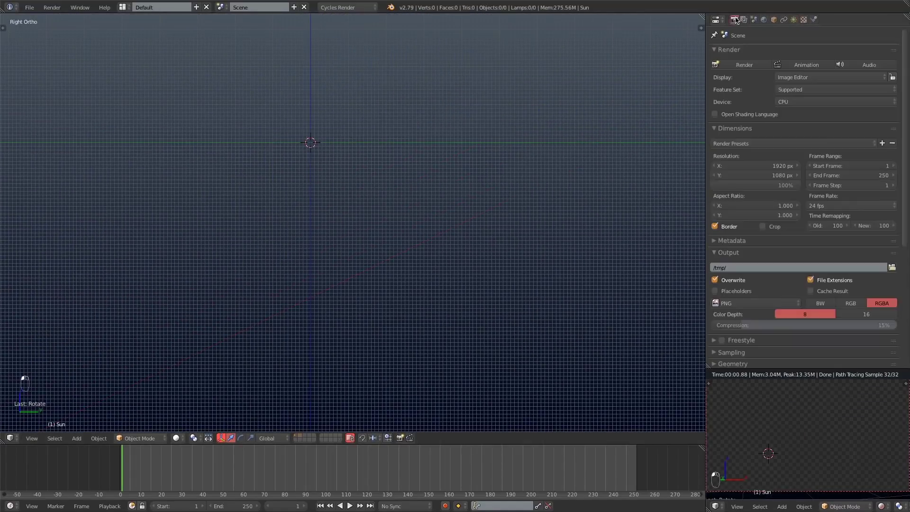
{"action": "scroll", "coordinate": [815, 302], "scroll_direction": "down", "scroll_amount": 10}
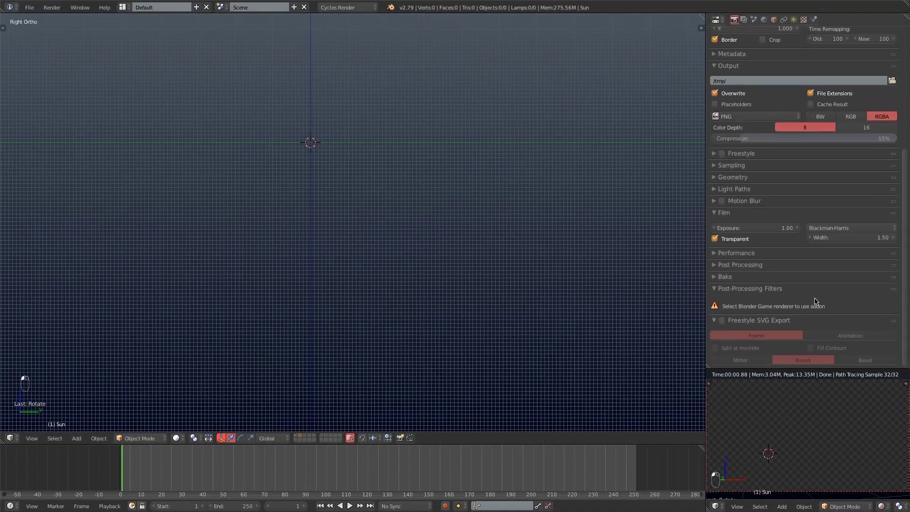
{"action": "left_click", "coordinate": [716, 239]}
{"action": "left_click", "coordinate": [724, 213]}
Change the 3D view to the Node Editor, show the World shader and enable nodes for it.
{"action": "left_click", "coordinate": [10, 438]}
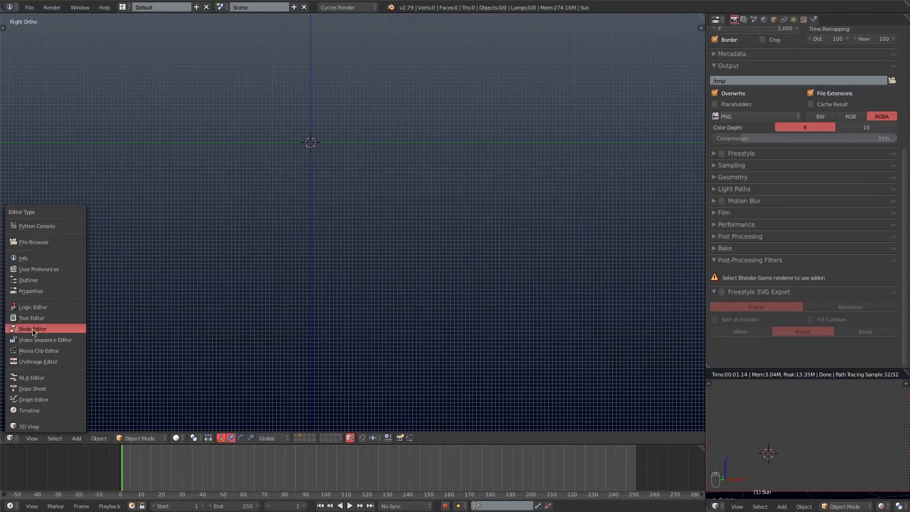
{"action": "left_click", "coordinate": [33, 329]}
{"action": "left_click", "coordinate": [134, 438]}
{"action": "scroll", "coordinate": [271, 237], "scroll_direction": "up", "scroll_amount": 10}
{"action": "middle_click_drag", "start_coordinate": [246, 274], "coordinate": [438, 319]}
{"action": "left_click", "coordinate": [157, 438]}
{"action": "key", "text": "n"}
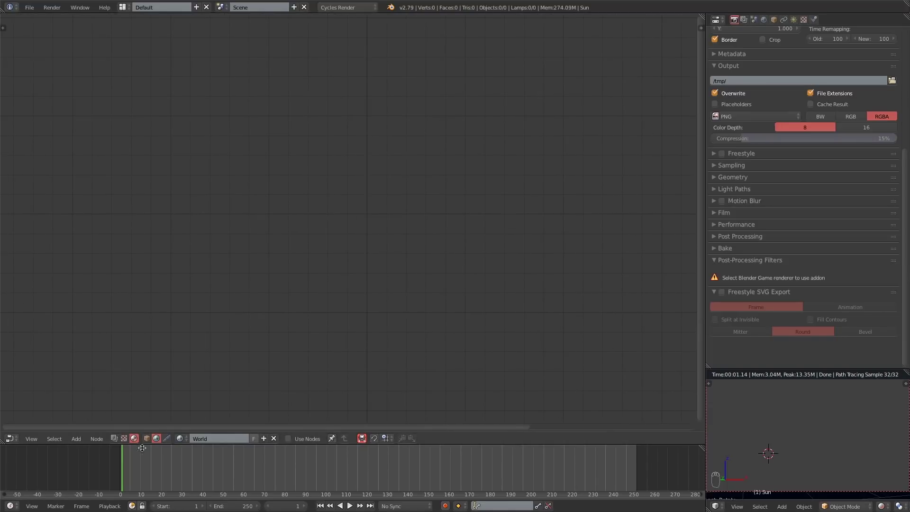
{"action": "left_click", "coordinate": [290, 439]}
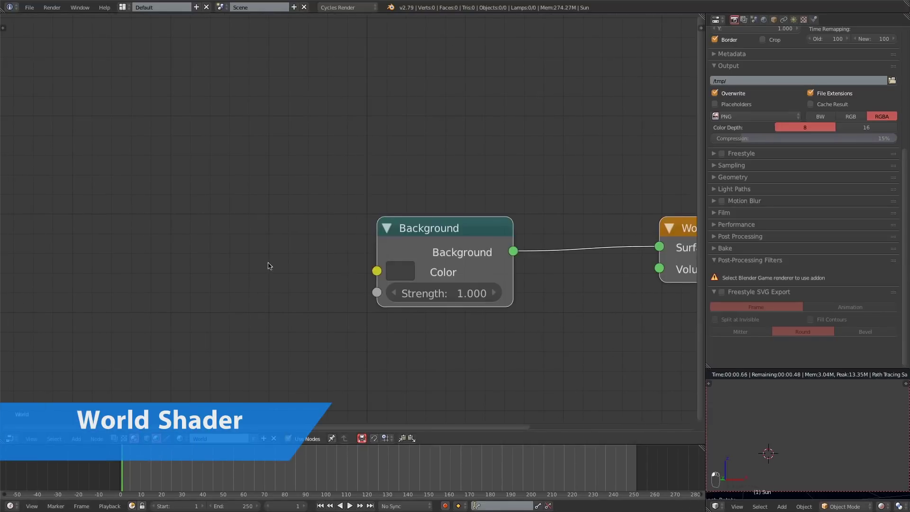
Add a Gradient Texture node and place it well ahead of the Background node.
{"action": "key", "text": "shift+a"}
{"action": "mouse_move", "coordinate": [232, 289]}
{"action": "left_click", "coordinate": [303, 296]}
{"action": "left_click", "coordinate": [212, 256]}
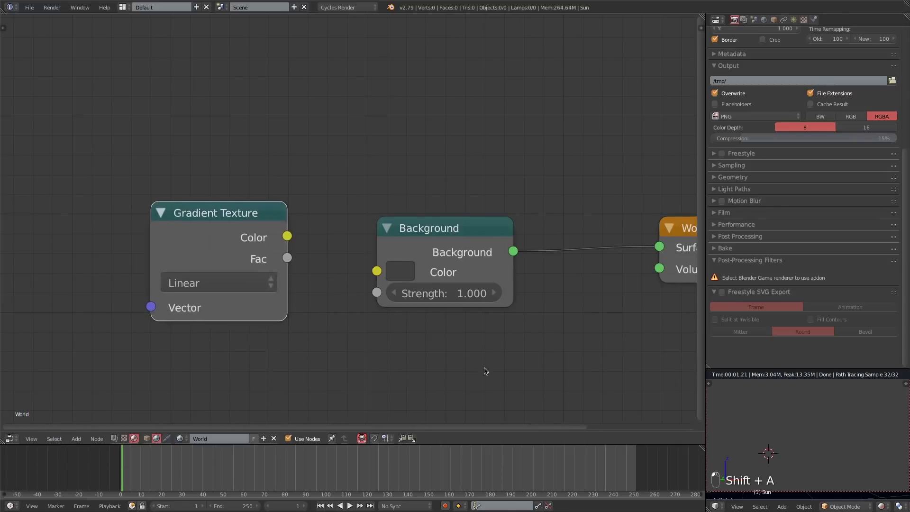
{"action": "scroll", "coordinate": [469, 366], "scroll_direction": "down", "scroll_amount": 6}
{"action": "middle_click_drag", "start_coordinate": [469, 363], "coordinate": [606, 403]}
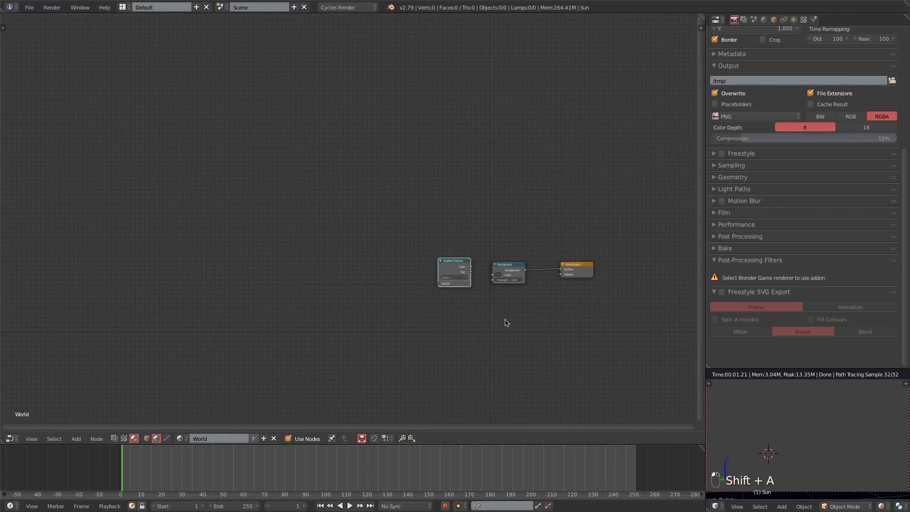
{"action": "key", "text": "g"}
{"action": "left_click", "coordinate": [354, 258]}
Add a Texture Coordinate node and connect its Generated output to the Gradient Texture's Vector input.
{"action": "key", "text": "shift+a"}
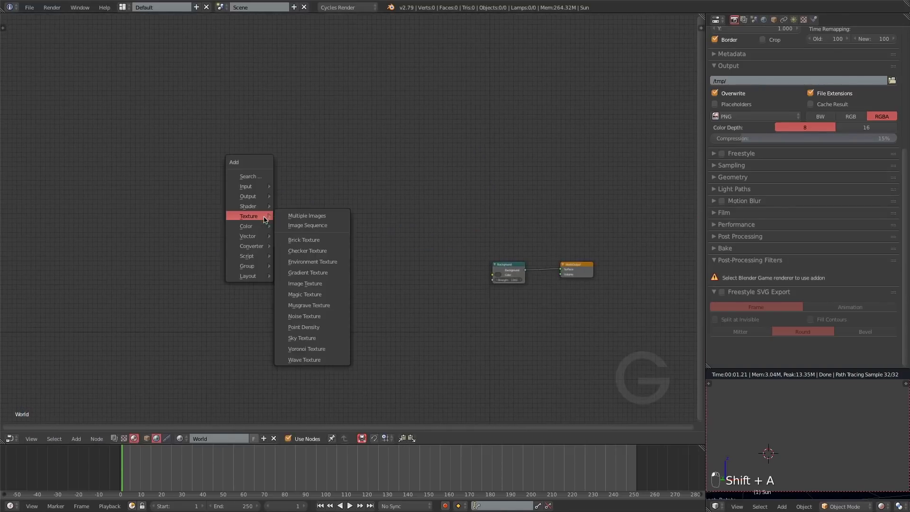
{"action": "mouse_move", "coordinate": [254, 189]}
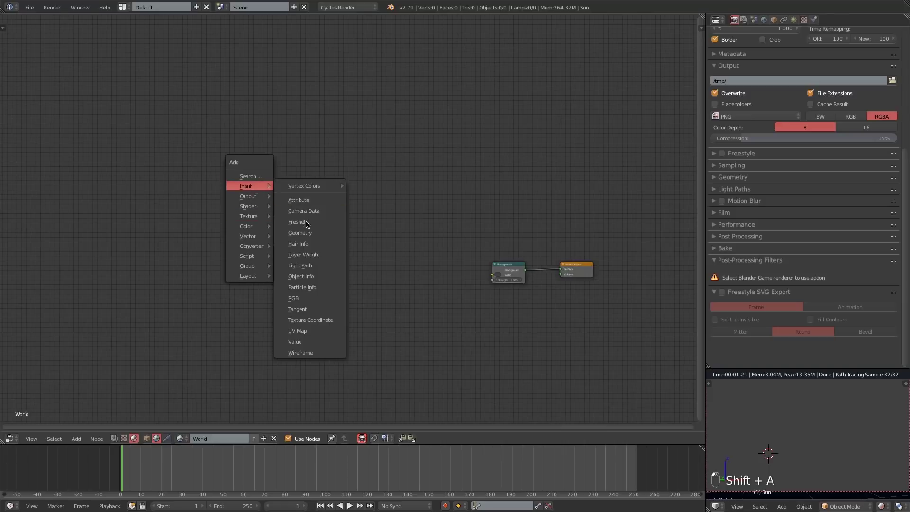
{"action": "left_click", "coordinate": [313, 318]}
{"action": "left_click", "coordinate": [161, 190]}
{"action": "key", "text": "shift+a"}
{"action": "key", "text": "Escape"}
{"action": "scroll", "coordinate": [179, 198], "scroll_direction": "up", "scroll_amount": 1}
{"action": "scroll", "coordinate": [184, 201], "scroll_direction": "up", "scroll_amount": 2}
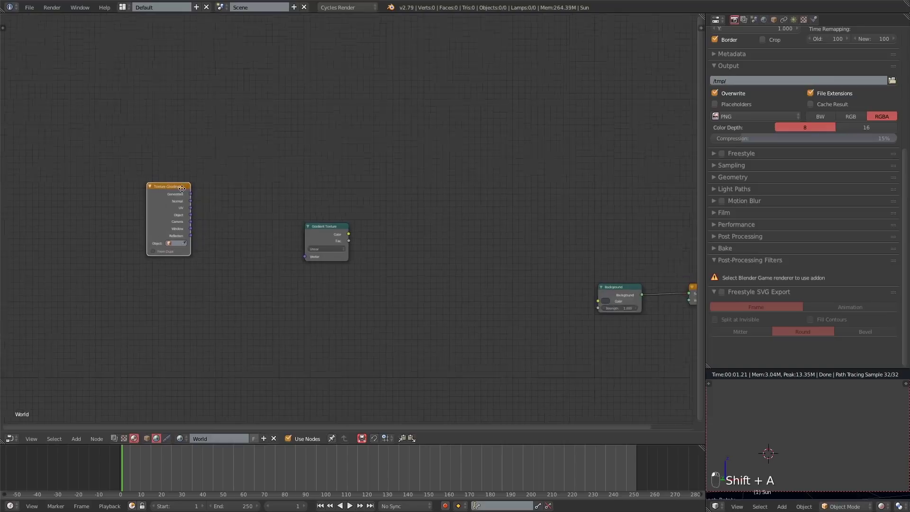
{"action": "left_click_drag", "start_coordinate": [192, 191], "coordinate": [336, 270]}
Insert a Mapping node between the Texture Coordinate and Gradient Texture nodes, with 90° rotation on X, Y and Z.
{"action": "key", "text": "shift+a"}
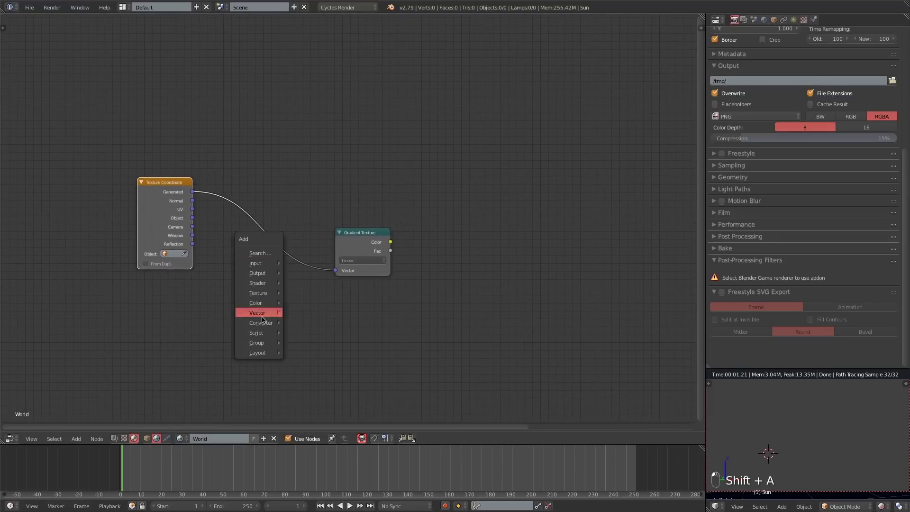
{"action": "mouse_move", "coordinate": [272, 313]}
{"action": "left_click", "coordinate": [313, 324]}
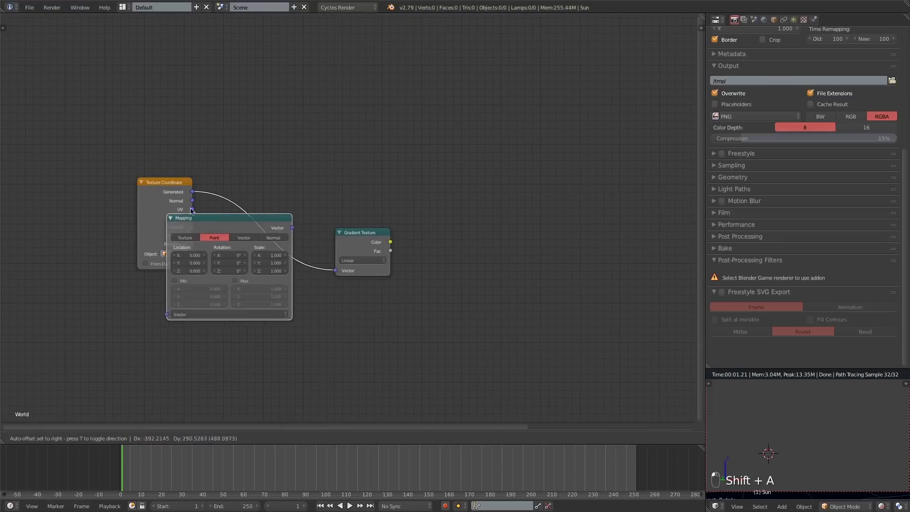
{"action": "left_click", "coordinate": [223, 212]}
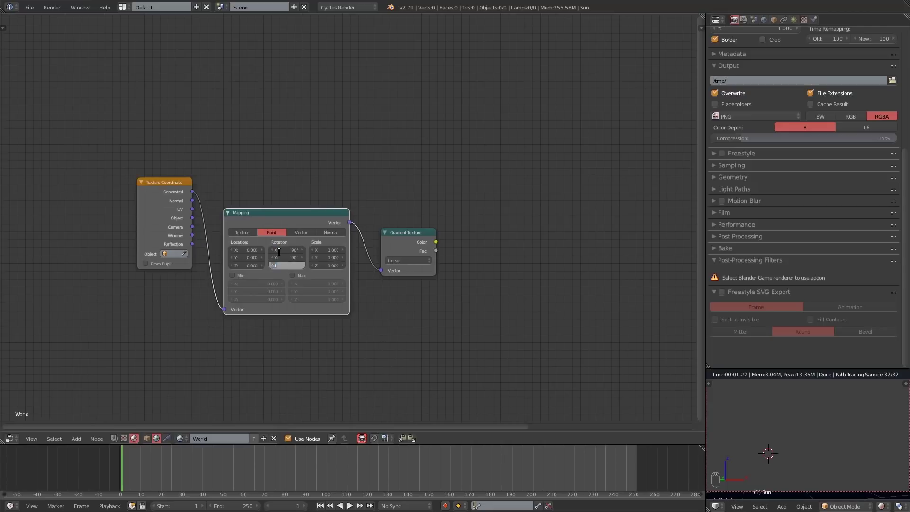
{"action": "left_click", "coordinate": [722, 212]}
{"action": "left_click", "coordinate": [722, 212]}
Add a ColorRamp node, connect the Gradient Texture's Color to its Fac and preview the ramp through a Viewer node.
{"action": "middle_click_drag", "start_coordinate": [515, 243], "coordinate": [428, 215]}
{"action": "key", "text": "shift+a"}
{"action": "mouse_move", "coordinate": [422, 225]}
{"action": "left_click", "coordinate": [448, 234]}
{"action": "left_click", "coordinate": [370, 209]}
{"action": "left_click_drag", "start_coordinate": [349, 214], "coordinate": [376, 283]}
{"action": "left_click", "coordinate": [379, 241], "text": "ctrl+shift"}
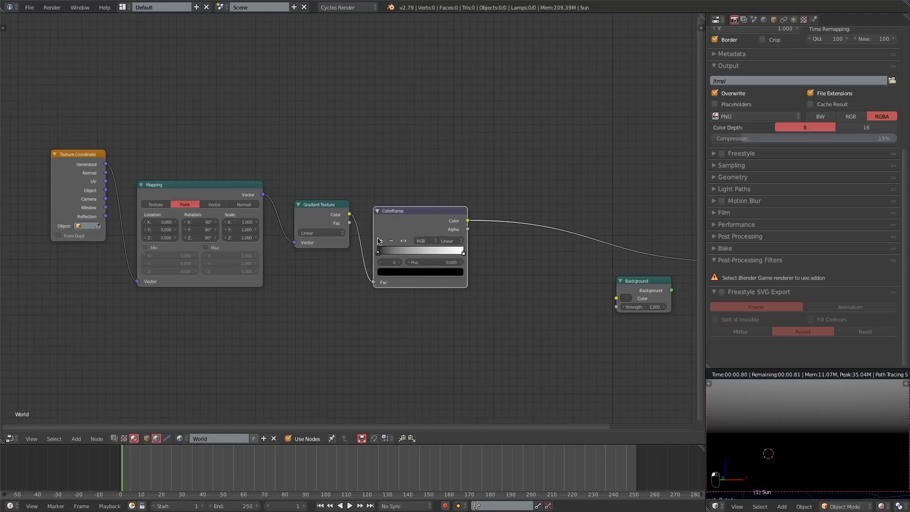
Set the Mapping node's X location to 0.1.
{"action": "middle_click_drag", "start_coordinate": [396, 260], "coordinate": [425, 272]}
{"action": "scroll", "coordinate": [205, 248], "scroll_direction": "up", "scroll_amount": 5}
{"action": "left_click", "coordinate": [161, 232]}
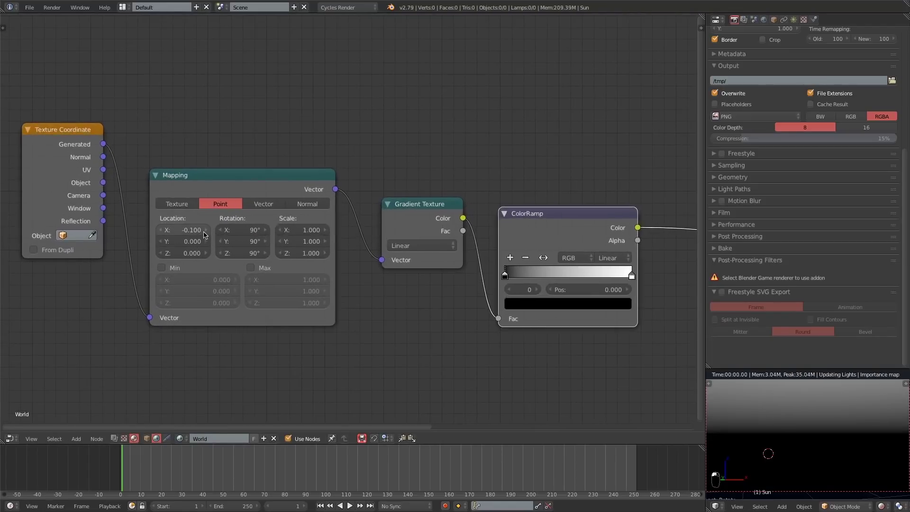
{"action": "left_click", "coordinate": [205, 232]}
{"action": "left_click", "coordinate": [206, 231]}
Set the ColorRamp to B-Spline, pull the white stop close to the black one and add an orange stop at position 0.1.
{"action": "scroll", "coordinate": [207, 234], "scroll_direction": "down", "scroll_amount": 1}
{"action": "left_click", "coordinate": [545, 231]}
{"action": "left_click", "coordinate": [538, 183]}
{"action": "scroll", "coordinate": [550, 247], "scroll_direction": "up", "scroll_amount": 1}
{"action": "left_click_drag", "start_coordinate": [559, 246], "coordinate": [435, 246]}
{"action": "scroll", "coordinate": [436, 213], "scroll_direction": "down", "scroll_amount": 1}
{"action": "left_click", "coordinate": [438, 227]}
{"action": "left_click", "coordinate": [459, 270]}
{"action": "scroll", "coordinate": [478, 158], "scroll_direction": "up", "scroll_amount": 2}
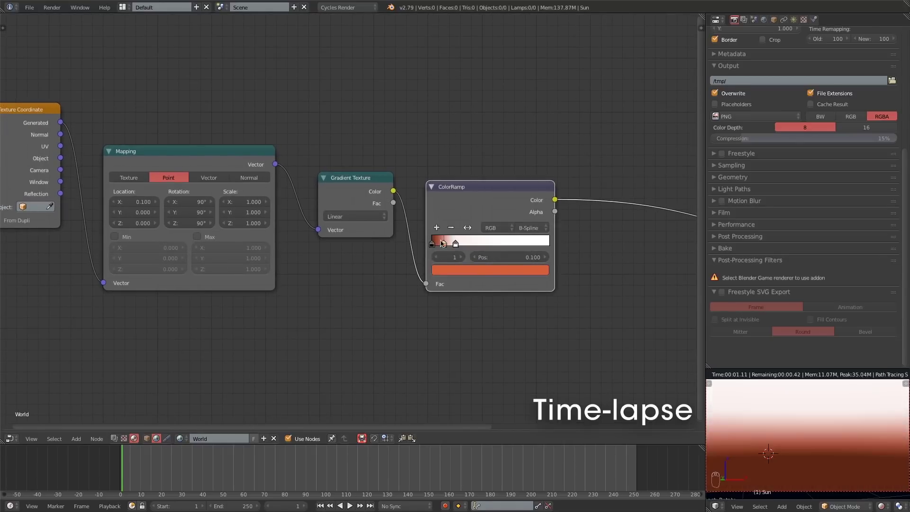
Shift the orange stop closer to the black one and add a purple stop at position 0.065.
{"action": "left_click_drag", "start_coordinate": [444, 243], "coordinate": [439, 244]}
{"action": "left_click", "coordinate": [474, 270]}
{"action": "scroll", "coordinate": [474, 271], "scroll_direction": "down", "scroll_amount": 3}
{"action": "left_click_drag", "start_coordinate": [507, 257], "coordinate": [508, 257]}
{"action": "left_click", "coordinate": [467, 271]}
{"action": "left_click_drag", "start_coordinate": [493, 165], "coordinate": [498, 158]}
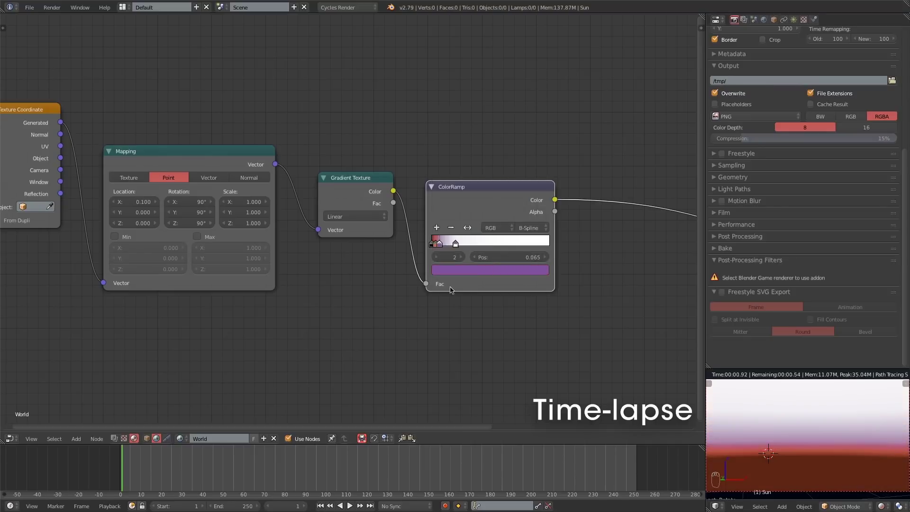
Nudge the purple stop away from the orange one and color the white stop light blue, about R 0.066, G 0.326, B 1.
{"action": "left_click_drag", "start_coordinate": [442, 241], "coordinate": [444, 242]}
{"action": "scroll", "coordinate": [444, 242], "scroll_direction": "up", "scroll_amount": 2}
{"action": "left_click", "coordinate": [457, 244]}
{"action": "left_click", "coordinate": [459, 275]}
{"action": "left_click_drag", "start_coordinate": [486, 132], "coordinate": [503, 105]}
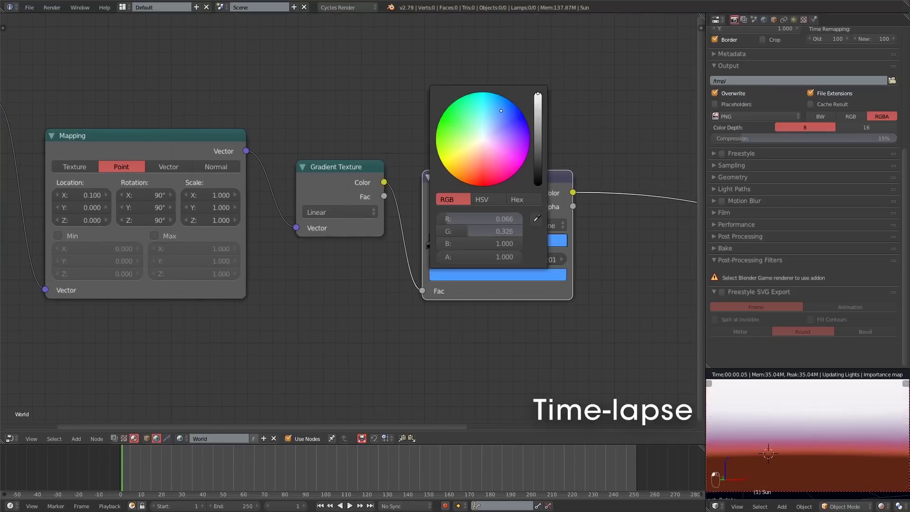
Add a stop near the far end of the ramp and color it deep blue, about R 0.022, G 0.036, B 0.757.
{"action": "left_click", "coordinate": [435, 226]}
{"action": "left_click_drag", "start_coordinate": [449, 245], "coordinate": [558, 245]}
{"action": "left_click", "coordinate": [530, 277]}
{"action": "left_click_drag", "start_coordinate": [501, 125], "coordinate": [515, 118]}
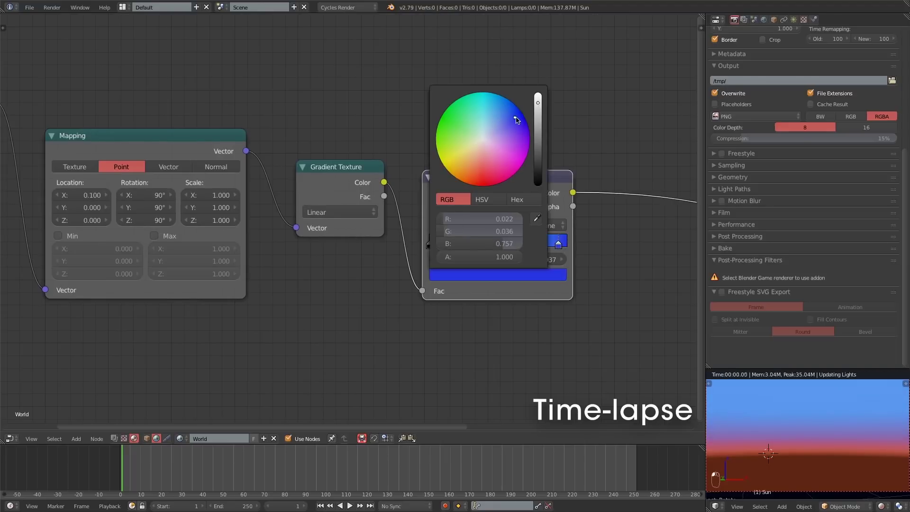
Raise the purple stop's brightness and move the light-blue stop to position 0.262.
{"action": "left_click", "coordinate": [456, 245]}
{"action": "left_click", "coordinate": [442, 242]}
{"action": "left_click", "coordinate": [457, 278]}
{"action": "left_click_drag", "start_coordinate": [539, 101], "coordinate": [538, 91]}
{"action": "scroll", "coordinate": [379, 359], "scroll_direction": "up", "scroll_amount": 4}
{"action": "left_click", "coordinate": [486, 198]}
{"action": "middle_click_drag", "start_coordinate": [500, 245], "coordinate": [501, 238]}
{"action": "scroll", "coordinate": [537, 232], "scroll_direction": "up", "scroll_amount": 1}
{"action": "left_click", "coordinate": [537, 232]}
{"action": "left_click_drag", "start_coordinate": [482, 192], "coordinate": [495, 192]}
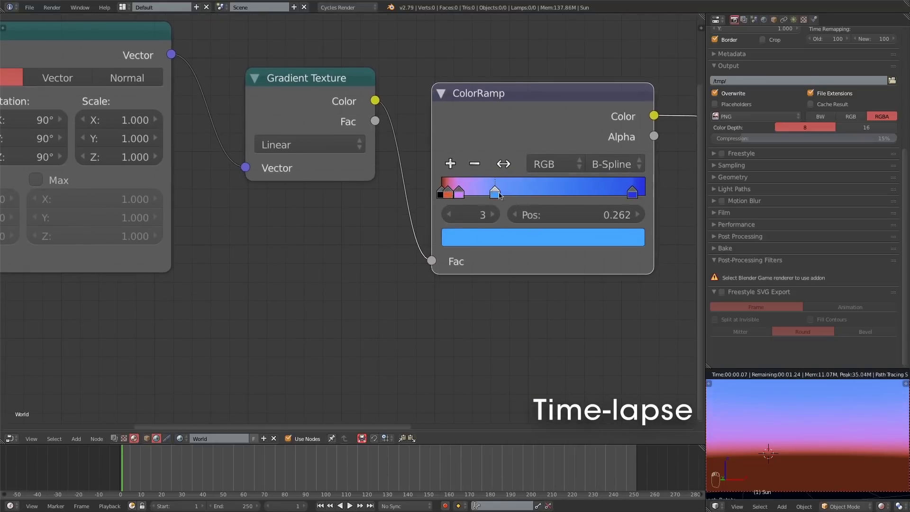
Bring the terrain layer back into the rendered preview and turn the transparent film background on.
{"action": "scroll", "coordinate": [495, 214], "scroll_direction": "down", "scroll_amount": 1}
{"action": "key", "text": "z"}
{"action": "key", "text": "z"}
{"action": "key", "text": "z"}
{"action": "key", "text": "z"}
{"action": "key", "text": "z"}
{"action": "key", "text": "KP_1"}
{"action": "key", "text": "shift+z"}
{"action": "key", "text": "Home"}
{"action": "left_click", "coordinate": [726, 214]}
{"action": "left_click", "coordinate": [715, 241]}
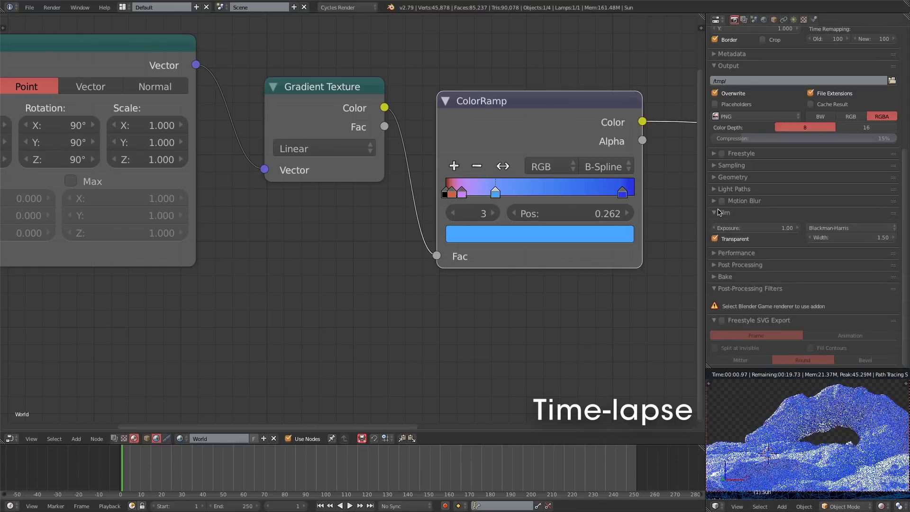
{"action": "left_click", "coordinate": [720, 214]}
Insert a Hue/Saturation node on the link after the ColorRamp node.
{"action": "scroll", "coordinate": [455, 246], "scroll_direction": "up", "scroll_amount": 1}
{"action": "middle_click_drag", "start_coordinate": [455, 245], "coordinate": [283, 232]}
{"action": "scroll", "coordinate": [283, 233], "scroll_direction": "up", "scroll_amount": 1}
{"action": "key", "text": "shift+a"}
{"action": "mouse_move", "coordinate": [512, 165]}
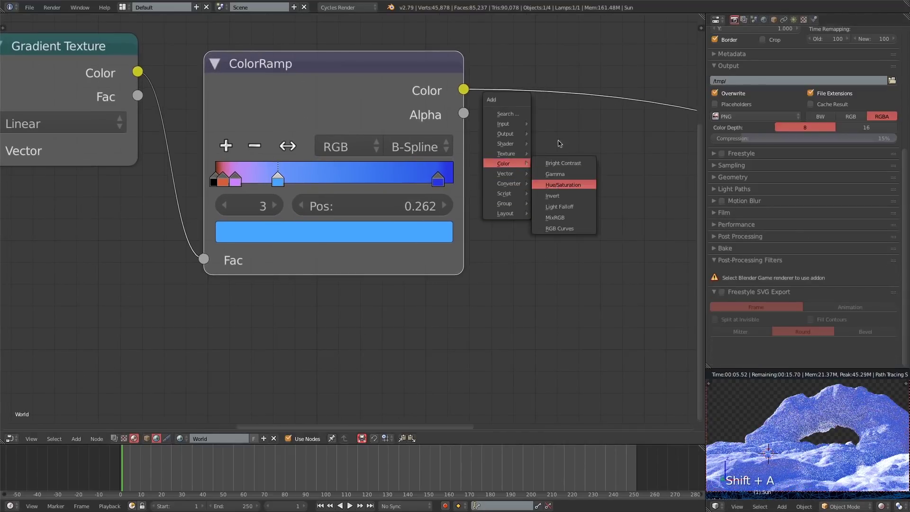
{"action": "left_click", "coordinate": [563, 184]}
{"action": "left_click", "coordinate": [630, 140]}
{"action": "key", "text": "Home"}
Set the Hue Saturation Value node to hue 0.45, saturation 0.9 and value 0.8.
{"action": "left_click", "coordinate": [428, 204]}
{"action": "left_click", "coordinate": [428, 204]}
{"action": "left_click", "coordinate": [428, 213]}
{"action": "left_click", "coordinate": [429, 213]}
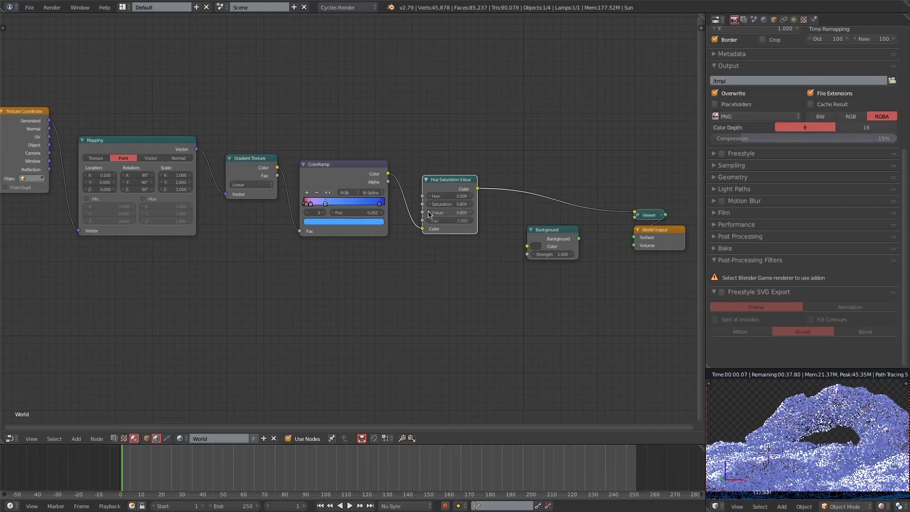
{"action": "left_click", "coordinate": [470, 205]}
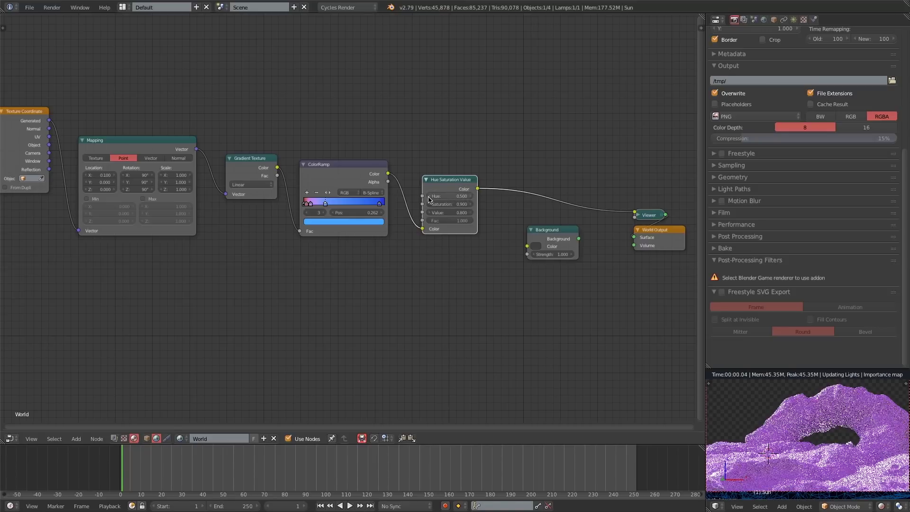
{"action": "left_click", "coordinate": [450, 196]}
{"action": "type", "text": "0.45"}
{"action": "key", "text": "Return"}
Switch the Node Editor to object materials, select the terrain plane and create a new material for it.
{"action": "left_click", "coordinate": [146, 438]}
{"action": "right_click", "coordinate": [864, 409]}
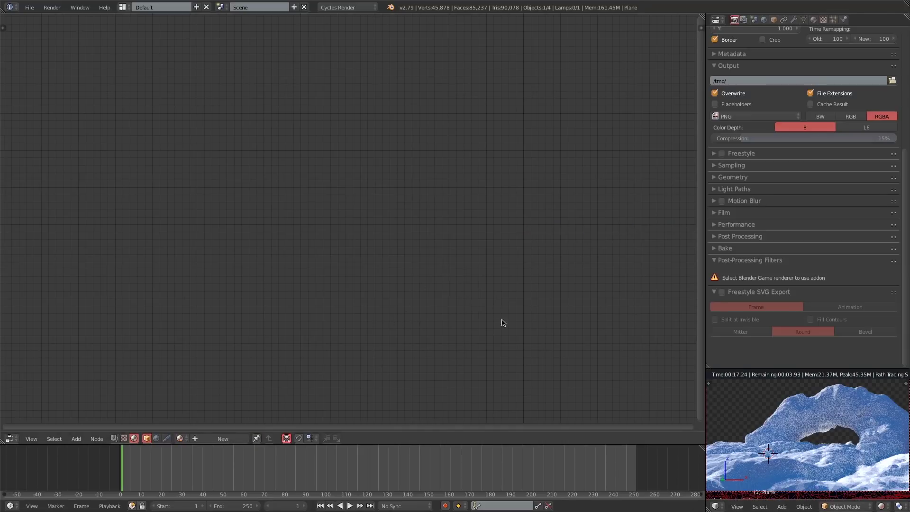
{"action": "left_click", "coordinate": [219, 439]}
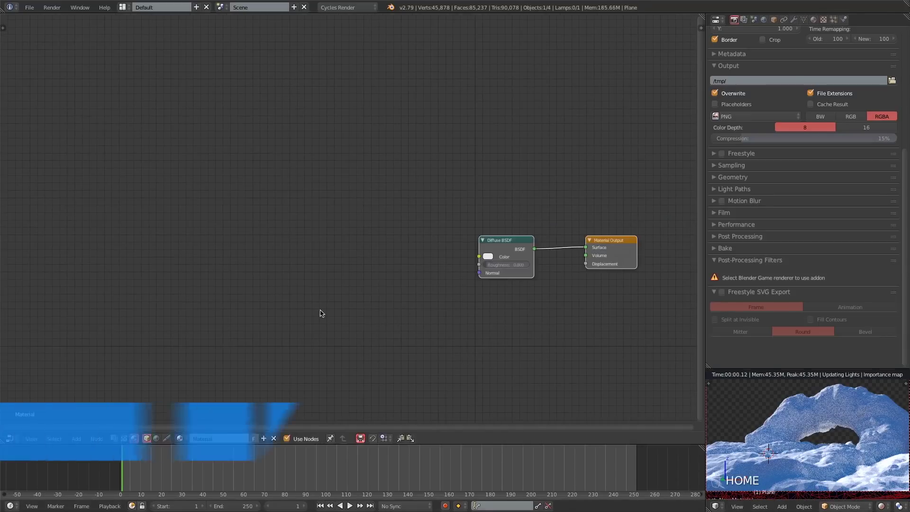
{"action": "key", "text": "Home"}
{"action": "key", "text": "Home"}
{"action": "key", "text": "a"}
{"action": "middle_click_drag", "start_coordinate": [306, 293], "coordinate": [561, 305]}
{"action": "scroll", "coordinate": [545, 346], "scroll_direction": "down", "scroll_amount": 4}
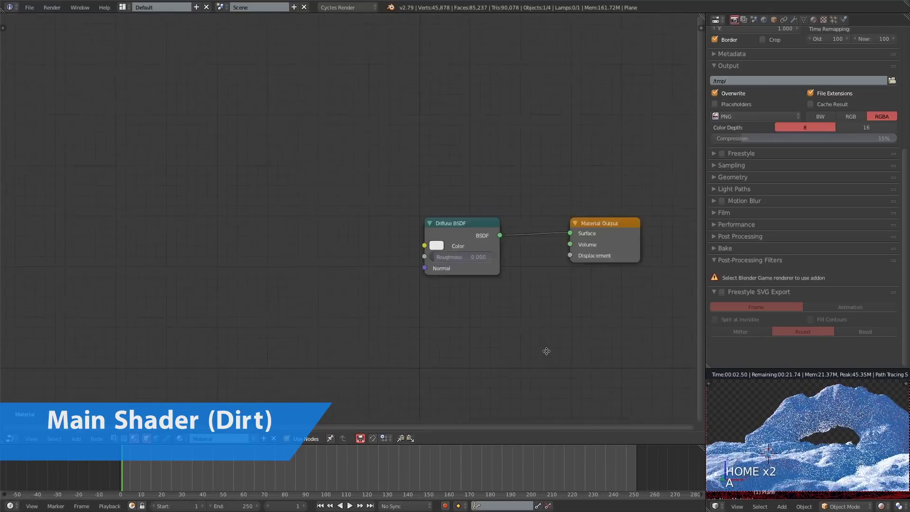
Add a Musgrave Texture node well ahead of the Diffuse BSDF and preview its output on the terrain.
{"action": "key", "text": "shift+a"}
{"action": "mouse_move", "coordinate": [350, 228]}
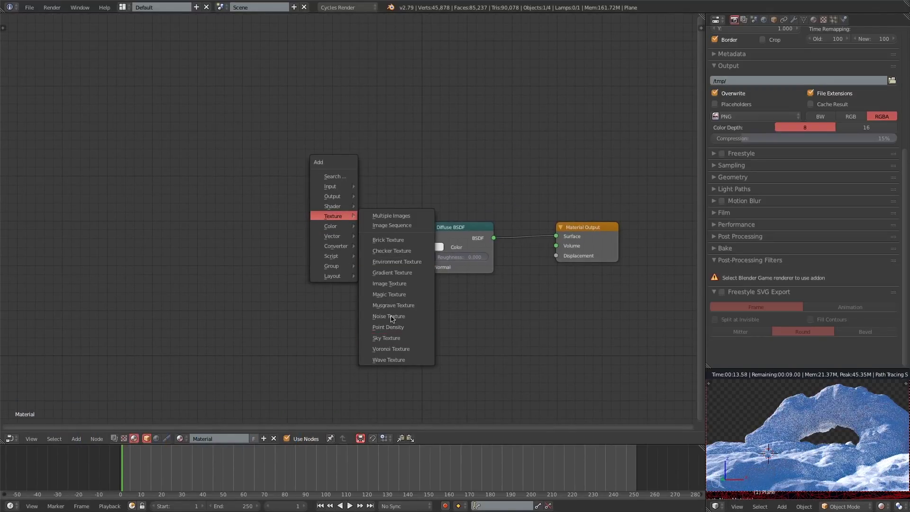
{"action": "left_click", "coordinate": [391, 309]}
{"action": "left_click", "coordinate": [183, 190]}
{"action": "middle_click_drag", "start_coordinate": [521, 256], "coordinate": [618, 262]}
{"action": "key", "text": "g"}
{"action": "left_click", "coordinate": [184, 217]}
{"action": "left_click", "coordinate": [230, 185], "text": "ctrl+shift"}
Set the Musgrave Texture to Multifractal with detail 16, dimension 0 and lacunarity 2.
{"action": "left_click", "coordinate": [228, 207]}
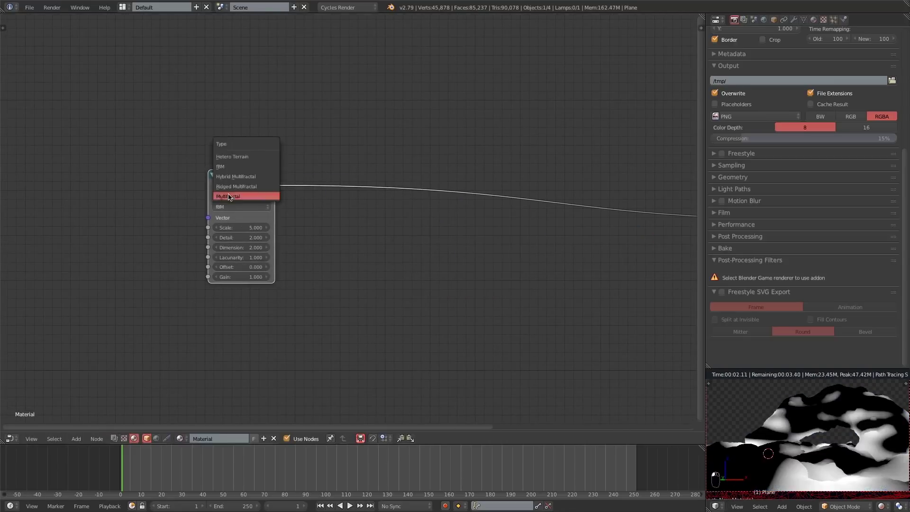
{"action": "left_click", "coordinate": [239, 198]}
{"action": "left_click_drag", "start_coordinate": [240, 238], "coordinate": [294, 238]}
{"action": "left_click_drag", "start_coordinate": [233, 250], "coordinate": [251, 250]}
{"action": "left_click", "coordinate": [234, 250]}
{"action": "type", "text": "0"}
{"action": "key", "text": "Return"}
{"action": "key", "text": "Return"}
Add a Texture Coordinate node and connect its Object output to the Musgrave Texture's Vector input.
{"action": "key", "text": "shift+a"}
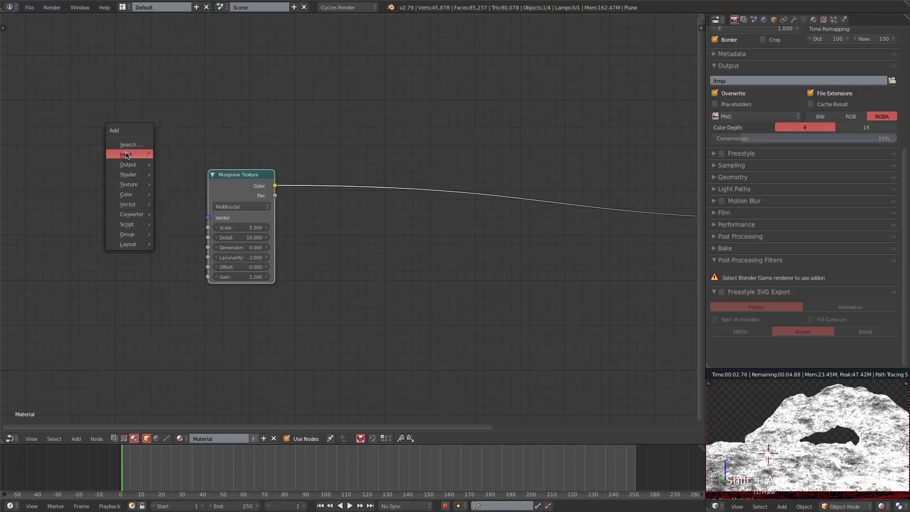
{"action": "mouse_move", "coordinate": [126, 155]}
{"action": "left_click", "coordinate": [194, 298]}
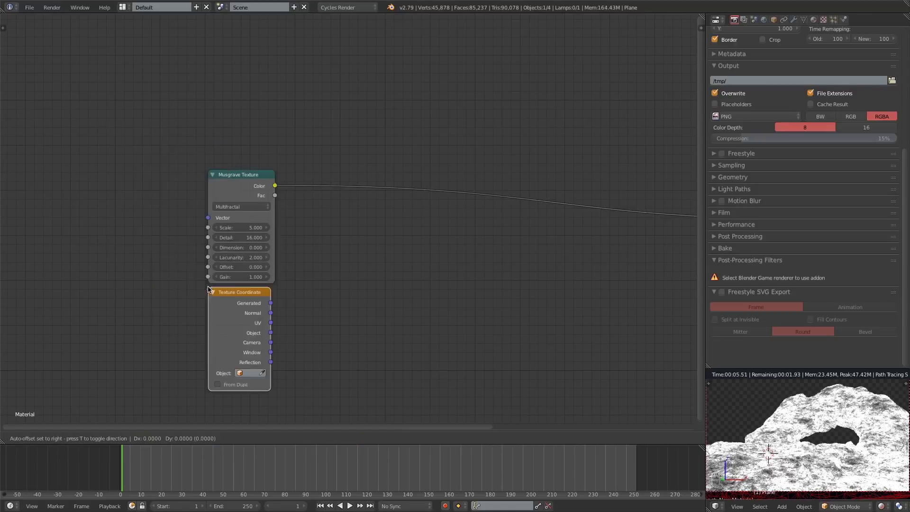
{"action": "left_click", "coordinate": [40, 140]}
{"action": "left_click_drag", "start_coordinate": [101, 151], "coordinate": [208, 218]}
{"action": "left_click_drag", "start_coordinate": [100, 180], "coordinate": [207, 219]}
{"action": "middle_click_drag", "start_coordinate": [208, 219], "coordinate": [287, 222]}
Set the Musgrave Texture's scale to 1 and its lacunarity to 2.5.
{"action": "key", "text": "Return"}
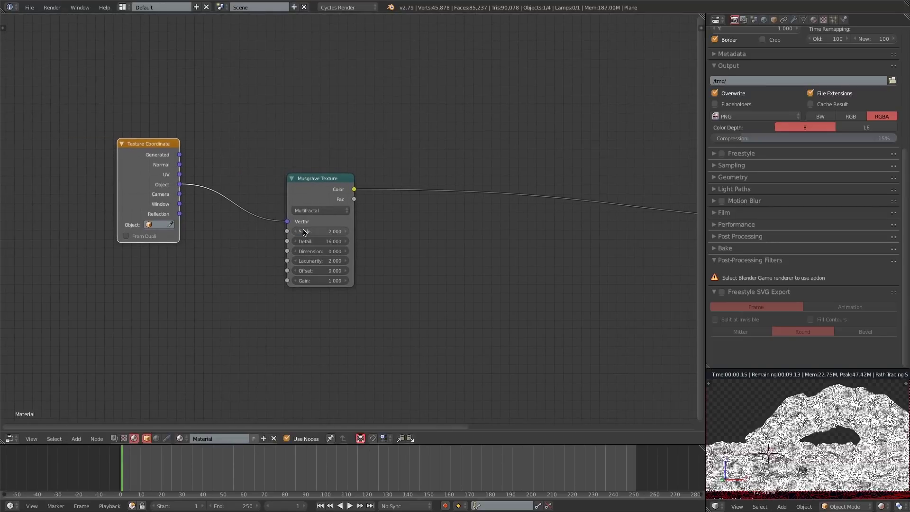
{"action": "scroll", "coordinate": [320, 259], "scroll_direction": "up", "scroll_amount": 2}
{"action": "scroll", "coordinate": [320, 260], "scroll_direction": "up", "scroll_amount": 1}
{"action": "left_click", "coordinate": [318, 264]}
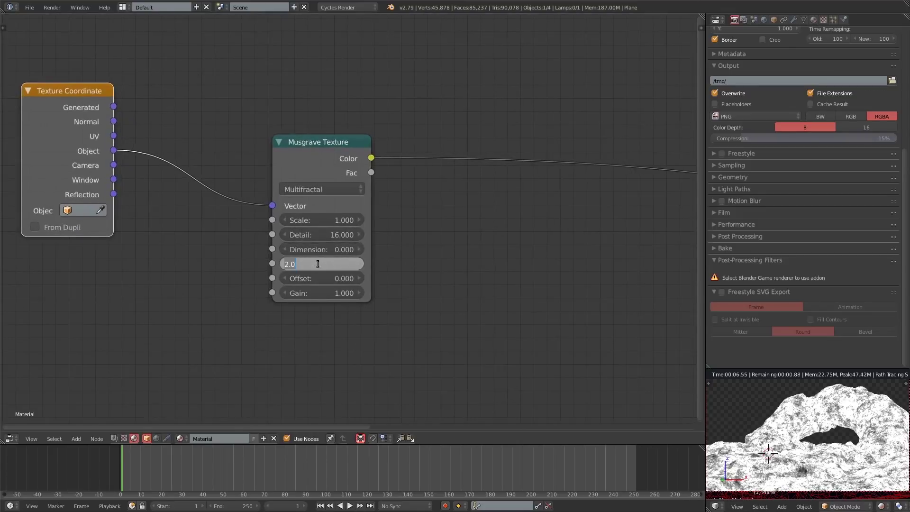
{"action": "type", "text": "2.5"}
{"action": "key", "text": "Return"}
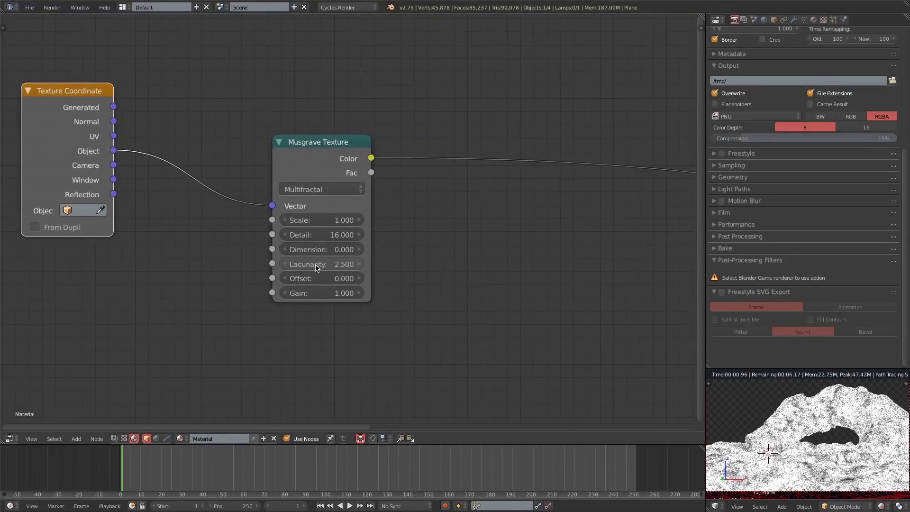
Set the Musgrave Texture's scale to 0.2 and its dimension to 0.1.
{"action": "left_click", "coordinate": [309, 220]}
{"action": "type", "text": ".3"}
{"action": "key", "text": "Return"}
{"action": "left_click", "coordinate": [359, 249]}
{"action": "left_click", "coordinate": [332, 222]}
{"action": "type", "text": ".2"}
{"action": "key", "text": "Return"}
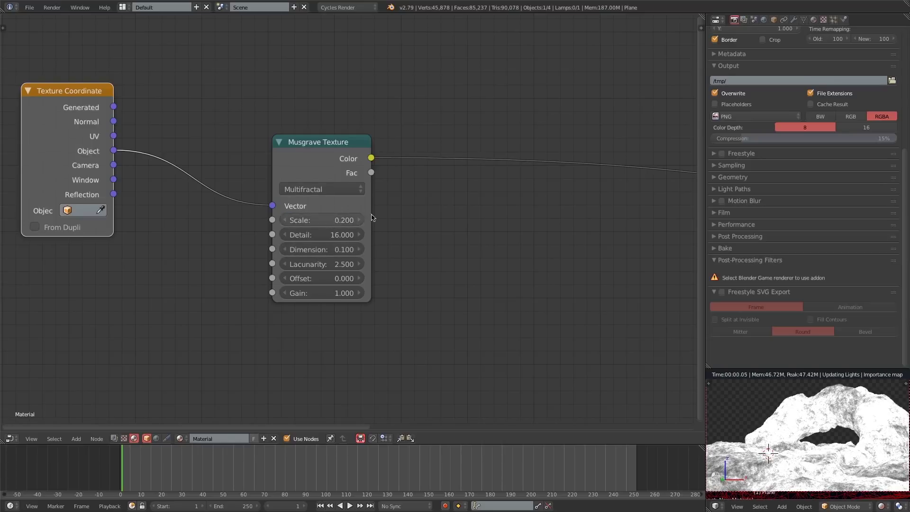
Add a ColorRamp node on the link right after the Musgrave Texture's Color output.
{"action": "key", "text": "shift+a"}
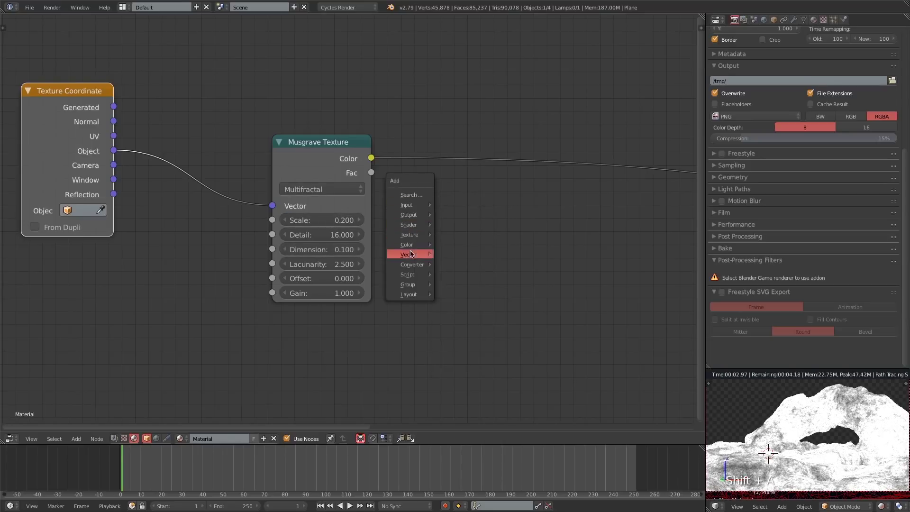
{"action": "mouse_move", "coordinate": [417, 265]}
{"action": "left_click", "coordinate": [456, 275]}
{"action": "left_click", "coordinate": [460, 164]}
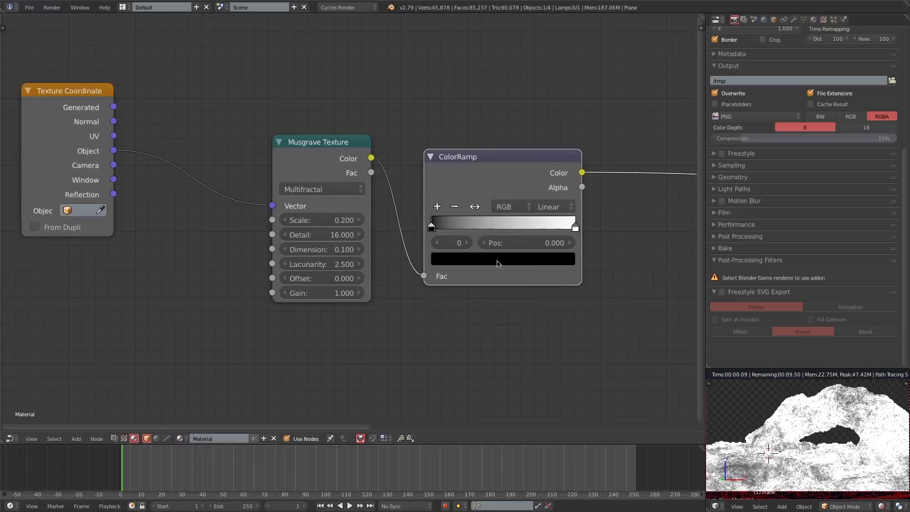
Recolour the ColorRamp's black stop to a dark brown of about R 0.175, G 0.085, B 0.053.
{"action": "scroll", "coordinate": [462, 165], "scroll_direction": "down", "scroll_amount": 1}
{"action": "left_click", "coordinate": [462, 261]}
{"action": "left_click", "coordinate": [541, 132]}
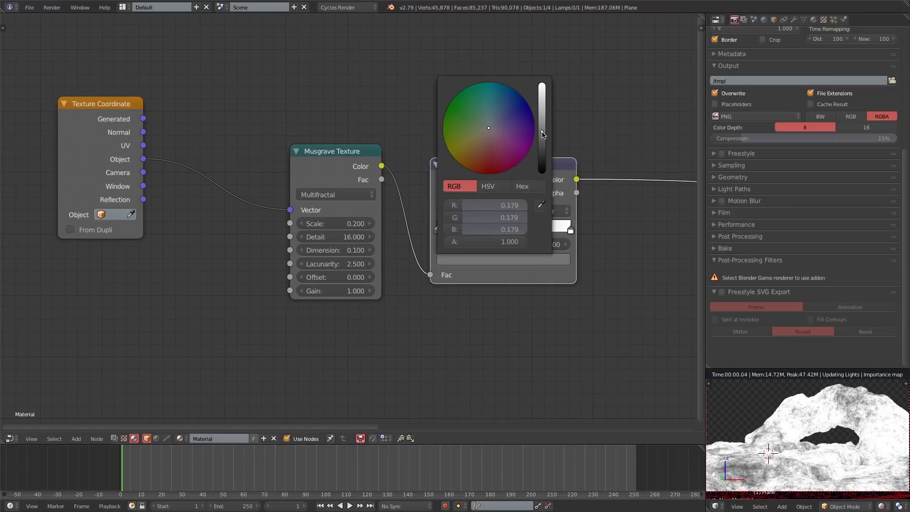
{"action": "left_click", "coordinate": [479, 160]}
{"action": "left_click", "coordinate": [483, 149]}
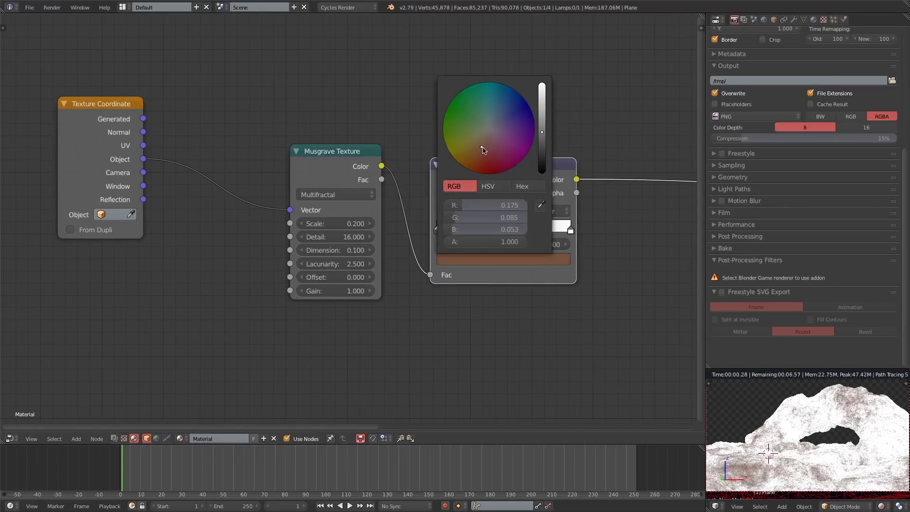
Recolour the ColorRamp's white end stop to a lighter brown of about R 0.221, G 0.133, B 0.094.
{"action": "left_click", "coordinate": [570, 229]}
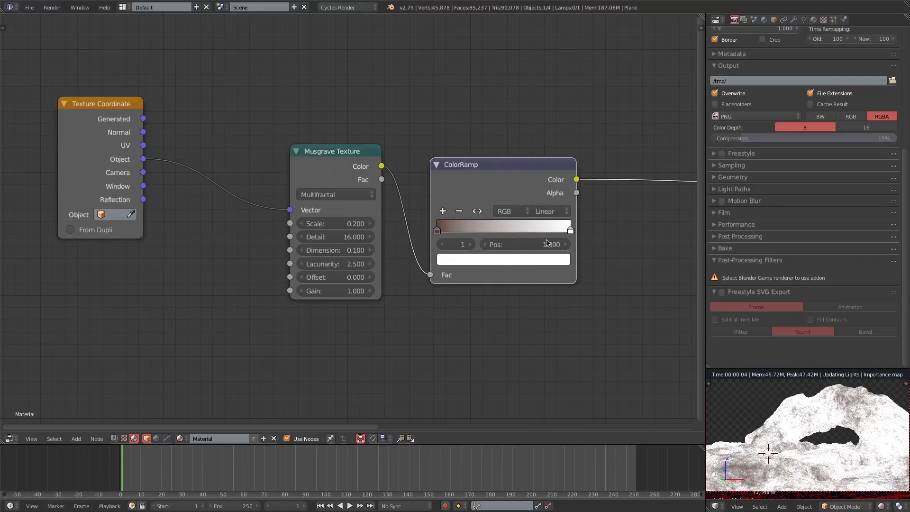
{"action": "left_click", "coordinate": [503, 260]}
{"action": "left_click", "coordinate": [482, 146]}
{"action": "left_click", "coordinate": [542, 128]}
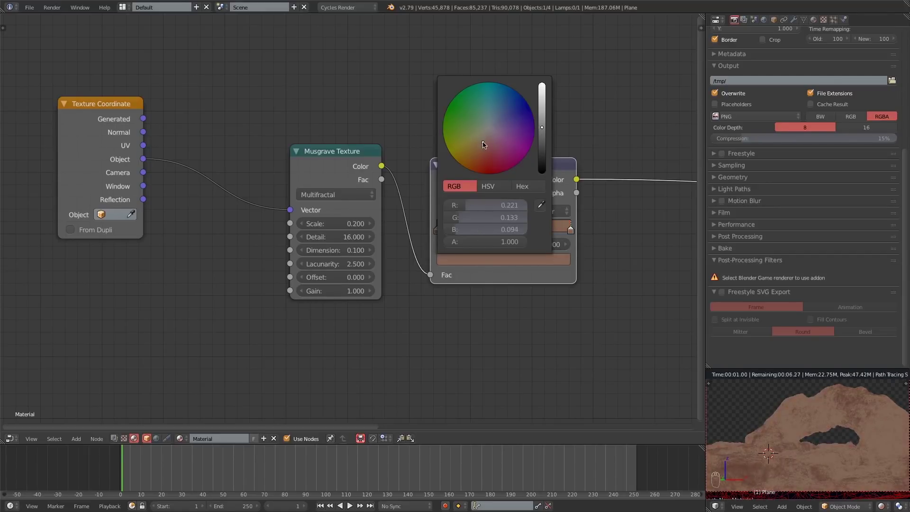
Set the ColorRamp's interpolation to B-Spline and move its dark stop to about 0.419.
{"action": "left_click", "coordinate": [469, 230]}
{"action": "left_click", "coordinate": [546, 212]}
{"action": "left_click", "coordinate": [566, 156]}
{"action": "left_click_drag", "start_coordinate": [465, 232], "coordinate": [497, 233]}
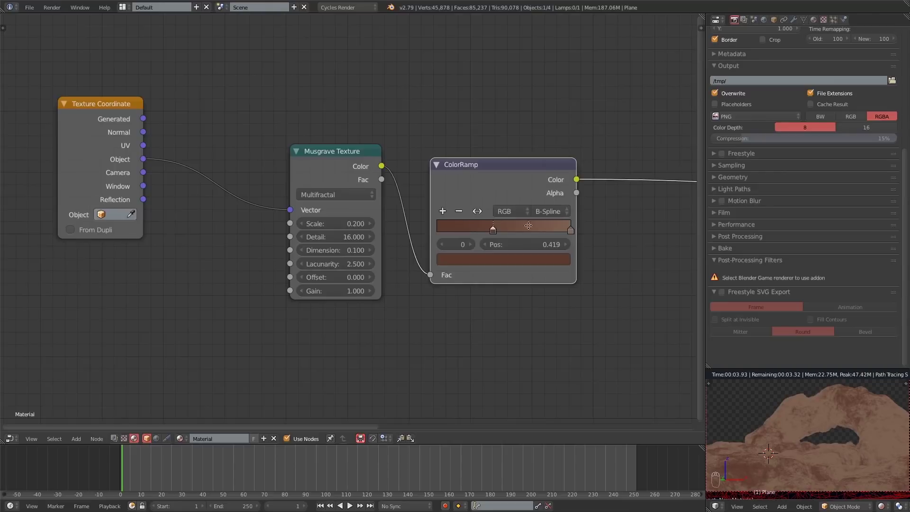
Darken the ramp's first stop to about R 0.105, G 0.052, B 0.039 and fine-tune the end stop's lighter brown.
{"action": "middle_click_drag", "start_coordinate": [529, 225], "coordinate": [213, 205]}
{"action": "scroll", "coordinate": [362, 218], "scroll_direction": "down", "scroll_amount": 1}
{"action": "left_click", "coordinate": [216, 238]}
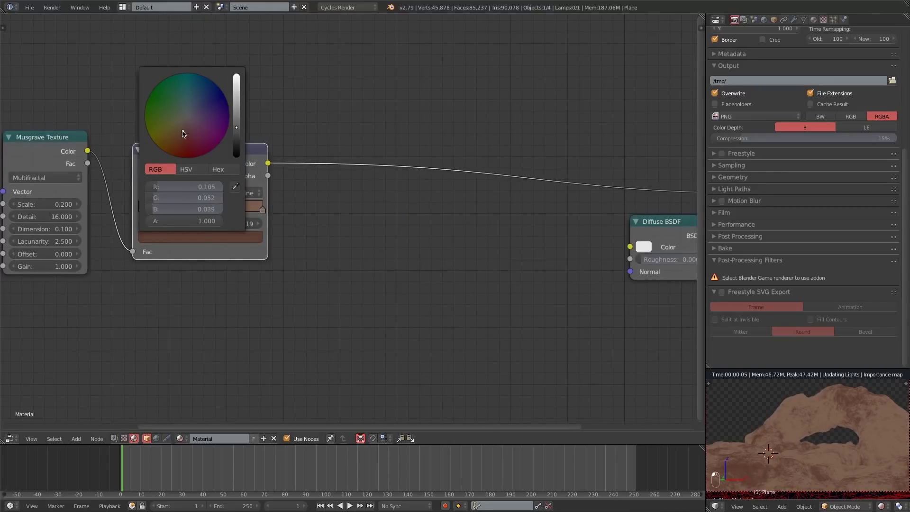
{"action": "left_click", "coordinate": [262, 210]}
{"action": "left_click", "coordinate": [241, 238]}
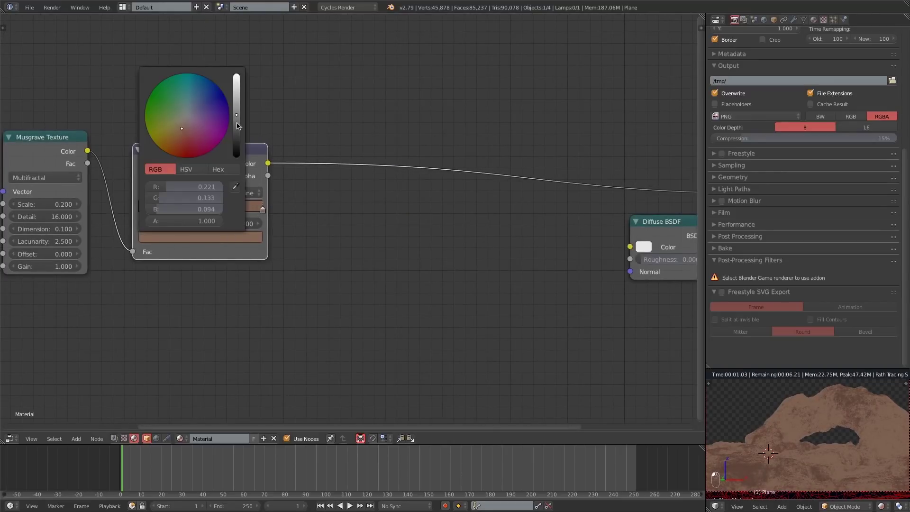
{"action": "left_click", "coordinate": [228, 238]}
Preview the Diffuse BSDF on the terrain and connect the ColorRamp's Color output to its Color input.
{"action": "middle_click_drag", "start_coordinate": [494, 249], "coordinate": [276, 203]}
{"action": "scroll", "coordinate": [276, 203], "scroll_direction": "down", "scroll_amount": 1}
{"action": "left_click", "coordinate": [443, 190], "text": "ctrl+shift"}
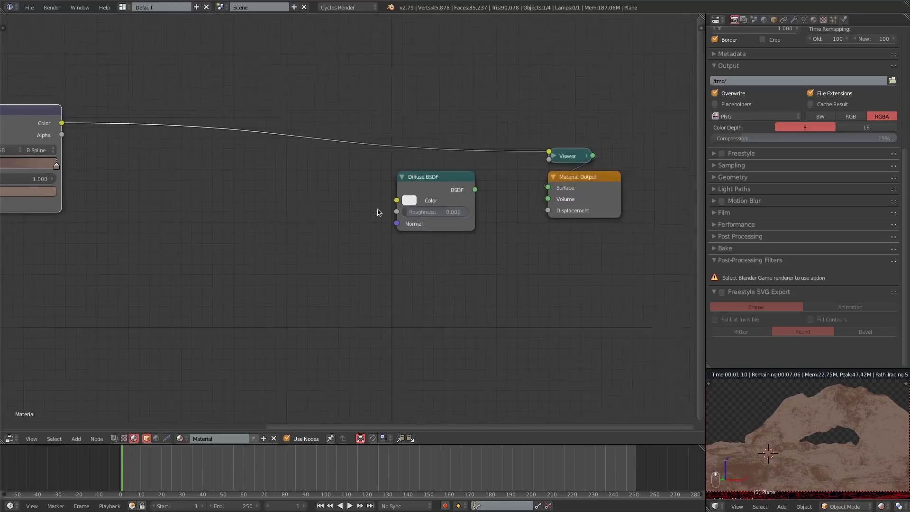
{"action": "left_click_drag", "start_coordinate": [64, 123], "coordinate": [398, 200]}
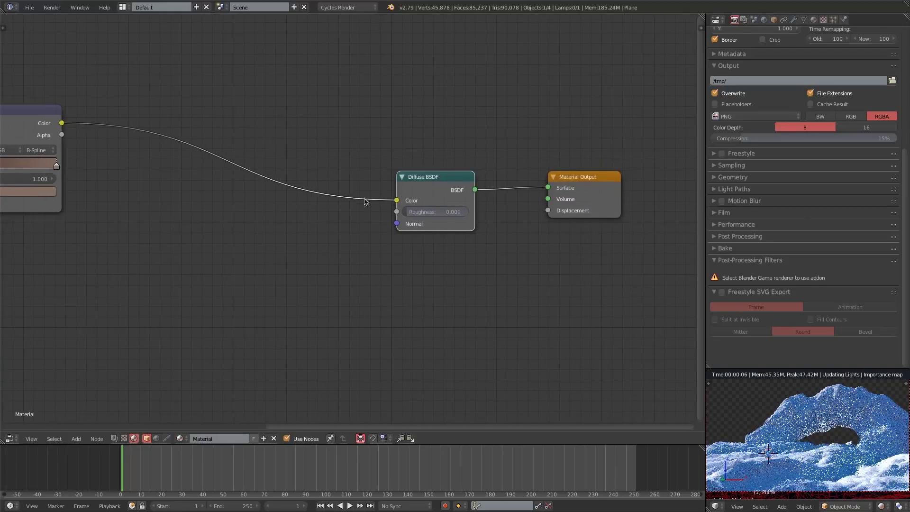
Preview the ColorRamp's output alone on the terrain and return to the Diffuse BSDF preview.
{"action": "scroll", "coordinate": [170, 194], "scroll_direction": "down", "scroll_amount": 1}
{"action": "middle_click_drag", "start_coordinate": [169, 194], "coordinate": [380, 232]}
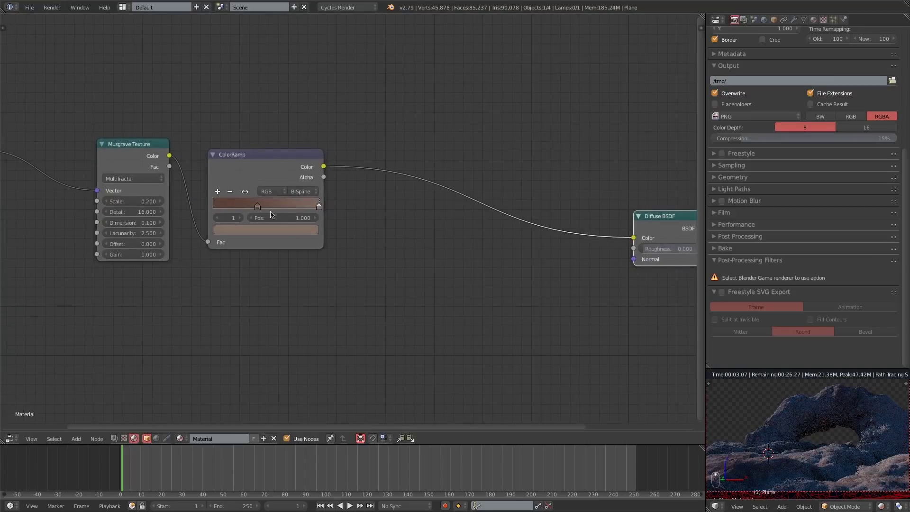
{"action": "left_click", "coordinate": [269, 177], "text": "ctrl+shift"}
{"action": "left_click", "coordinate": [674, 221], "text": "ctrl+shift"}
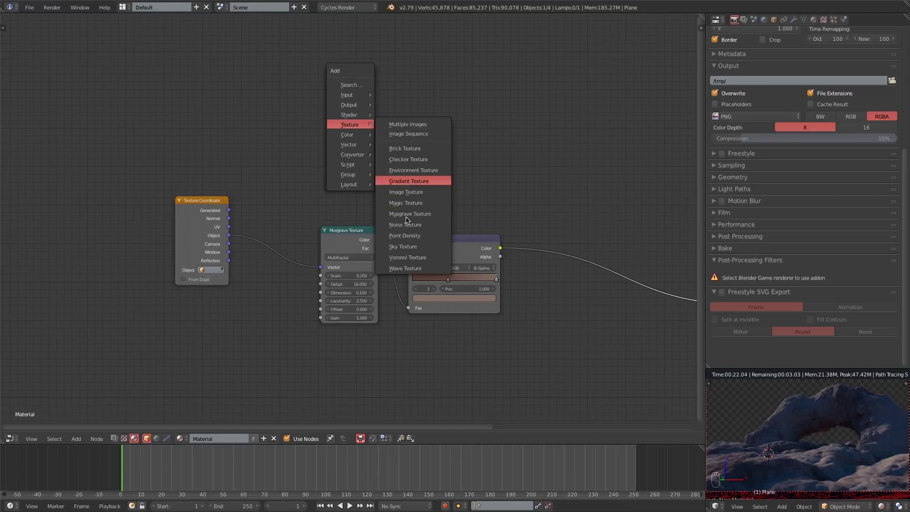
Add a Noise Texture with distortion 2 above the Musgrave Texture, driven by Object coordinates and feeding a new ColorRamp.
{"action": "left_click", "coordinate": [405, 224]}
{"action": "left_click", "coordinate": [339, 142]}
{"action": "key", "text": "shift+a"}
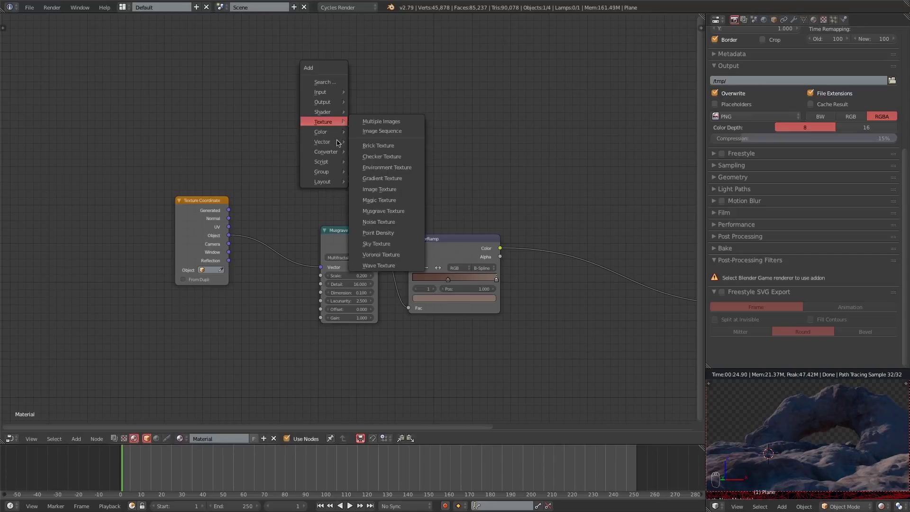
{"action": "left_click", "coordinate": [375, 163]}
{"action": "left_click", "coordinate": [390, 185]}
{"action": "left_click_drag", "start_coordinate": [376, 134], "coordinate": [397, 205]}
{"action": "left_click_drag", "start_coordinate": [352, 177], "coordinate": [370, 176]}
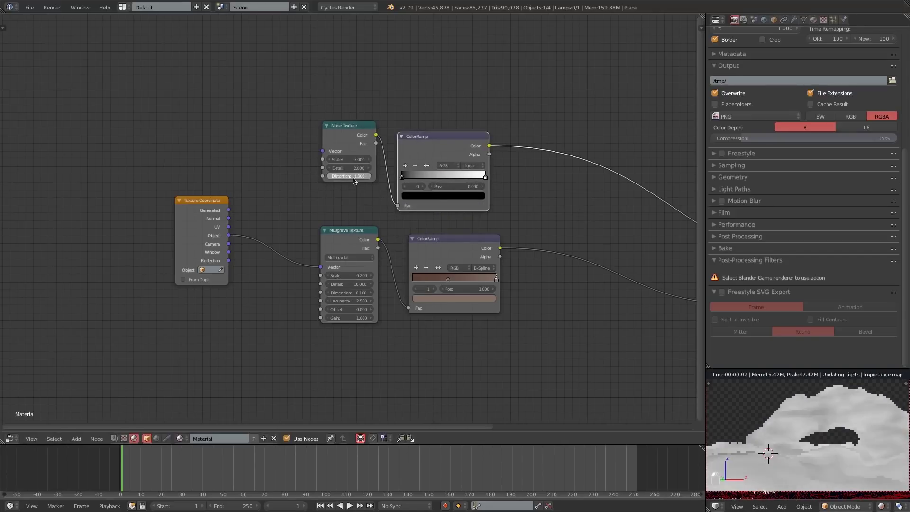
{"action": "left_click_drag", "start_coordinate": [229, 235], "coordinate": [322, 151]}
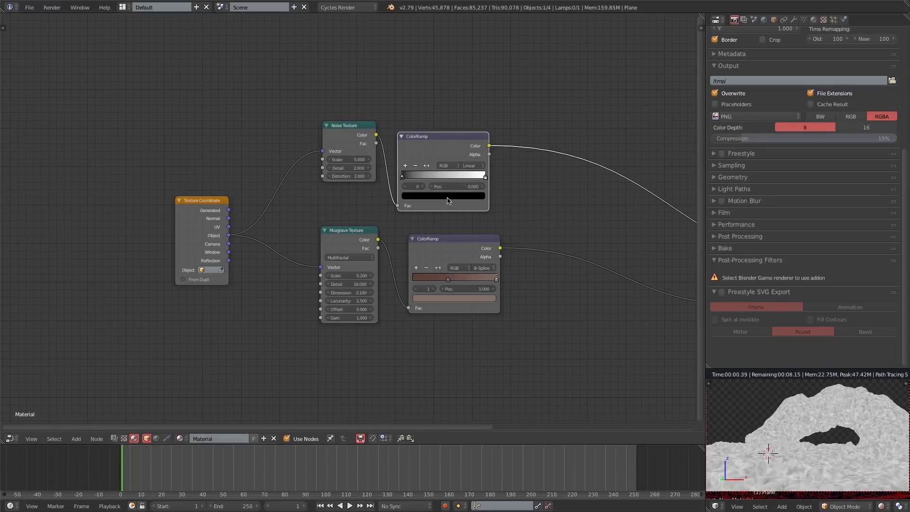
Move the noise ColorRamp's stops to about 0.367 and 0.703, and give the Noise Texture scale 0.8 and detail 15.7.
{"action": "left_click_drag", "start_coordinate": [405, 176], "coordinate": [459, 176]}
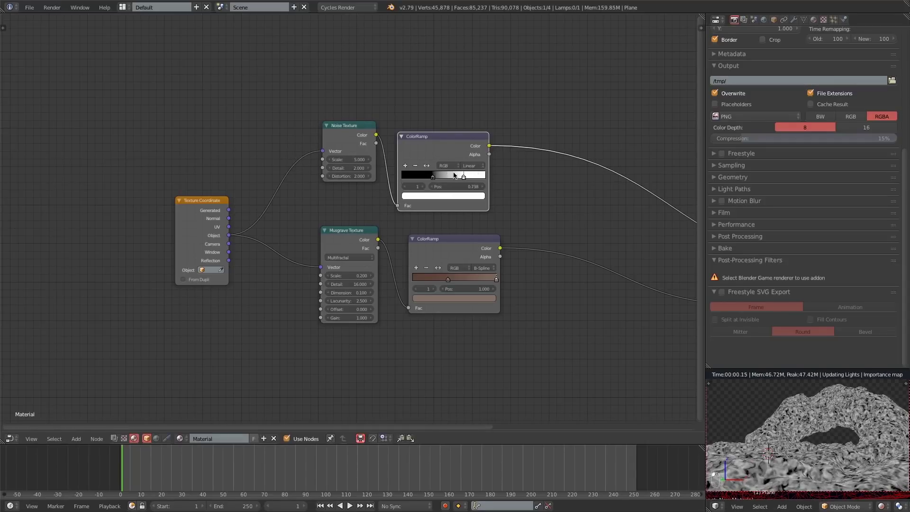
{"action": "left_click", "coordinate": [338, 160]}
{"action": "type", "text": "1"}
{"action": "key", "text": "Return"}
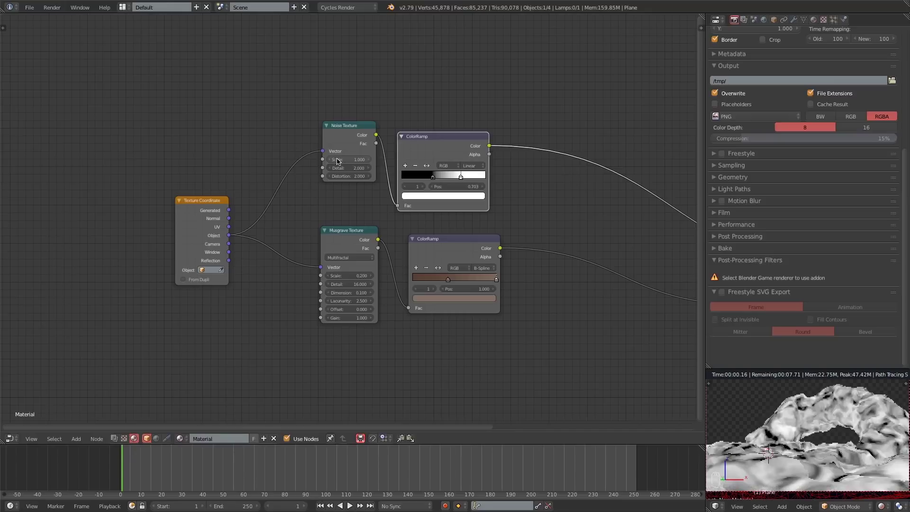
{"action": "left_click_drag", "start_coordinate": [345, 169], "coordinate": [441, 170]}
{"action": "middle_click_drag", "start_coordinate": [372, 170], "coordinate": [239, 135]}
{"action": "scroll", "coordinate": [239, 133], "scroll_direction": "up", "scroll_amount": 3}
{"action": "left_click", "coordinate": [213, 121]}
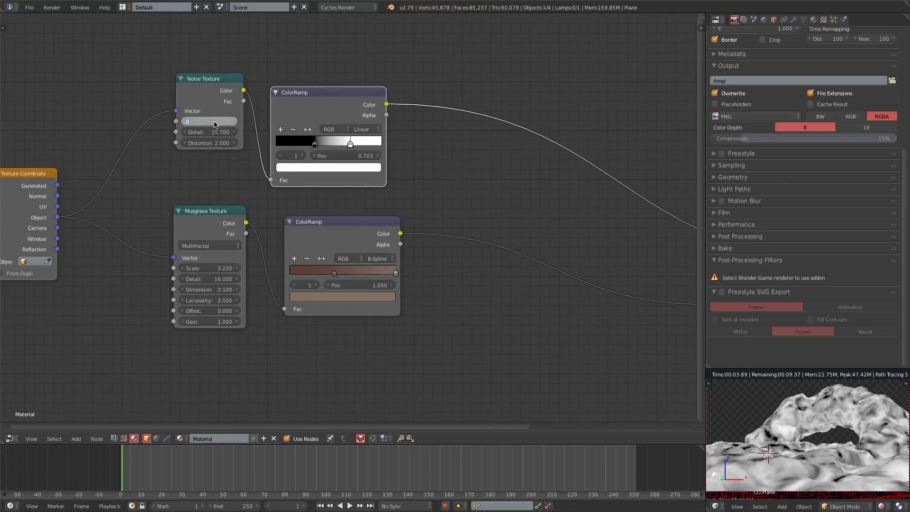
{"action": "type", "text": ".8"}
{"action": "key", "text": "Return"}
Add a MixRGB node combining the Musgrave ramp as Color1 with the noise ramp as Color2.
{"action": "key", "text": "shift+a"}
{"action": "mouse_move", "coordinate": [474, 180]}
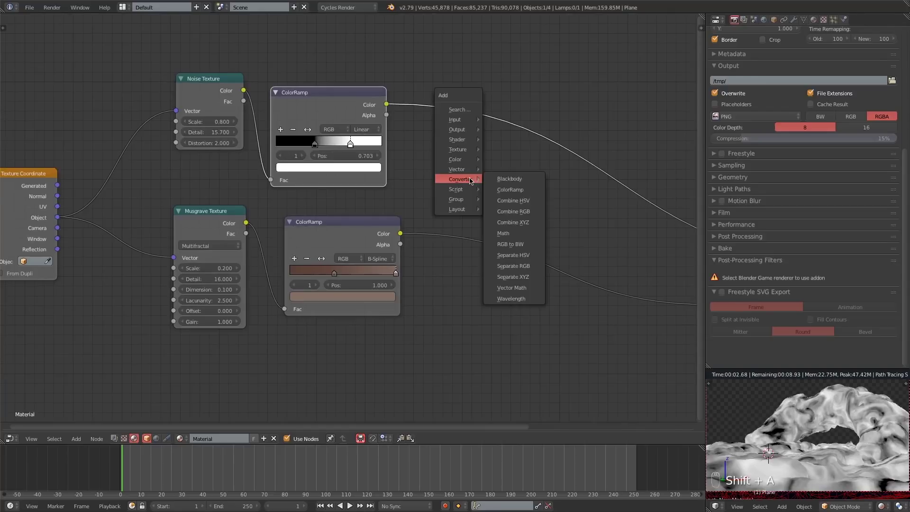
{"action": "mouse_move", "coordinate": [475, 160]}
{"action": "left_click", "coordinate": [496, 212]}
{"action": "left_click", "coordinate": [467, 192]}
{"action": "left_click_drag", "start_coordinate": [387, 104], "coordinate": [468, 265]}
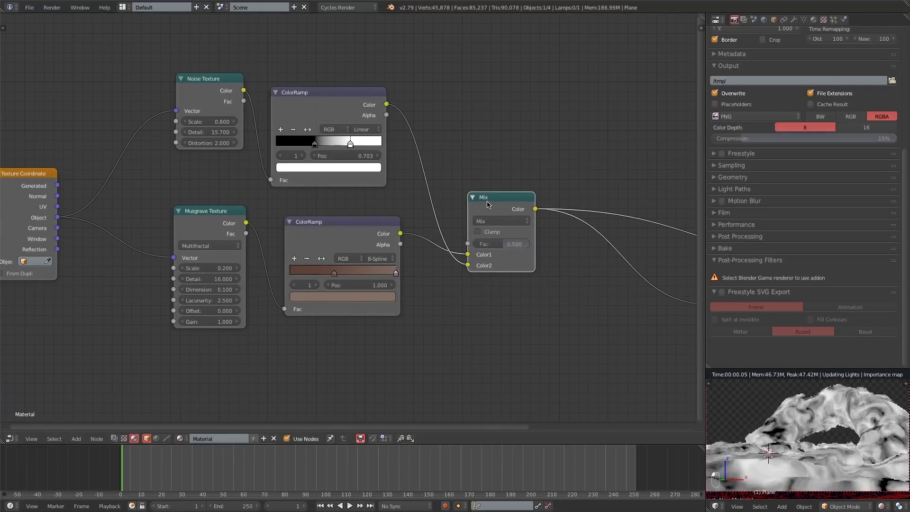
Set the mix node's blend mode to Multiply with a factor of about 0.808.
{"action": "left_click", "coordinate": [501, 221]}
{"action": "left_click", "coordinate": [498, 209]}
{"action": "left_click_drag", "start_coordinate": [510, 248], "coordinate": [515, 245]}
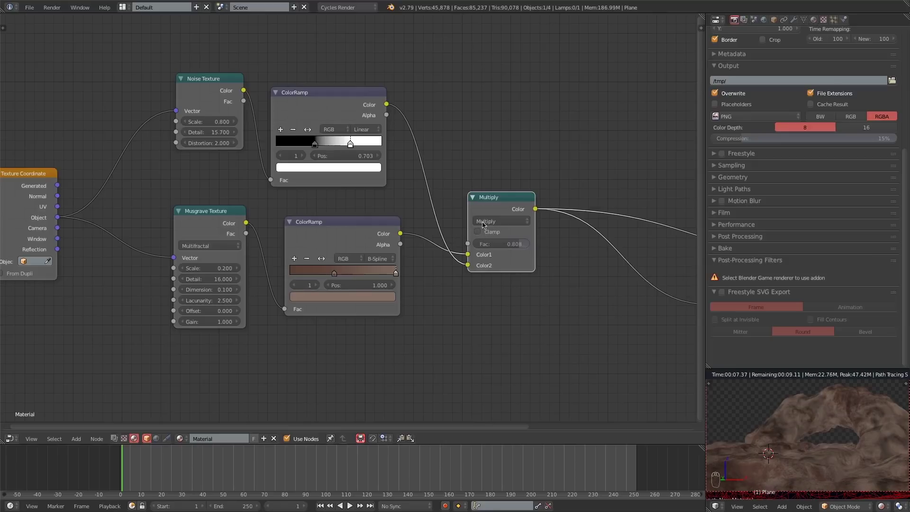
Recolour the noise ColorRamp's black stop to a dark saturated brown.
{"action": "left_click", "coordinate": [315, 143]}
{"action": "left_click", "coordinate": [358, 167]}
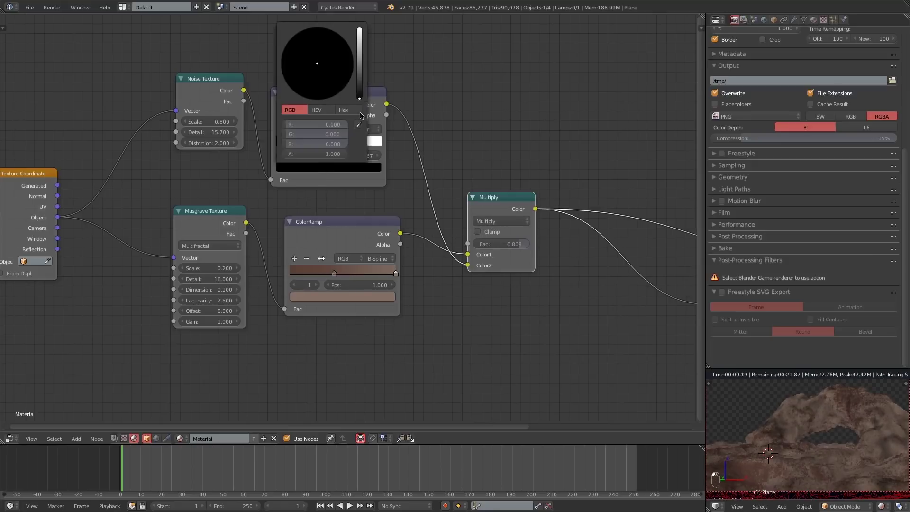
{"action": "left_click", "coordinate": [358, 87]}
{"action": "left_click_drag", "start_coordinate": [318, 69], "coordinate": [301, 96]}
{"action": "left_click", "coordinate": [360, 84]}
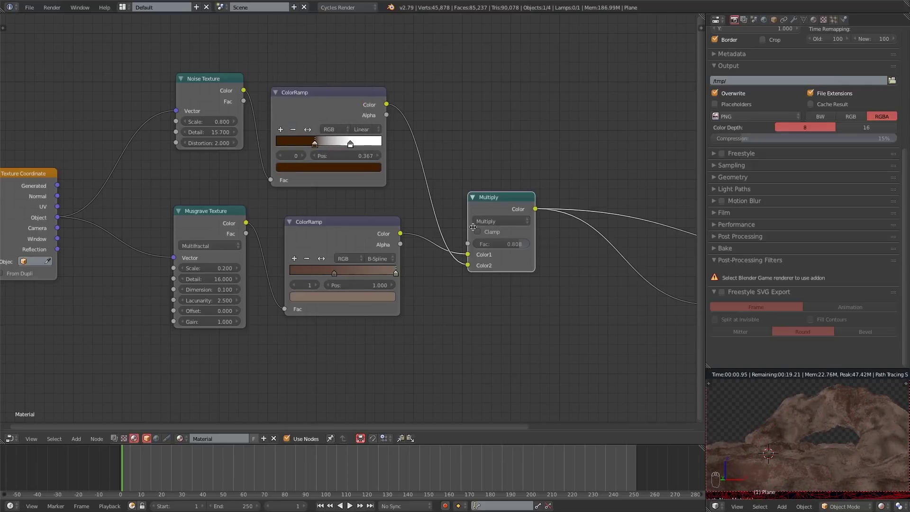
Switch the terrain preview from the Multiply node back to the Diffuse BSDF shader.
{"action": "key", "text": "Home"}
{"action": "scroll", "coordinate": [462, 220], "scroll_direction": "up", "scroll_amount": 1}
{"action": "left_click", "coordinate": [554, 234], "text": "ctrl+shift"}
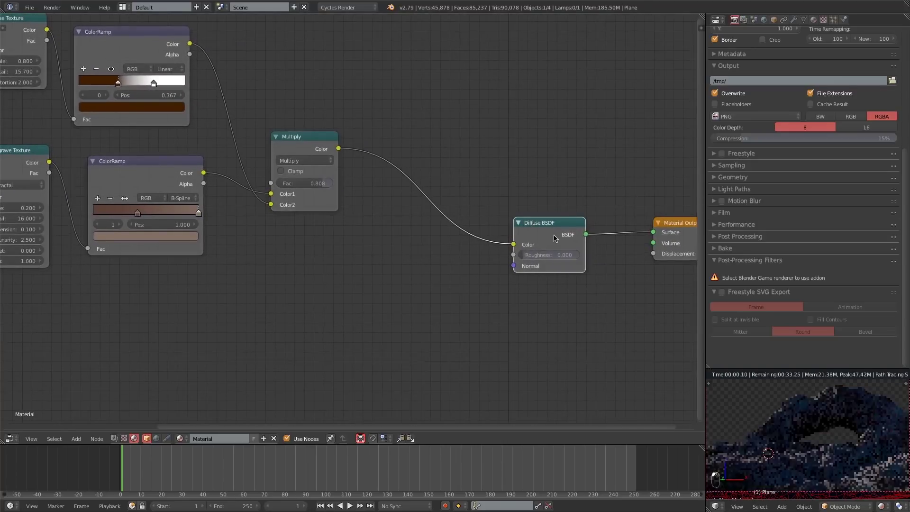
Move the noise ColorRamp's white stop to about 0.651.
{"action": "middle_click_drag", "start_coordinate": [464, 230], "coordinate": [529, 244]}
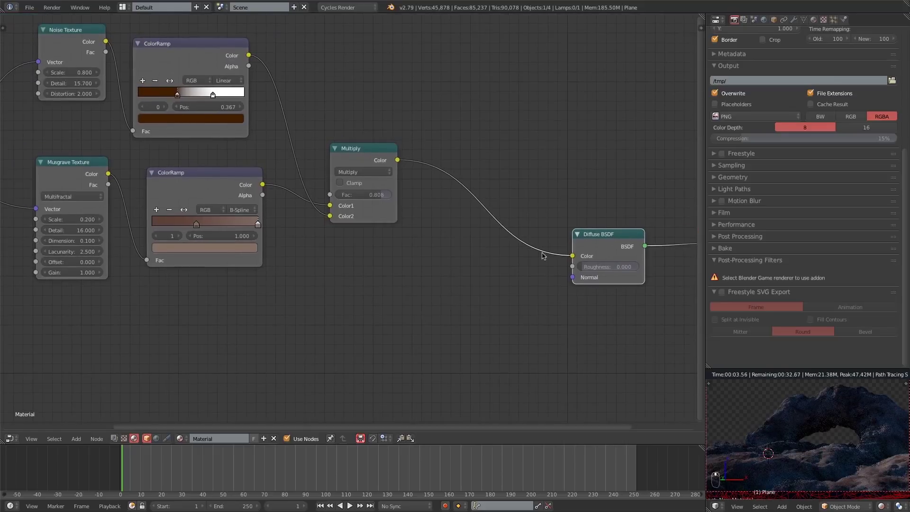
{"action": "middle_click_drag", "start_coordinate": [466, 229], "coordinate": [550, 237]}
{"action": "scroll", "coordinate": [550, 237], "scroll_direction": "up", "scroll_amount": 1}
{"action": "left_click_drag", "start_coordinate": [275, 91], "coordinate": [269, 91]}
{"action": "left_click", "coordinate": [296, 118]}
{"action": "left_click", "coordinate": [301, 134]}
Recolour the Musgrave ColorRamp's first stop to a more reddish brown and lighten its end stop's brown.
{"action": "left_click", "coordinate": [257, 231]}
{"action": "left_click", "coordinate": [275, 257]}
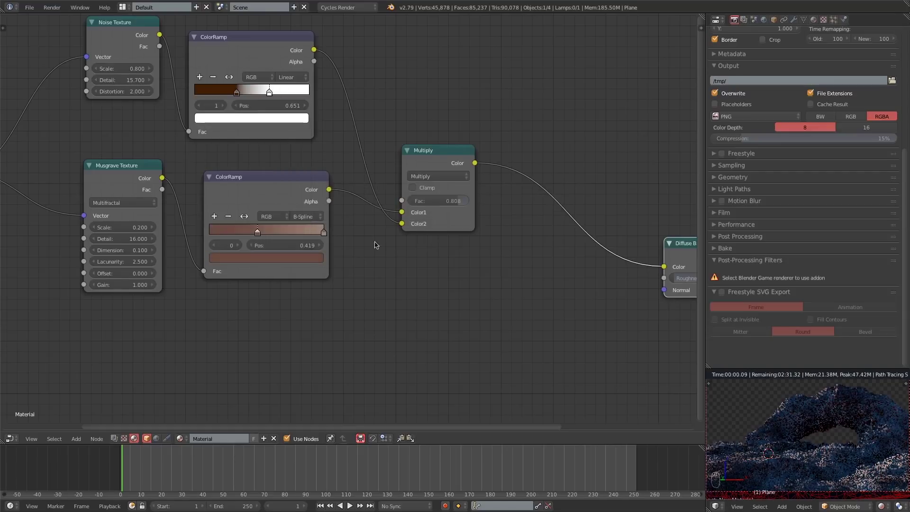
{"action": "left_click", "coordinate": [271, 259]}
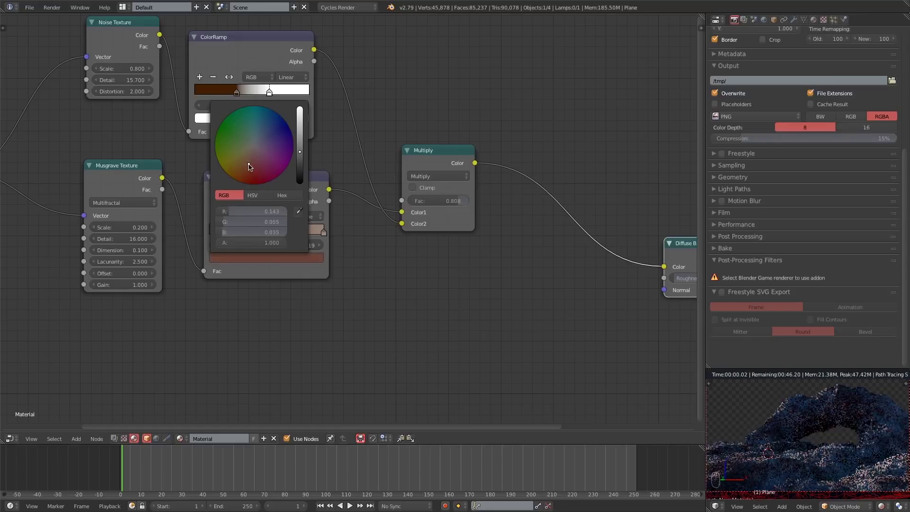
{"action": "left_click", "coordinate": [323, 233]}
{"action": "left_click", "coordinate": [293, 258]}
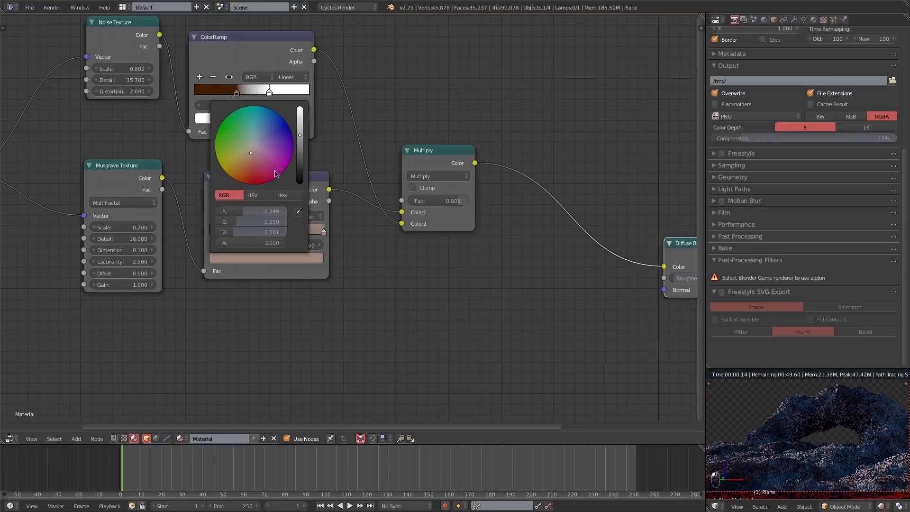
Add a Wave Texture below the Musgrave Texture, preview it on the terrain and feed it the Object coordinates.
{"action": "scroll", "coordinate": [251, 162], "scroll_direction": "down", "scroll_amount": 3}
{"action": "key", "text": "shift+a"}
{"action": "mouse_move", "coordinate": [251, 205]}
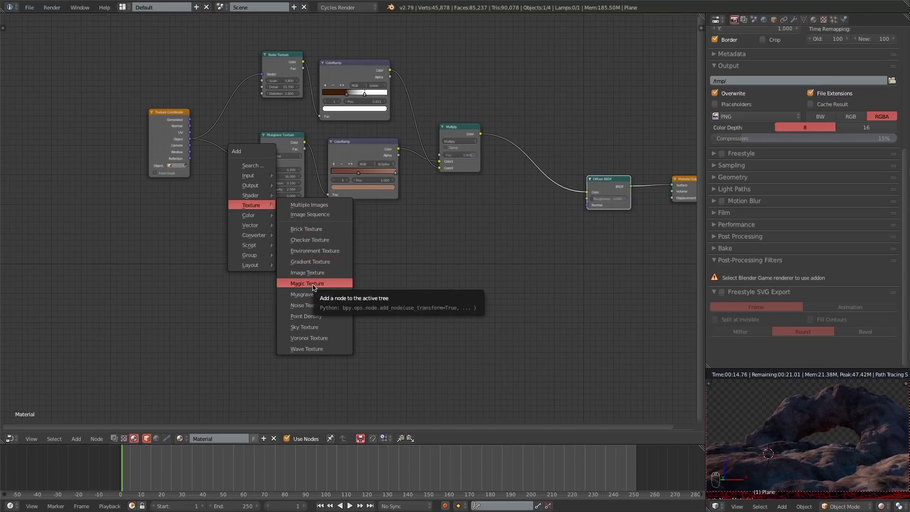
{"action": "left_click", "coordinate": [307, 349]}
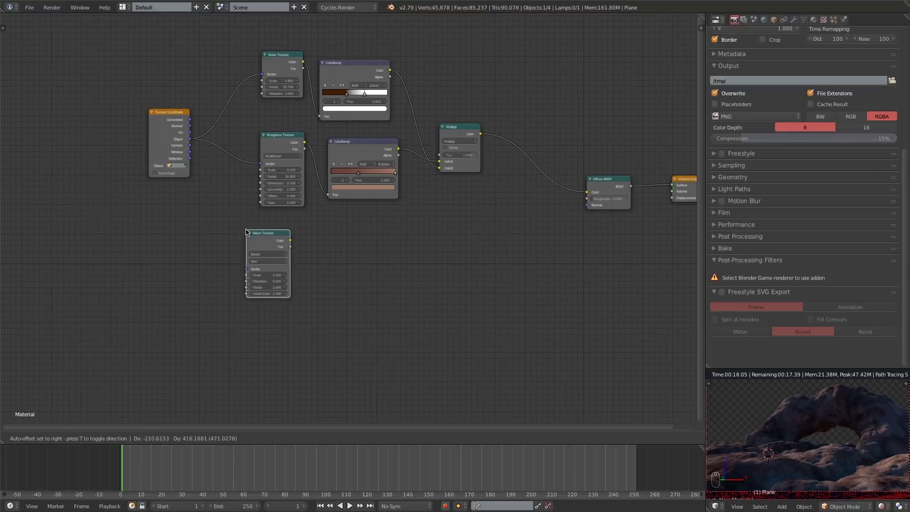
{"action": "left_click", "coordinate": [265, 236], "text": "ctrl+shift"}
{"action": "scroll", "coordinate": [252, 258], "scroll_direction": "up", "scroll_amount": 5}
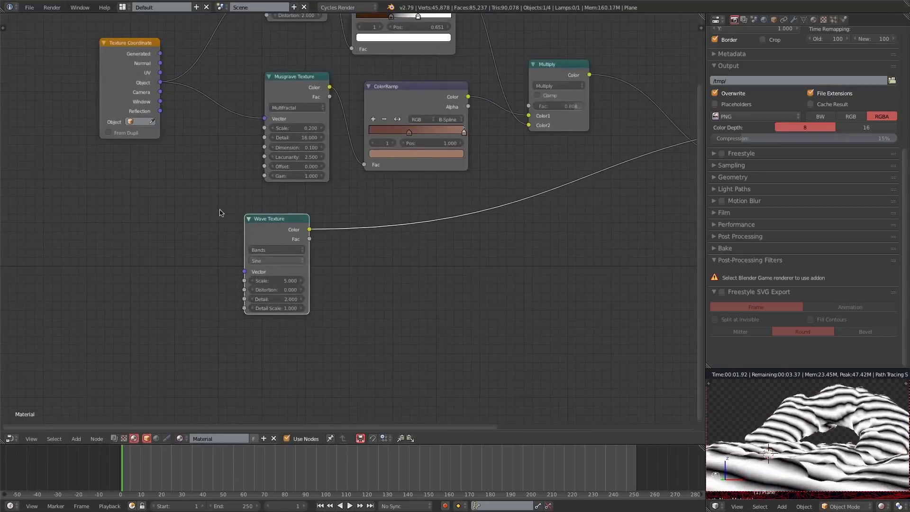
{"action": "left_click_drag", "start_coordinate": [161, 82], "coordinate": [245, 272]}
Set the Wave Texture to Rings with a Saw profile and a scale of 0.1.
{"action": "left_click", "coordinate": [268, 249]}
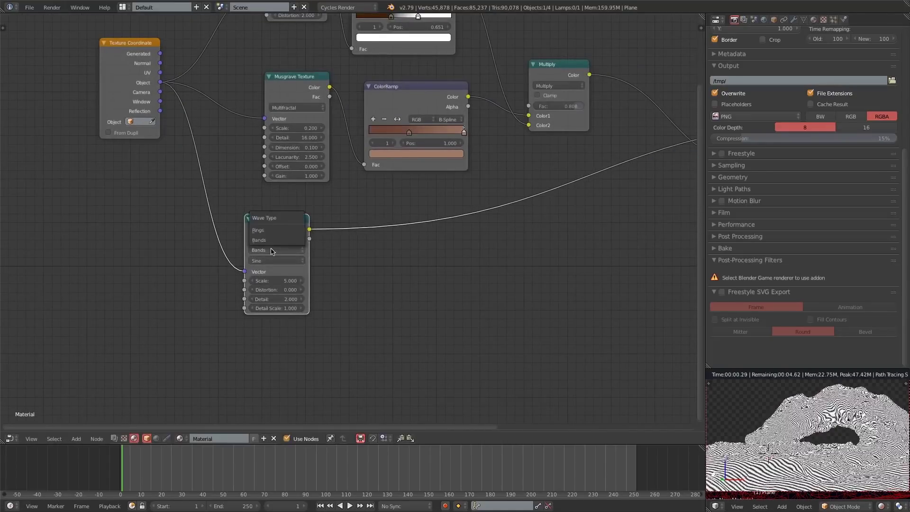
{"action": "left_click", "coordinate": [267, 231]}
{"action": "left_click", "coordinate": [272, 260]}
{"action": "left_click", "coordinate": [267, 240]}
{"action": "left_click", "coordinate": [270, 281]}
{"action": "type", "text": ".1"}
{"action": "key", "text": "Return"}
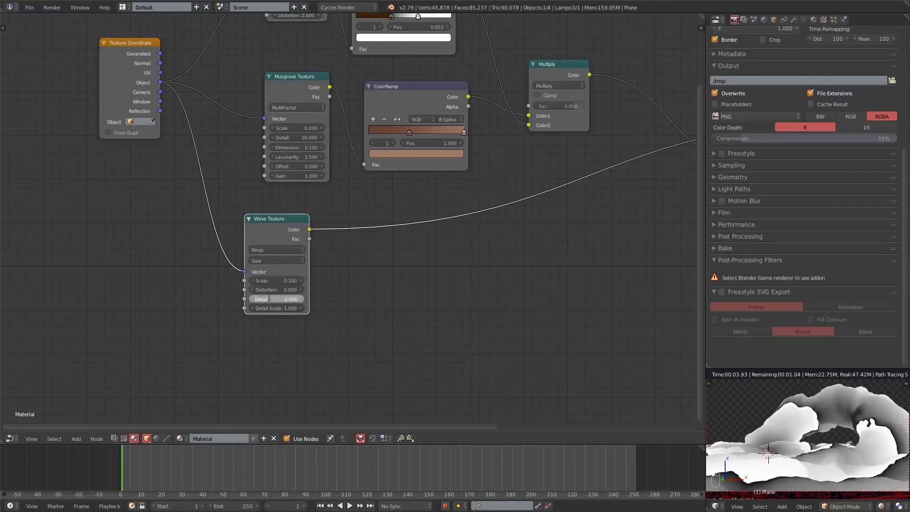
Set the Wave Texture's scale to 0.3, distortion to 12.7, detail to 8 and detail scale to 3.
{"action": "key", "text": "Return"}
{"action": "type", "text": "3"}
{"action": "key", "text": "Return"}
{"action": "left_click_drag", "start_coordinate": [277, 290], "coordinate": [308, 302]}
{"action": "left_click", "coordinate": [274, 279]}
{"action": "type", "text": ".2"}
{"action": "key", "text": "Return"}
{"action": "left_click", "coordinate": [272, 282]}
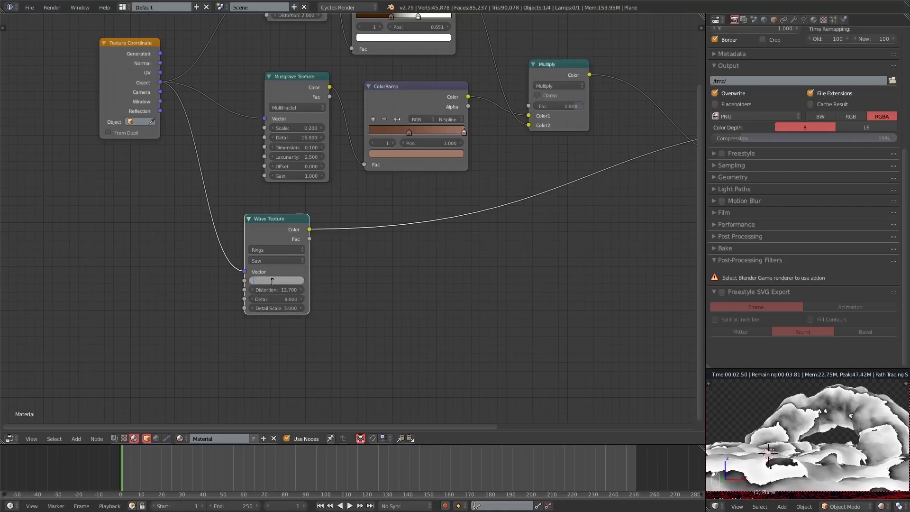
{"action": "type", "text": "0.3"}
{"action": "key", "text": "Return"}
Insert a MixRGB node between the Multiply node and the Diffuse BSDF.
{"action": "key", "text": "Home"}
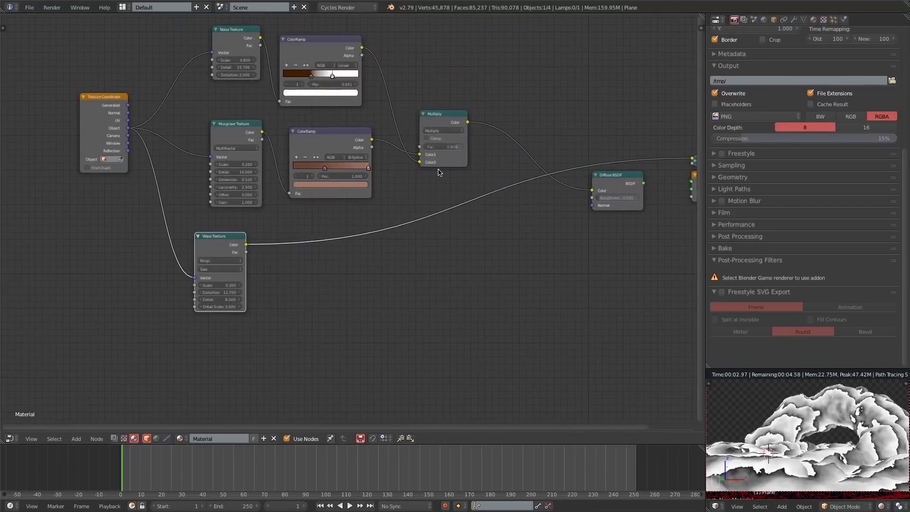
{"action": "key", "text": "shift+a"}
{"action": "mouse_move", "coordinate": [424, 182]}
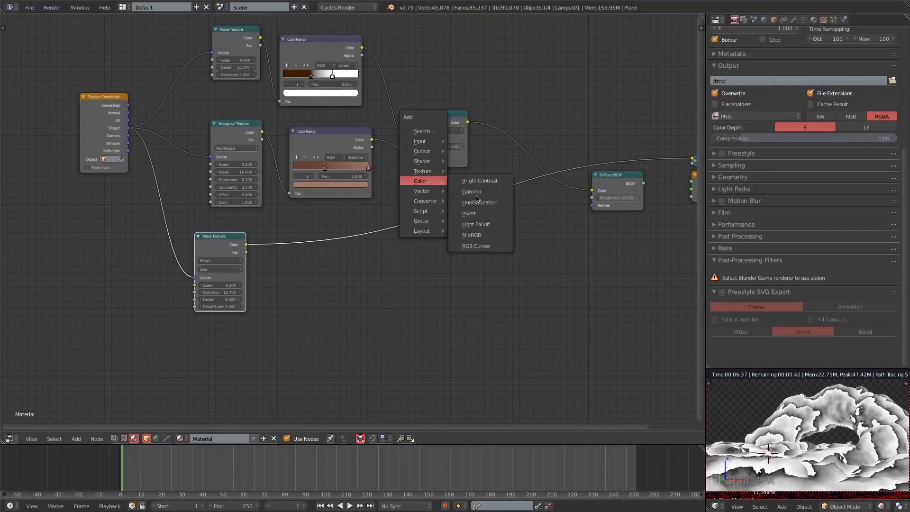
{"action": "left_click", "coordinate": [472, 235]}
{"action": "left_click", "coordinate": [516, 138]}
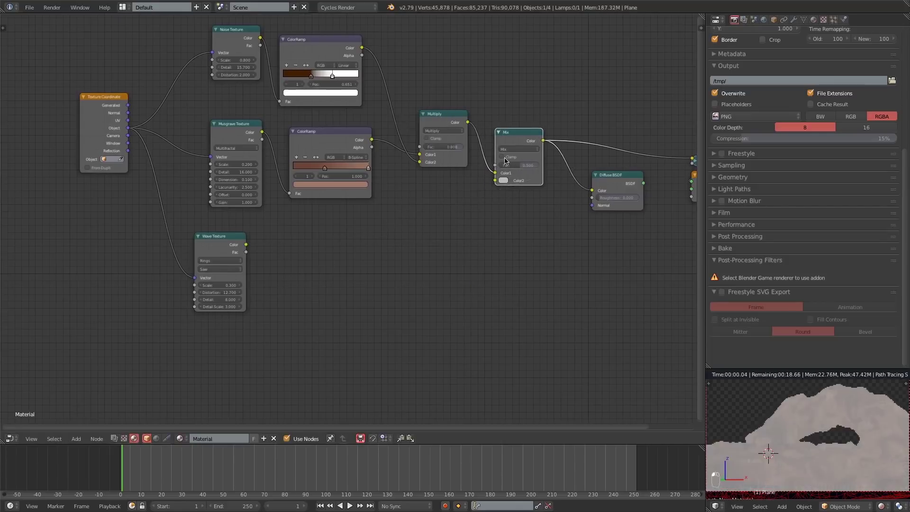
Connect the Wave Texture's colour to the new mix node's Color2 and set its blend mode to Overlay.
{"action": "left_click", "coordinate": [510, 150]}
{"action": "left_click", "coordinate": [511, 173]}
{"action": "left_click_drag", "start_coordinate": [246, 245], "coordinate": [495, 180]}
{"action": "left_click", "coordinate": [517, 149]}
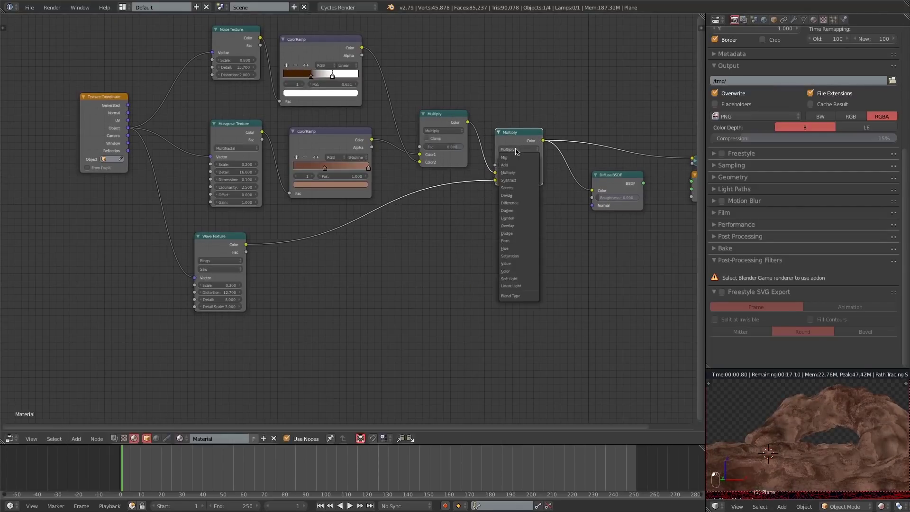
{"action": "left_click", "coordinate": [512, 226]}
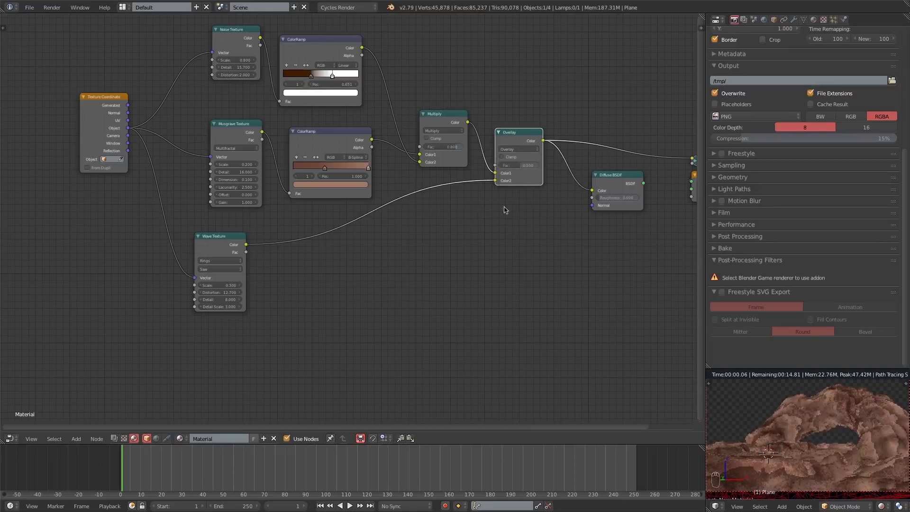
Insert a ColorRamp between the Wave Texture and the Overlay node.
{"action": "scroll", "coordinate": [544, 222], "scroll_direction": "up", "scroll_amount": 1}
{"action": "key", "text": "shift+a"}
{"action": "mouse_move", "coordinate": [295, 206]}
{"action": "mouse_move", "coordinate": [284, 226]}
{"action": "left_click", "coordinate": [334, 236]}
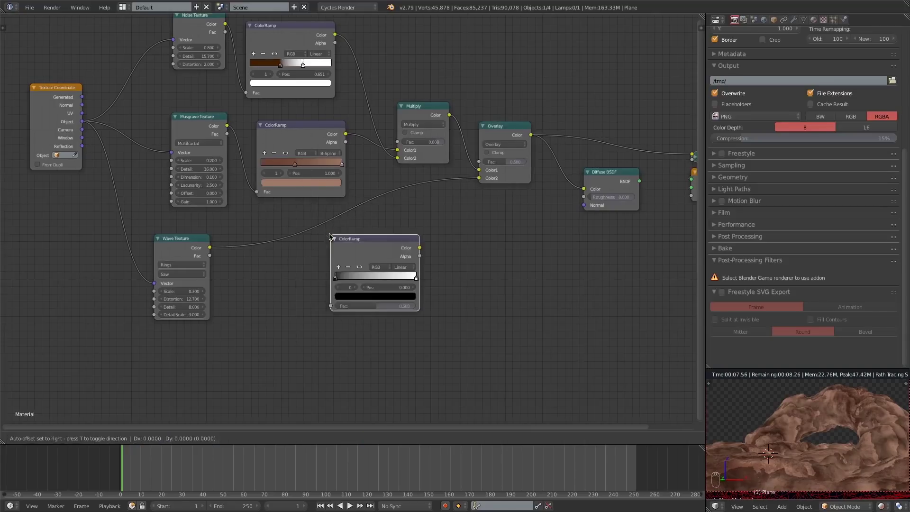
{"action": "left_click", "coordinate": [258, 212]}
Recolour the wave ColorRamp's black stop to dark brown and its white stop to a light peach.
{"action": "left_click", "coordinate": [293, 271]}
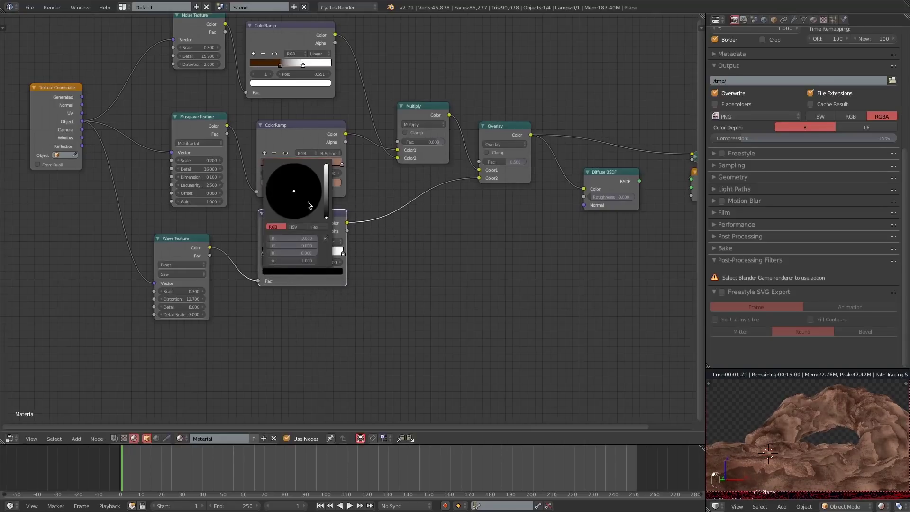
{"action": "left_click", "coordinate": [326, 235]}
{"action": "left_click", "coordinate": [337, 267]}
{"action": "left_click", "coordinate": [326, 237]}
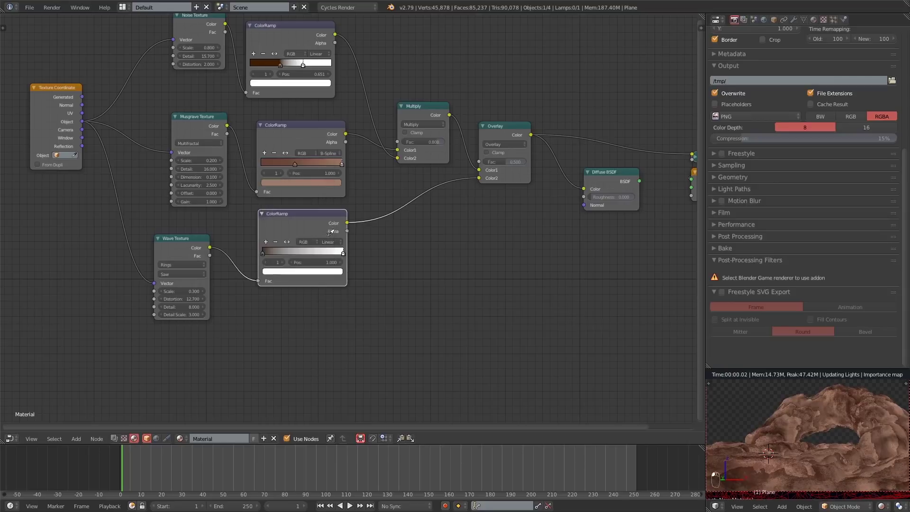
{"action": "key", "text": "ctrl+v"}
{"action": "left_click", "coordinate": [325, 272]}
{"action": "left_click_drag", "start_coordinate": [328, 185], "coordinate": [327, 163]}
Lower the HSV saturation of the wave ColorRamp's end stop to make it a pale pink.
{"action": "middle_click_drag", "start_coordinate": [531, 285], "coordinate": [476, 290]}
{"action": "left_click", "coordinate": [250, 276]}
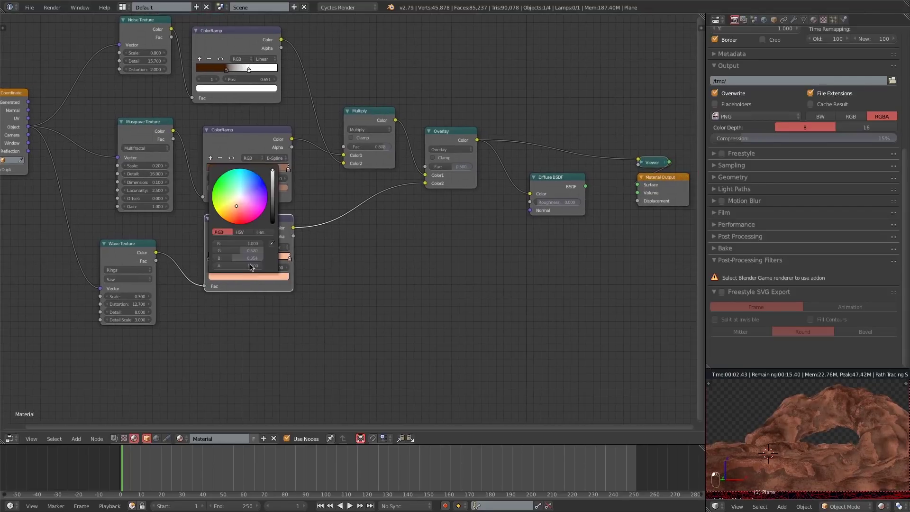
{"action": "left_click", "coordinate": [243, 231]}
{"action": "left_click_drag", "start_coordinate": [244, 250], "coordinate": [233, 250]}
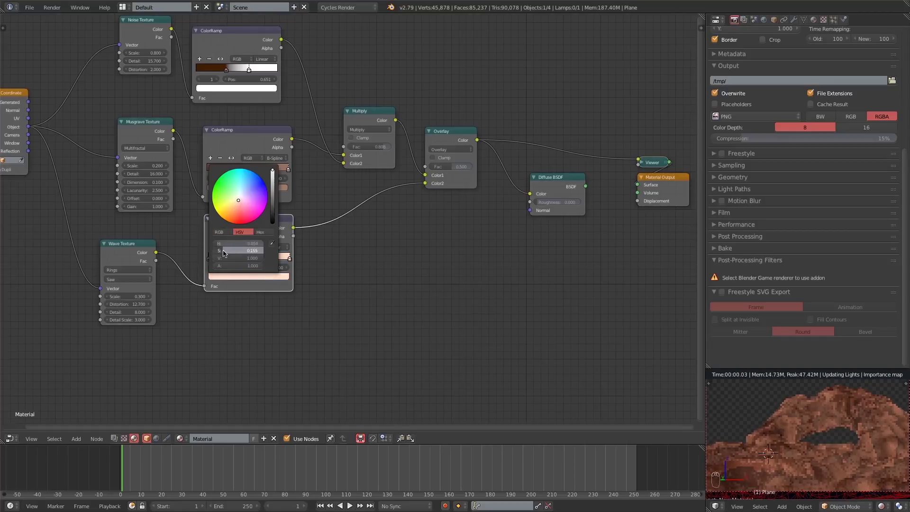
Set the Overlay node's factor to 0.2 and switch the terrain preview back to the Diffuse BSDF.
{"action": "middle_click_drag", "start_coordinate": [484, 278], "coordinate": [471, 281]}
{"action": "left_click", "coordinate": [528, 198], "text": "ctrl+shift"}
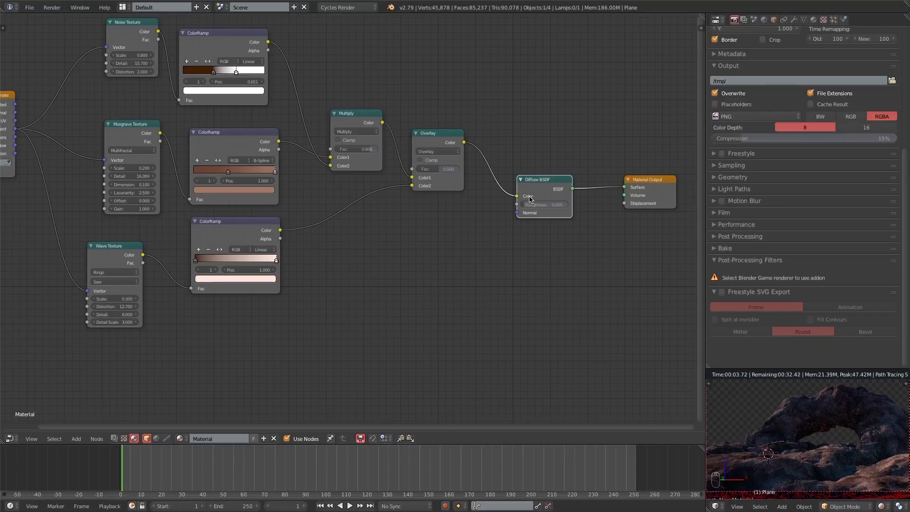
{"action": "left_click", "coordinate": [448, 172], "text": "ctrl+shift"}
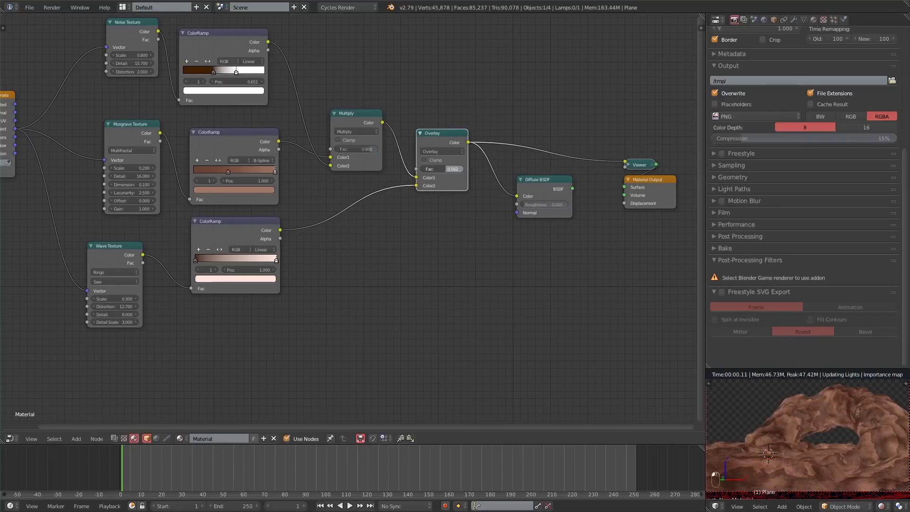
{"action": "left_click", "coordinate": [554, 183], "text": "ctrl+shift"}
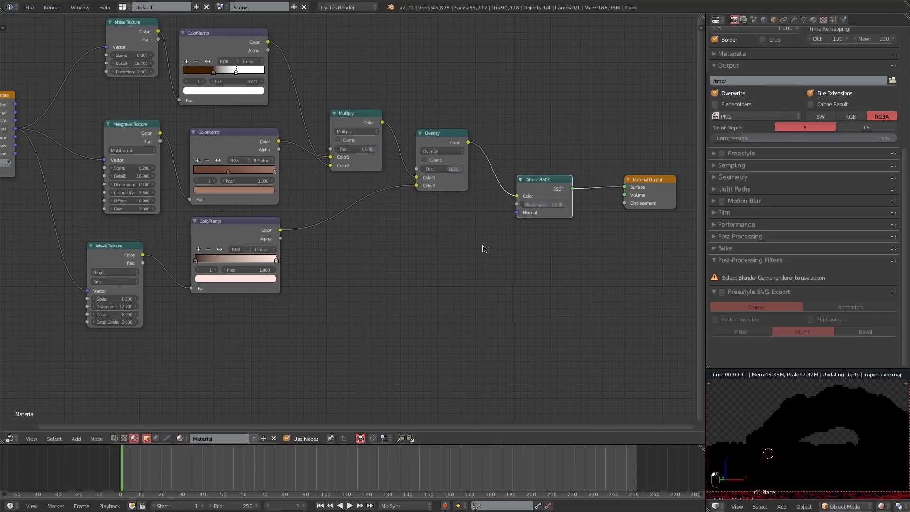
{"action": "middle_click_drag", "start_coordinate": [487, 256], "coordinate": [544, 220]}
{"action": "key", "text": "shift+a"}
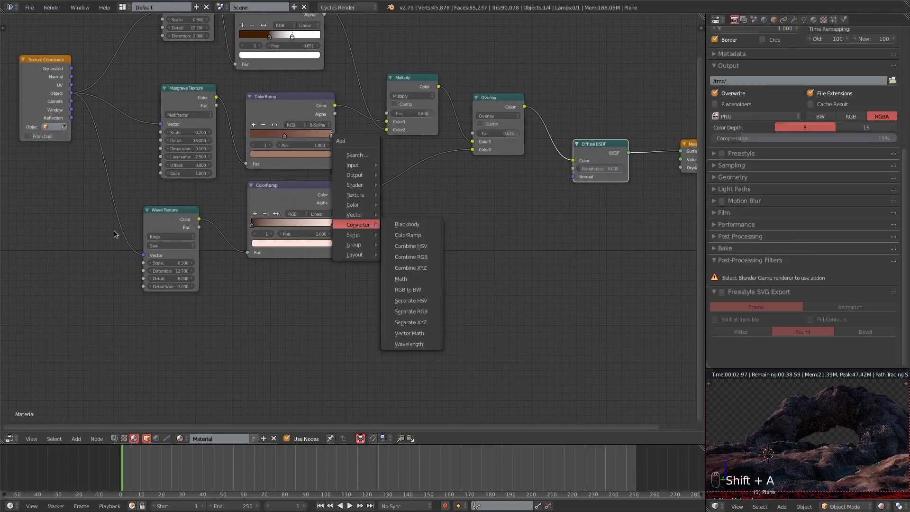
{"action": "key", "text": "Return"}
Add a Bump node beneath the Overlay node.
{"action": "key", "text": "shift+a"}
{"action": "mouse_move", "coordinate": [467, 264]}
{"action": "left_click", "coordinate": [520, 265]}
{"action": "left_click", "coordinate": [429, 217]}
Add a MixRGB node before the Bump node and connect its colour to the Bump's Height.
{"action": "key", "text": "shift+a"}
{"action": "mouse_move", "coordinate": [375, 207]}
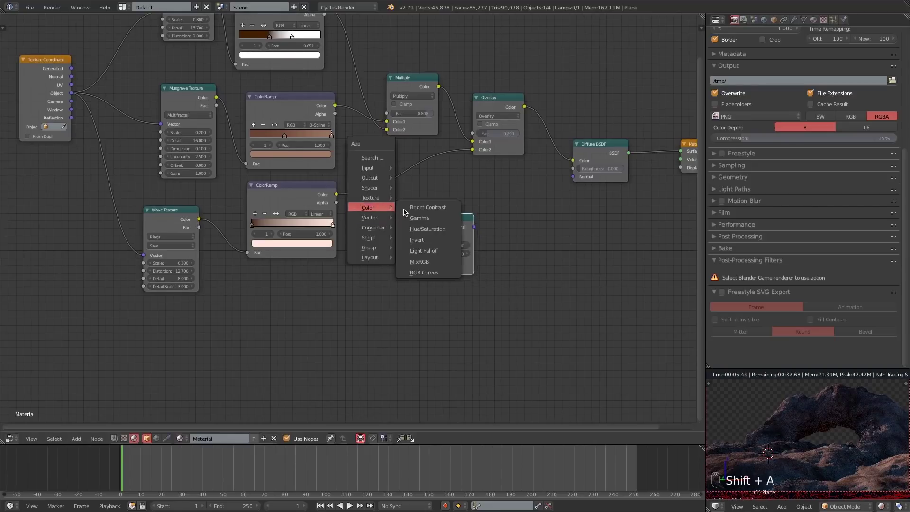
{"action": "left_click", "coordinate": [423, 261]}
{"action": "left_click", "coordinate": [418, 236]}
{"action": "left_click_drag", "start_coordinate": [423, 261], "coordinate": [410, 230]}
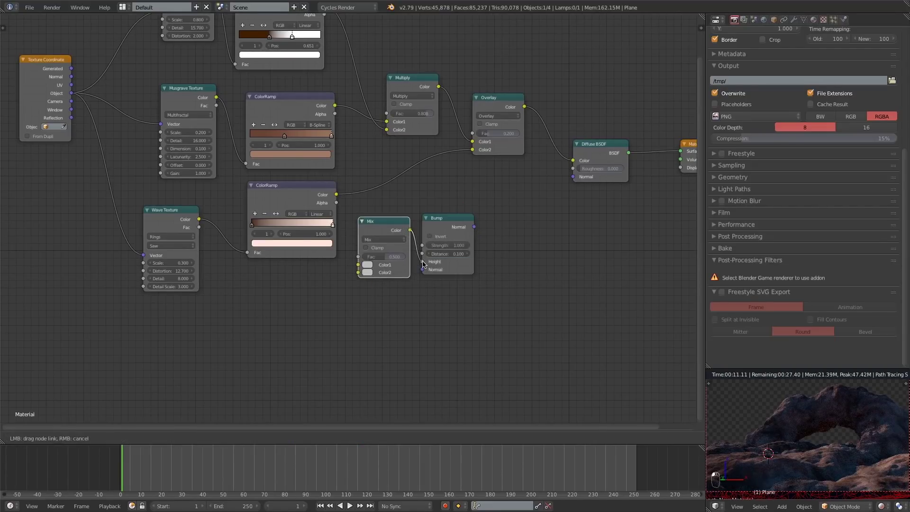
Feed the Wave and Musgrave colours into the bump mix node and set it to Multiply with factor about 0.852.
{"action": "left_click_drag", "start_coordinate": [199, 219], "coordinate": [359, 272]}
{"action": "left_click_drag", "start_coordinate": [216, 97], "coordinate": [358, 264]}
{"action": "left_click", "coordinate": [382, 240]}
{"action": "left_click", "coordinate": [373, 214]}
{"action": "left_click", "coordinate": [388, 229], "text": "ctrl+shift"}
{"action": "left_click_drag", "start_coordinate": [395, 257], "coordinate": [398, 257]}
Connect the Bump output to the Diffuse BSDF's Normal and set the Bump strength to 0.2.
{"action": "left_click", "coordinate": [447, 226], "text": "ctrl+shift"}
{"action": "scroll", "coordinate": [486, 289], "scroll_direction": "up", "scroll_amount": 1}
{"action": "middle_click_drag", "start_coordinate": [484, 300], "coordinate": [402, 305]}
{"action": "left_click", "coordinate": [509, 137], "text": "ctrl+shift"}
{"action": "left_click_drag", "start_coordinate": [386, 227], "coordinate": [493, 173]}
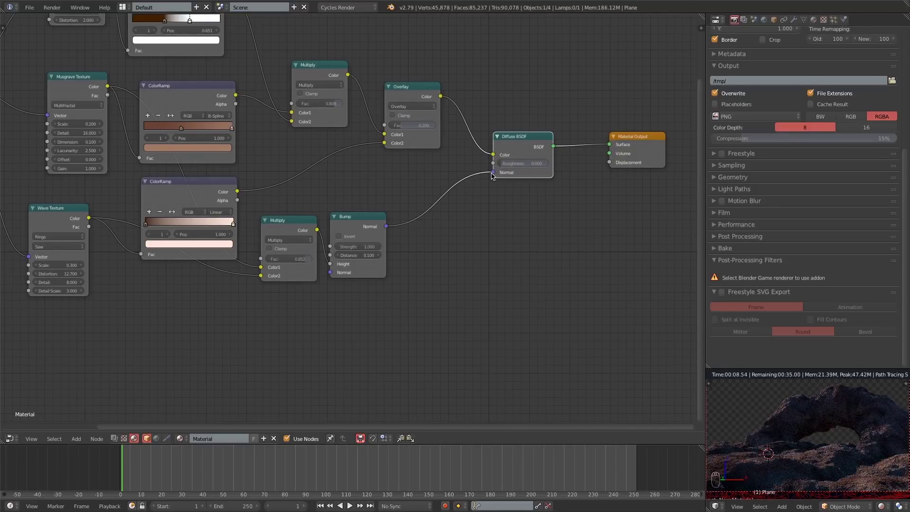
{"action": "middle_click_drag", "start_coordinate": [440, 175], "coordinate": [504, 160]}
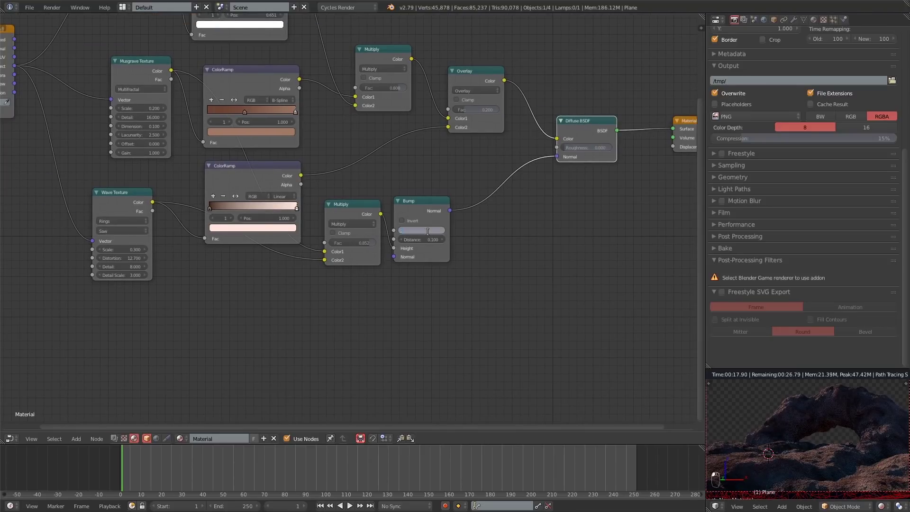
{"action": "key", "text": "Return"}
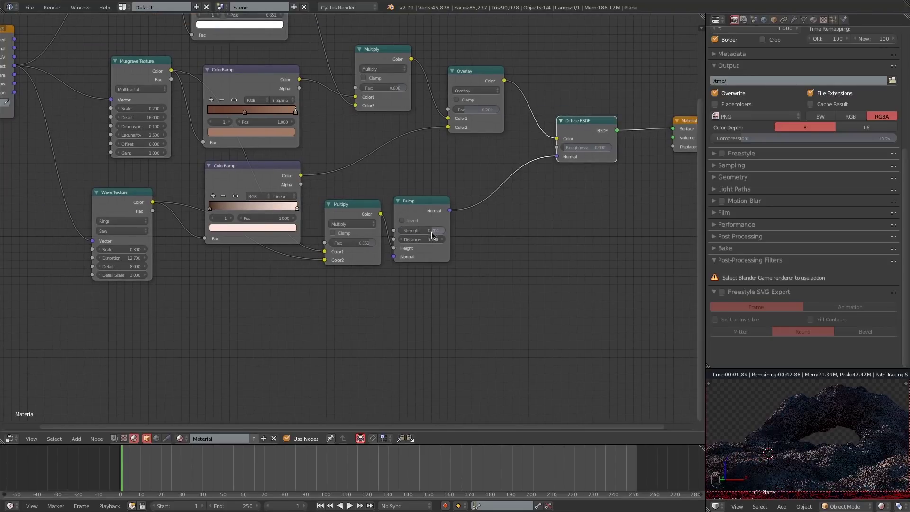
Turn off the rendered viewport preview and render the full camera image in the image editor.
{"action": "key", "text": "shift+z"}
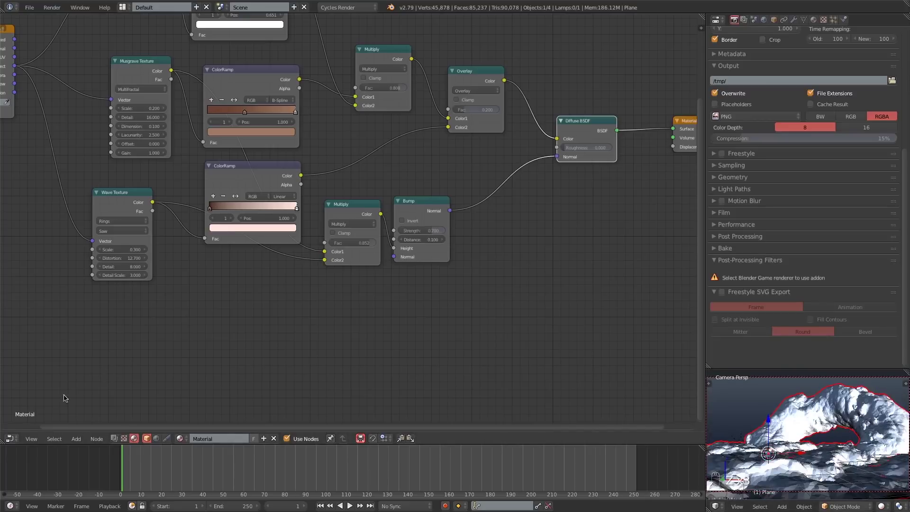
{"action": "left_click", "coordinate": [11, 438]}
{"action": "left_click", "coordinate": [38, 361]}
{"action": "key", "text": "F12"}
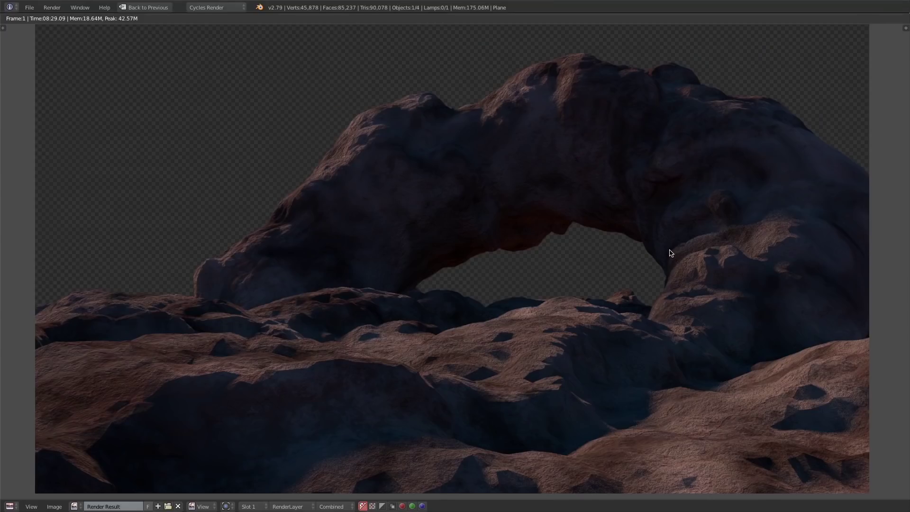
Examine the rock surface, bump detail and shadows in the rendered image up close.
{"action": "scroll", "coordinate": [670, 249], "scroll_direction": "up", "scroll_amount": 2}
{"action": "middle_click_drag", "start_coordinate": [490, 280], "coordinate": [512, 64]}
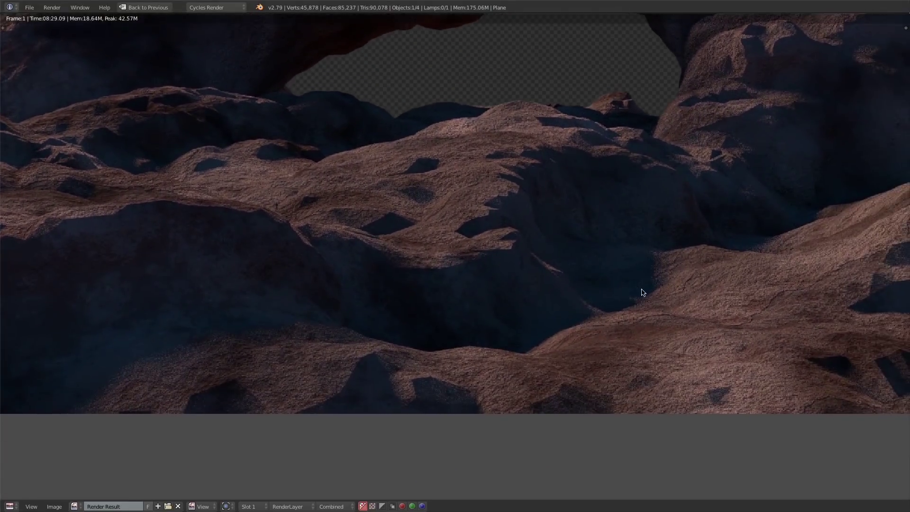
{"action": "scroll", "coordinate": [733, 323], "scroll_direction": "up", "scroll_amount": 3}
{"action": "scroll", "coordinate": [767, 313], "scroll_direction": "down", "scroll_amount": 1}
{"action": "middle_click_drag", "start_coordinate": [698, 311], "coordinate": [614, 345]}
{"action": "scroll", "coordinate": [615, 345], "scroll_direction": "down", "scroll_amount": 2}
{"action": "key", "text": "shift+space"}
{"action": "key", "text": "shift+space"}
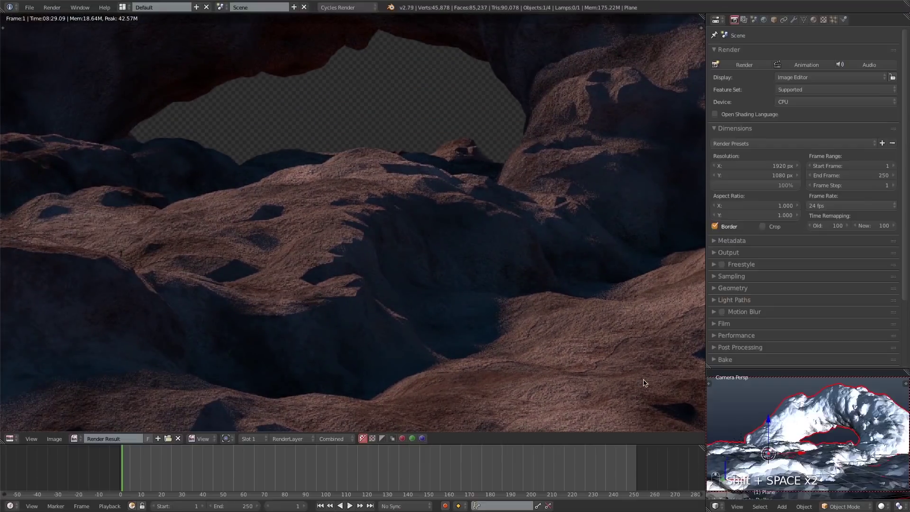
Restart the rendered preview in the small viewport and bring the material node tree back into the main area.
{"action": "left_click", "coordinate": [11, 437]}
{"action": "left_click", "coordinate": [33, 427]}
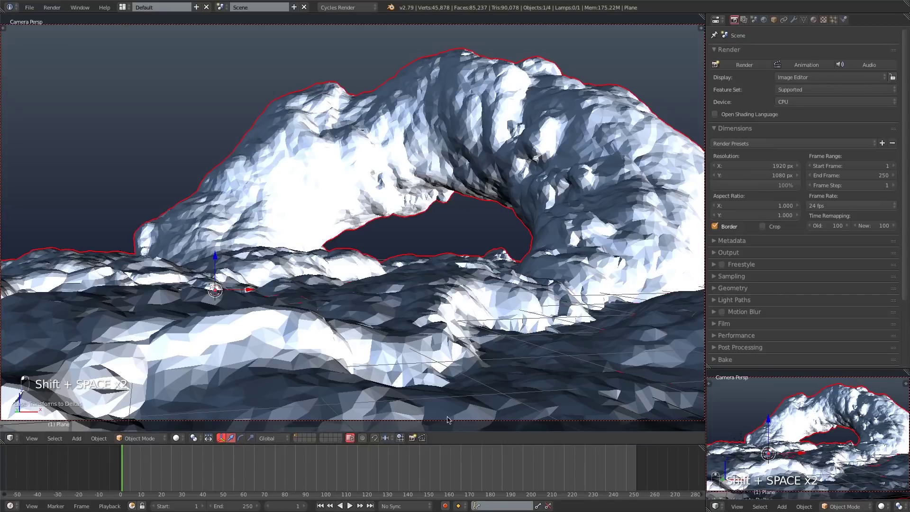
{"action": "key", "text": "shift+z"}
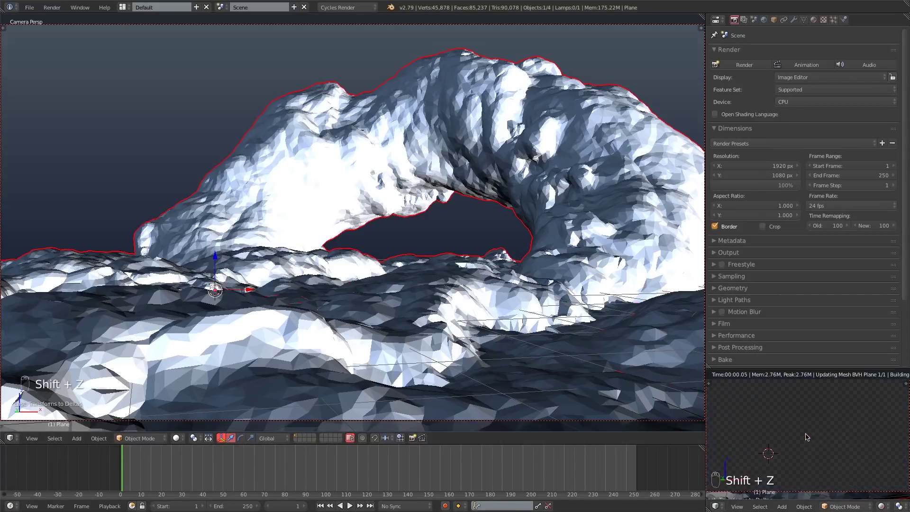
{"action": "left_click", "coordinate": [13, 437]}
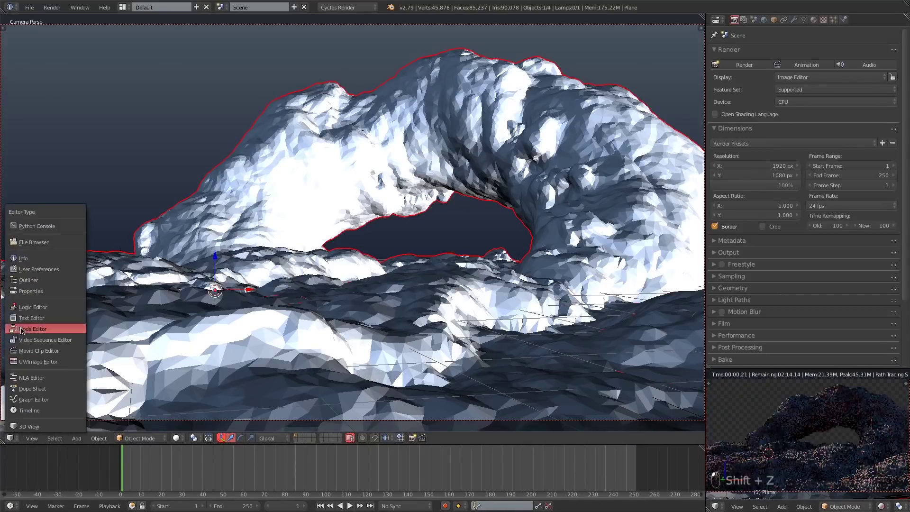
{"action": "left_click", "coordinate": [40, 332]}
Preview the Musgrave Texture alone on the terrain surface up close.
{"action": "middle_click_drag", "start_coordinate": [275, 230], "coordinate": [396, 283]}
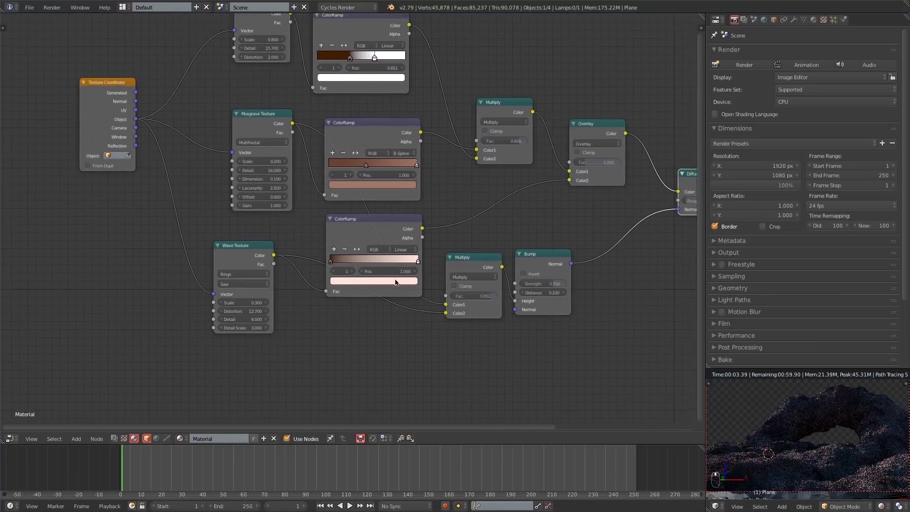
{"action": "left_click", "coordinate": [256, 127], "text": "ctrl+shift"}
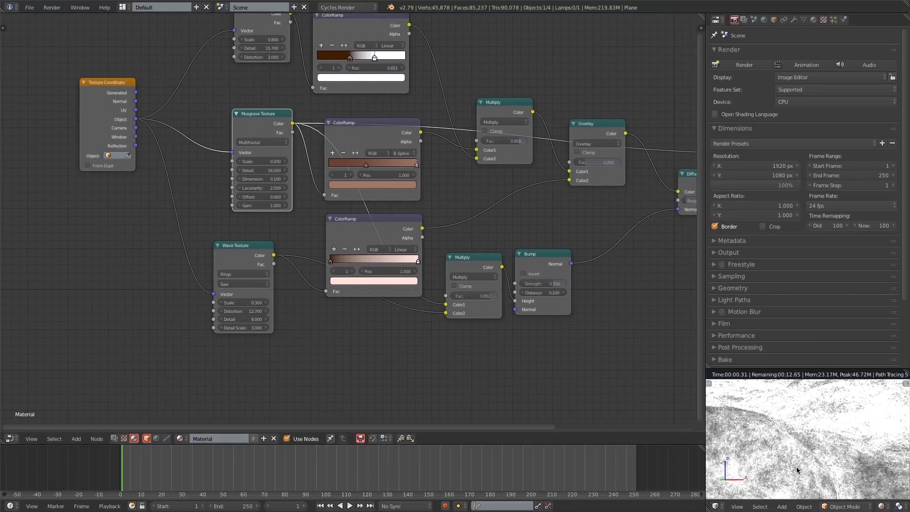
{"action": "scroll", "coordinate": [241, 202], "scroll_direction": "up", "scroll_amount": 3}
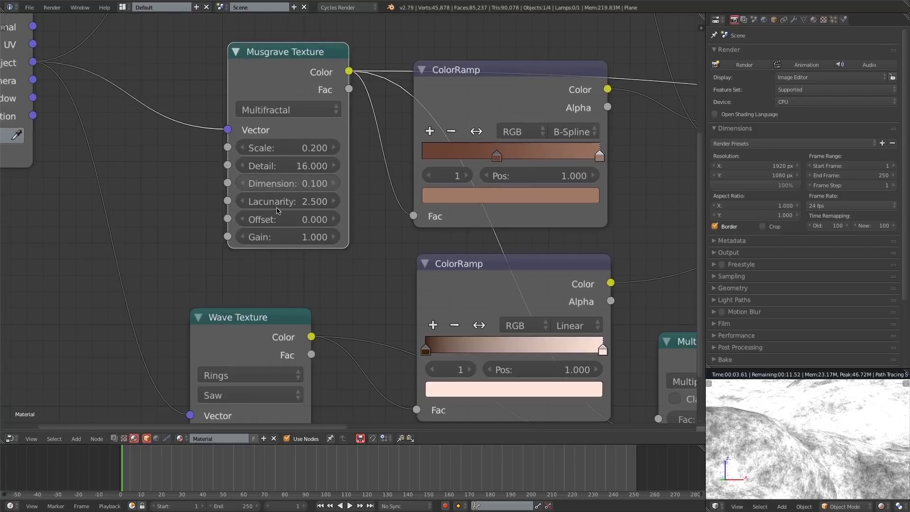
Set the Musgrave Texture's Lacunarity to 1.700 while checking the pattern on the terrain.
{"action": "left_click", "coordinate": [241, 201]}
{"action": "left_click", "coordinate": [240, 202]}
{"action": "left_click", "coordinate": [240, 202]}
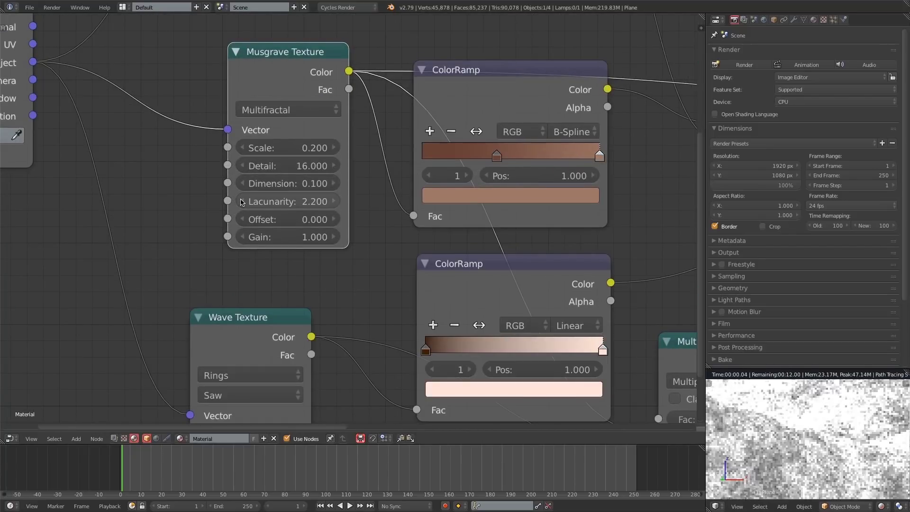
{"action": "left_click", "coordinate": [240, 202]}
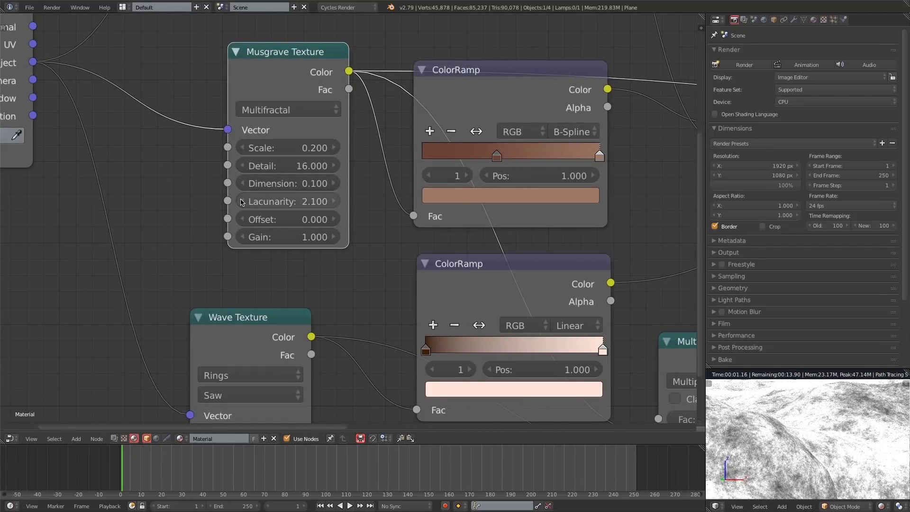
{"action": "left_click", "coordinate": [241, 202]}
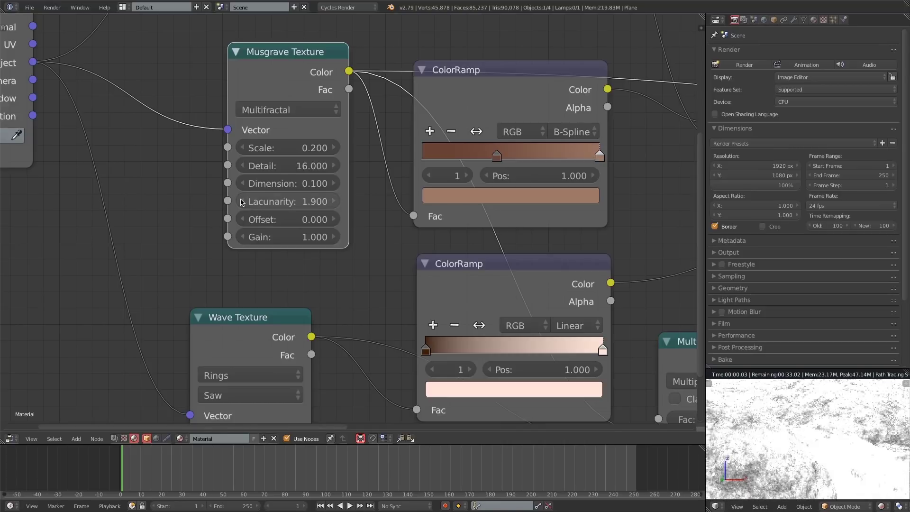
{"action": "left_click", "coordinate": [241, 202]}
{"action": "left_click", "coordinate": [241, 202]}
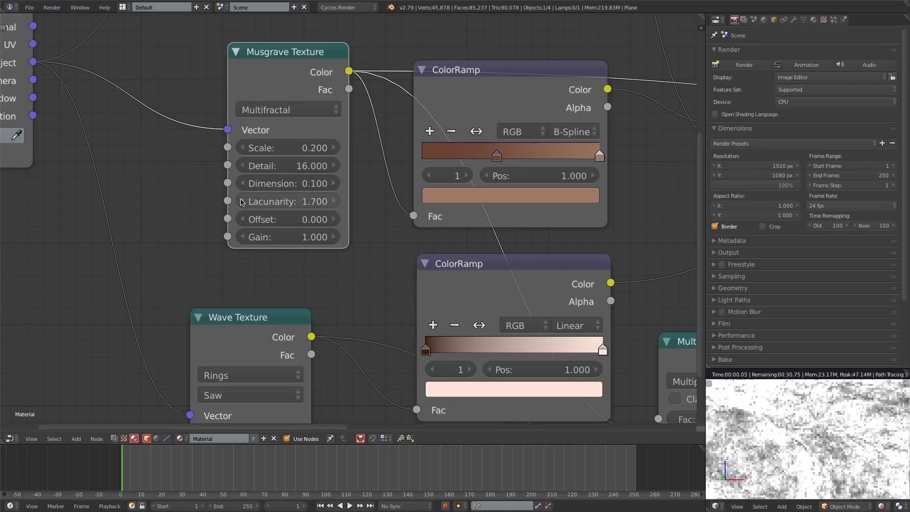
{"action": "left_click", "coordinate": [241, 202]}
{"action": "left_click", "coordinate": [334, 202]}
Preview the full Diffuse BSDF material again and frame the whole node tree.
{"action": "scroll", "coordinate": [276, 315], "scroll_direction": "down", "scroll_amount": 1}
{"action": "middle_click_drag", "start_coordinate": [608, 250], "coordinate": [374, 280]}
{"action": "middle_click_drag", "start_coordinate": [585, 270], "coordinate": [344, 275]}
{"action": "middle_click_drag", "start_coordinate": [499, 274], "coordinate": [350, 255]}
{"action": "left_click", "coordinate": [415, 224], "text": "ctrl+shift"}
{"action": "key", "text": "Home"}
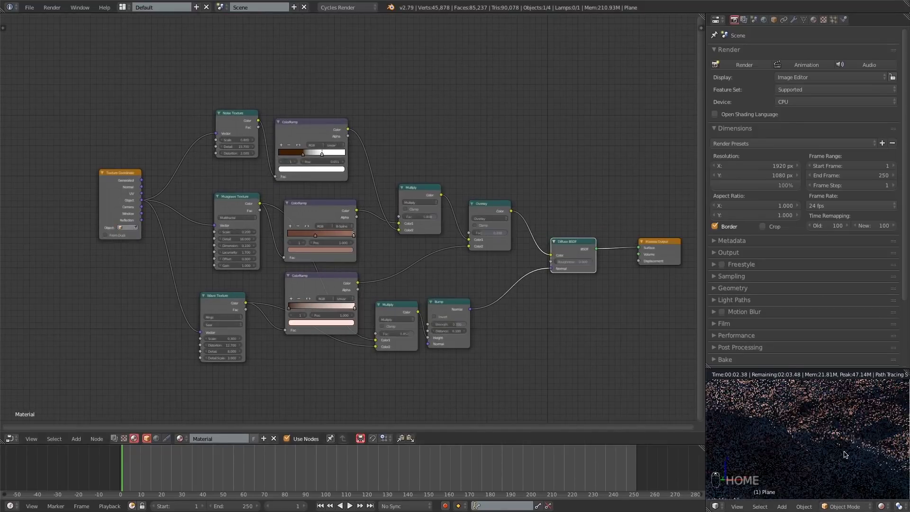
Add a Noise Texture below the Bump setup, feed it the Object coordinates and preview it alone.
{"action": "middle_click_drag", "start_coordinate": [377, 244], "coordinate": [356, 204]}
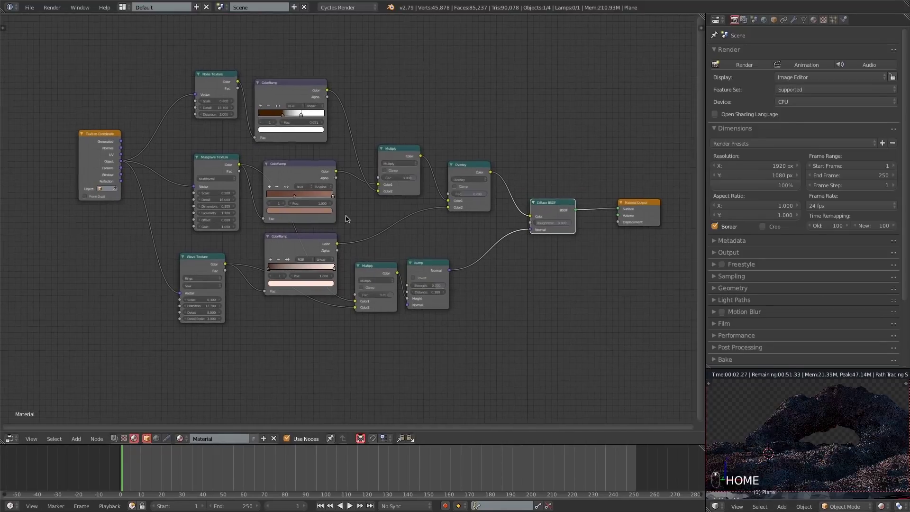
{"action": "key", "text": "shift+a"}
{"action": "left_click", "coordinate": [312, 414]}
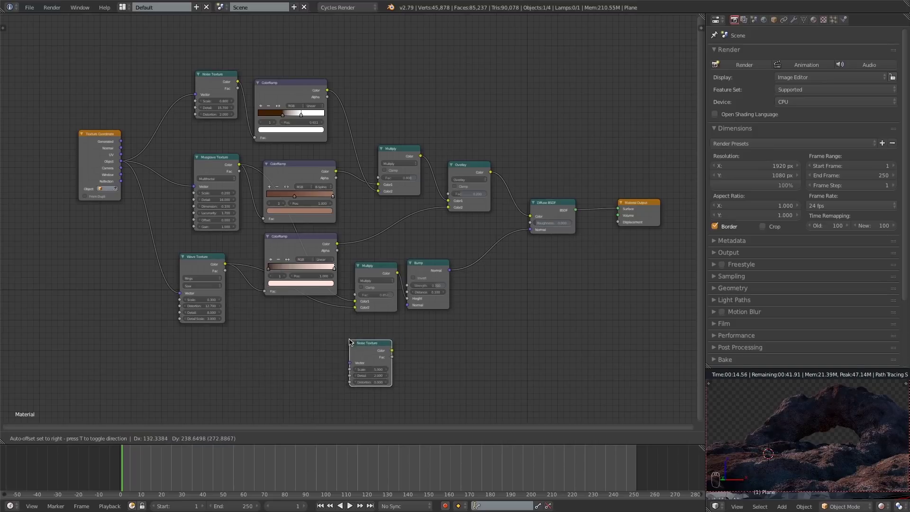
{"action": "left_click", "coordinate": [347, 342]}
{"action": "left_click_drag", "start_coordinate": [121, 162], "coordinate": [346, 364]}
{"action": "left_click", "coordinate": [370, 362], "text": "ctrl+shift"}
{"action": "scroll", "coordinate": [371, 366], "scroll_direction": "up", "scroll_amount": 5}
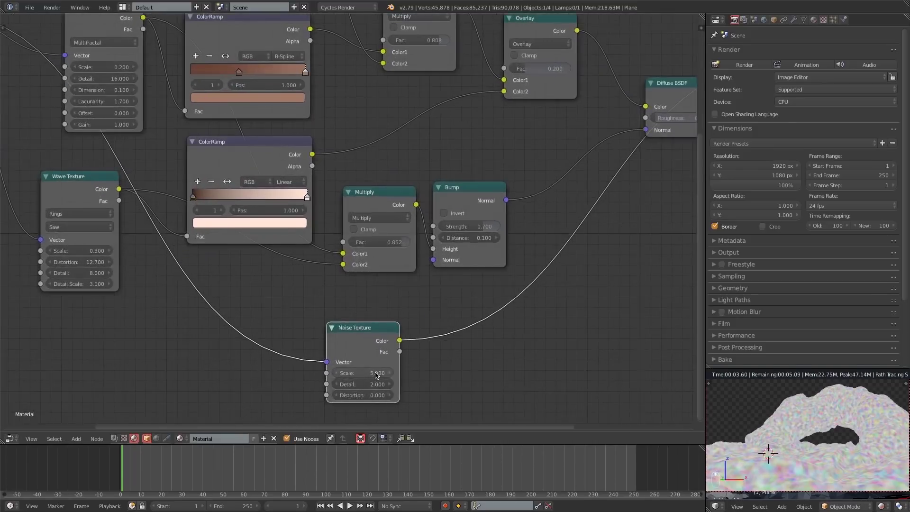
Set the new Noise Texture's Scale to 2, Detail to 9.7 and Distortion to 2.8.
{"action": "left_click", "coordinate": [341, 373]}
{"action": "type", "text": "2"}
{"action": "key", "text": "Return"}
{"action": "left_click_drag", "start_coordinate": [366, 386], "coordinate": [387, 389], "text": "ctrl"}
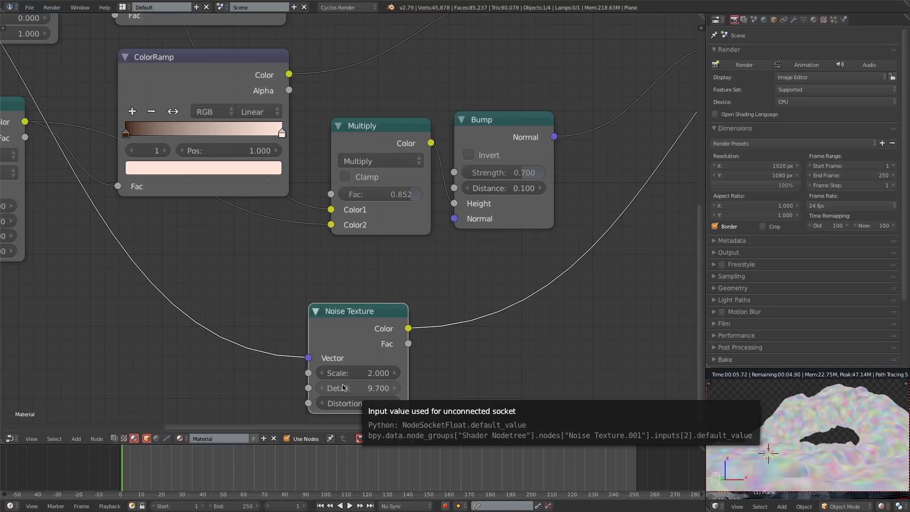
{"action": "left_click_drag", "start_coordinate": [361, 403], "coordinate": [374, 404]}
Insert a ColorRamp after the new Noise Texture's Color output.
{"action": "key", "text": "shift+a"}
{"action": "mouse_move", "coordinate": [394, 366]}
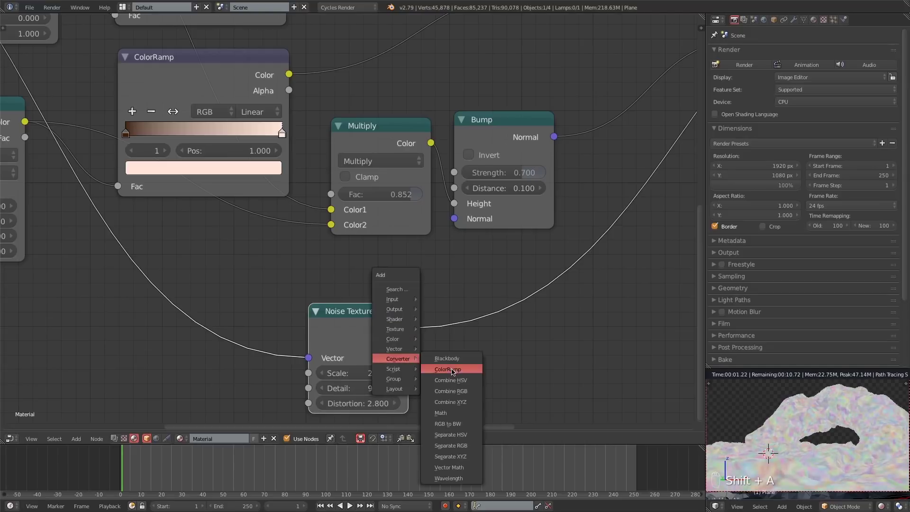
{"action": "left_click", "coordinate": [451, 375]}
{"action": "left_click", "coordinate": [425, 296]}
{"action": "middle_click_drag", "start_coordinate": [449, 323], "coordinate": [303, 319]}
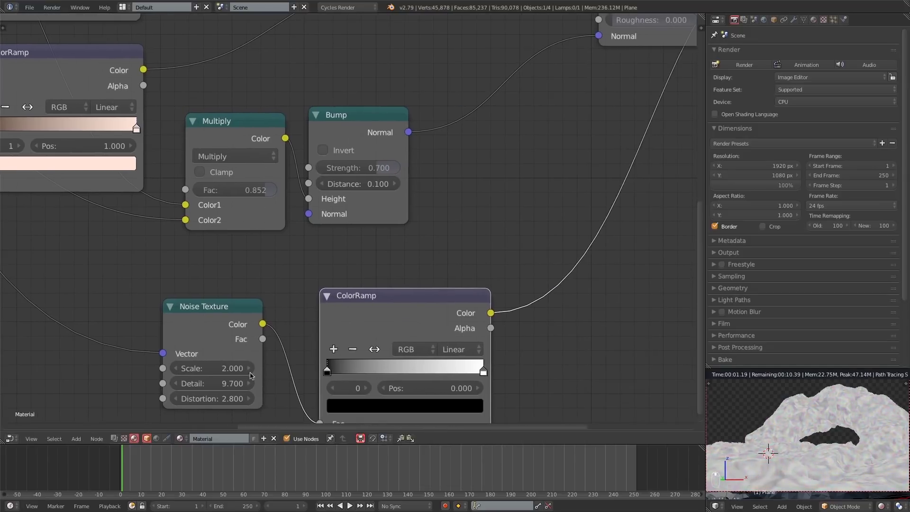
Set the new noise's Distortion to 1.0 and move its ColorRamp stops closer together, with white at about 0.755.
{"action": "left_click_drag", "start_coordinate": [221, 400], "coordinate": [208, 400]}
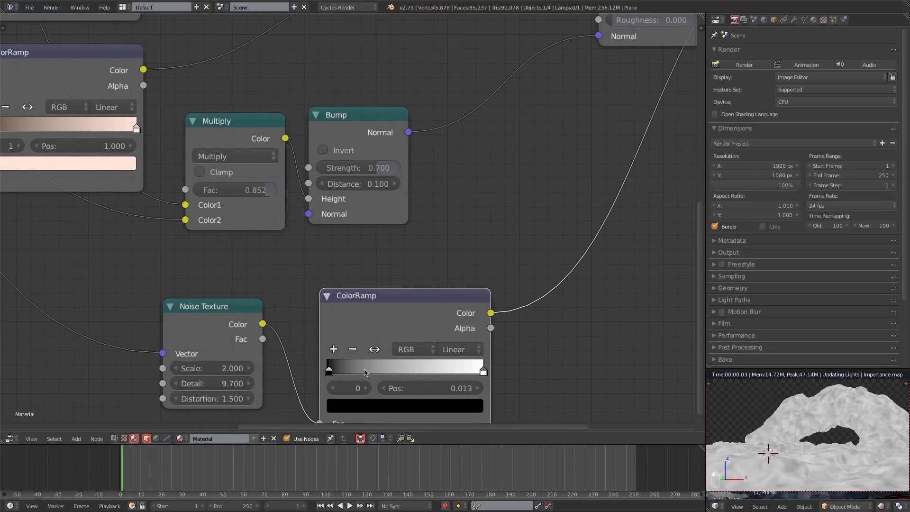
{"action": "left_click_drag", "start_coordinate": [356, 373], "coordinate": [384, 372]}
{"action": "left_click_drag", "start_coordinate": [460, 374], "coordinate": [431, 371]}
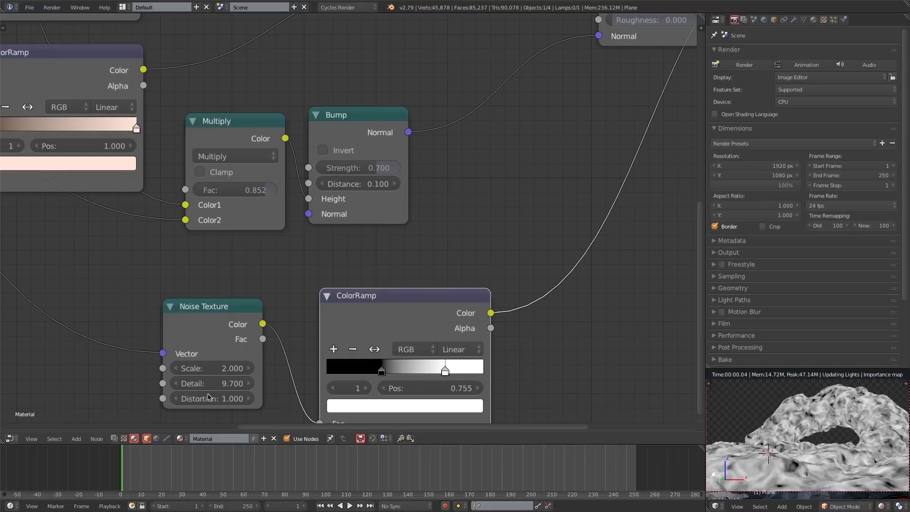
{"action": "key", "text": "Return"}
Connect the new noise ColorRamp to the Material Output's Displacement and preview the Diffuse BSDF material.
{"action": "scroll", "coordinate": [213, 388], "scroll_direction": "down", "scroll_amount": 5}
{"action": "middle_click_drag", "start_coordinate": [421, 236], "coordinate": [442, 297]}
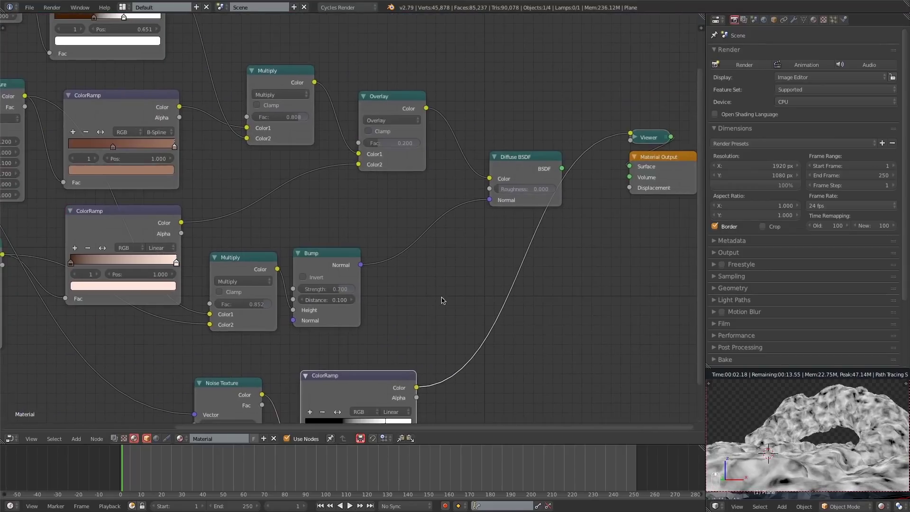
{"action": "left_click_drag", "start_coordinate": [416, 387], "coordinate": [629, 188]}
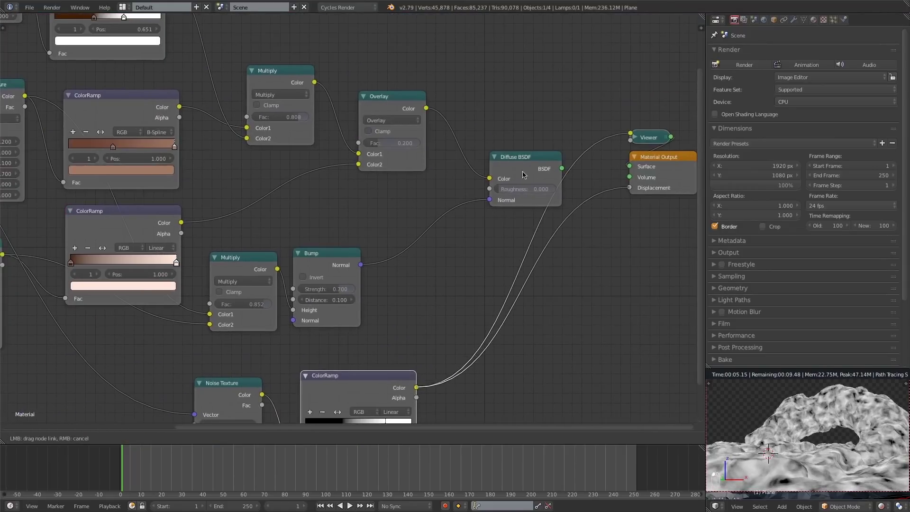
{"action": "left_click", "coordinate": [514, 170], "text": "ctrl+shift"}
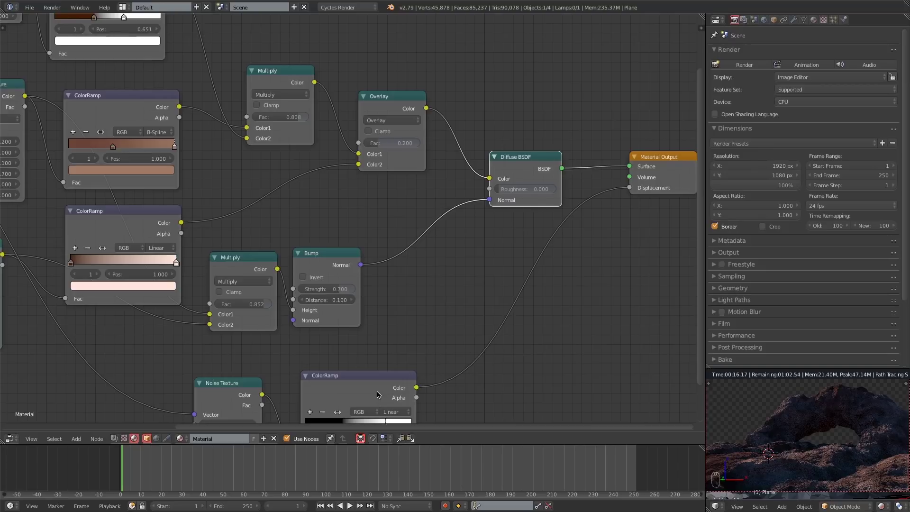
Insert a Math node on the Displacement link, set to Multiply with a value of 3.
{"action": "key", "text": "shift+a"}
{"action": "mouse_move", "coordinate": [490, 289]}
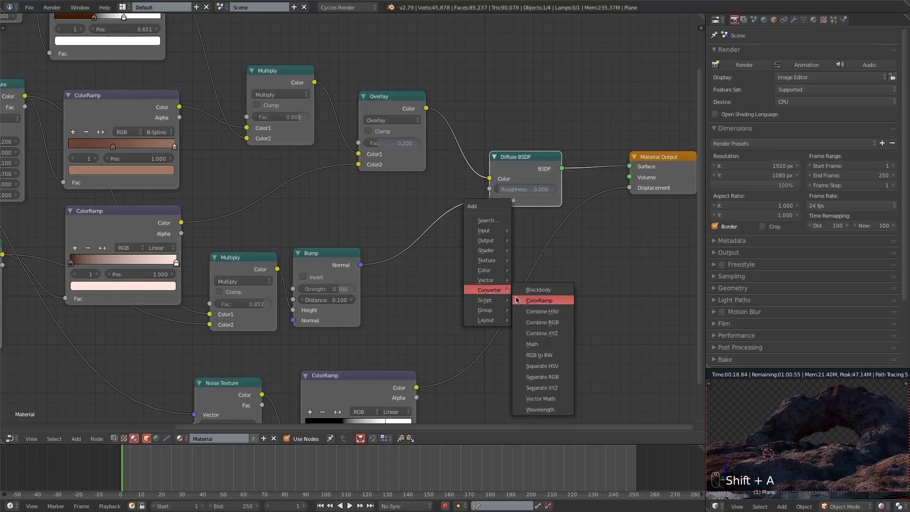
{"action": "left_click", "coordinate": [535, 345]}
{"action": "left_click", "coordinate": [535, 343]}
{"action": "left_click", "coordinate": [537, 306]}
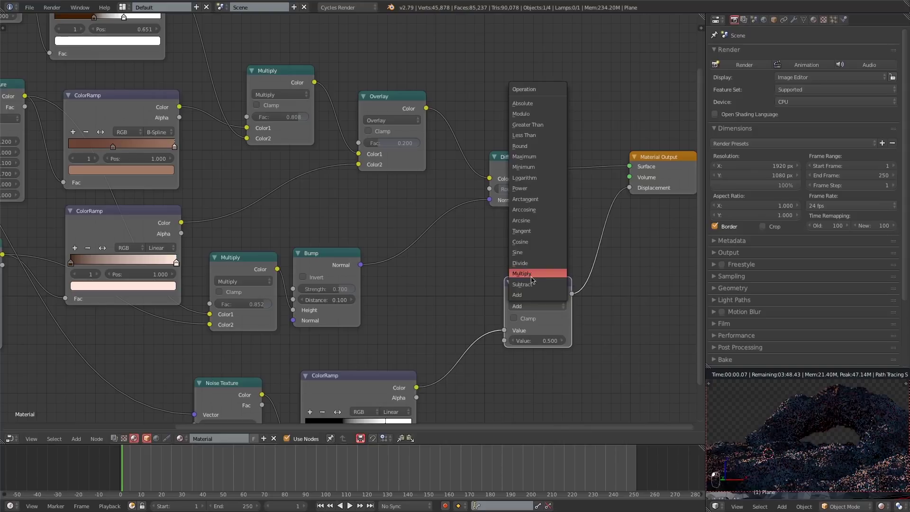
{"action": "left_click", "coordinate": [537, 273]}
{"action": "left_click", "coordinate": [535, 341]}
{"action": "type", "text": "3"}
{"action": "key", "text": "Return"}
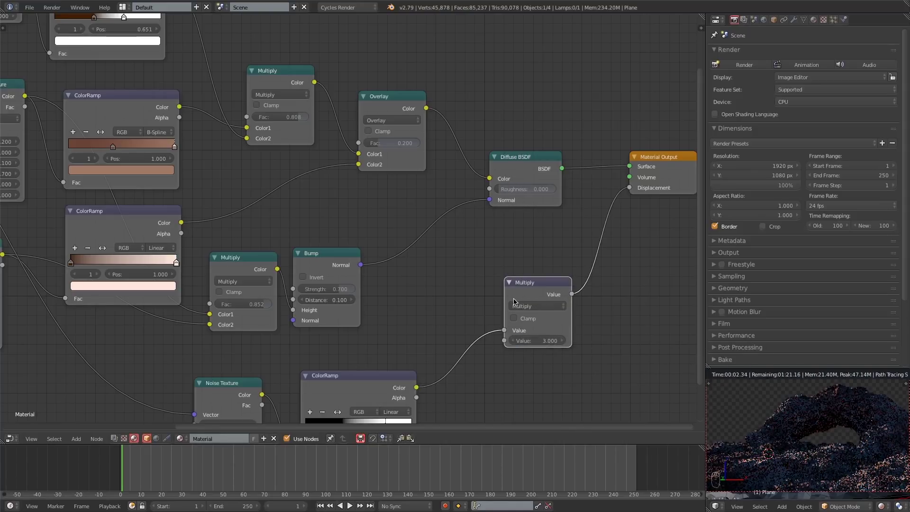
Move the Material Output farther from the Diffuse BSDF and add a Geometry node above the tree.
{"action": "middle_click_drag", "start_coordinate": [542, 316], "coordinate": [322, 422]}
{"action": "left_click_drag", "start_coordinate": [427, 298], "coordinate": [593, 307]}
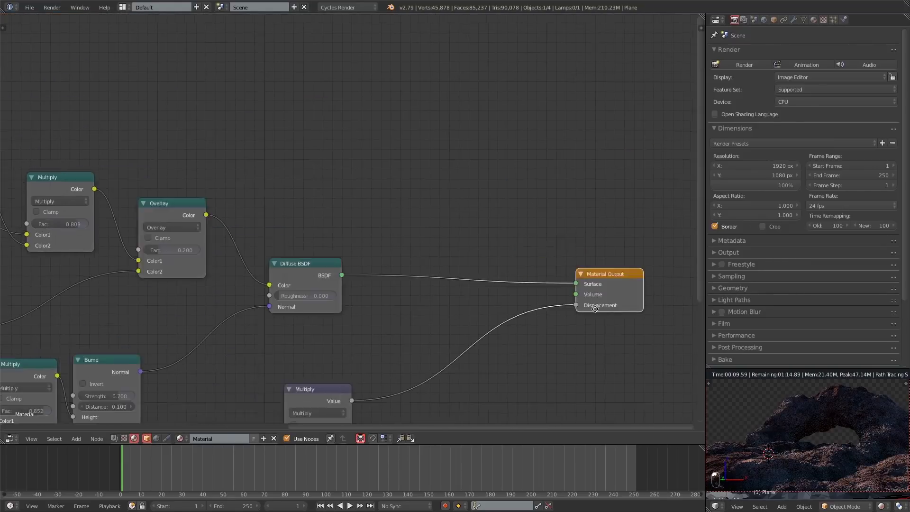
{"action": "middle_click_drag", "start_coordinate": [313, 166], "coordinate": [446, 216]}
{"action": "key", "text": "shift+a"}
{"action": "mouse_move", "coordinate": [417, 151]}
{"action": "left_click", "coordinate": [474, 190]}
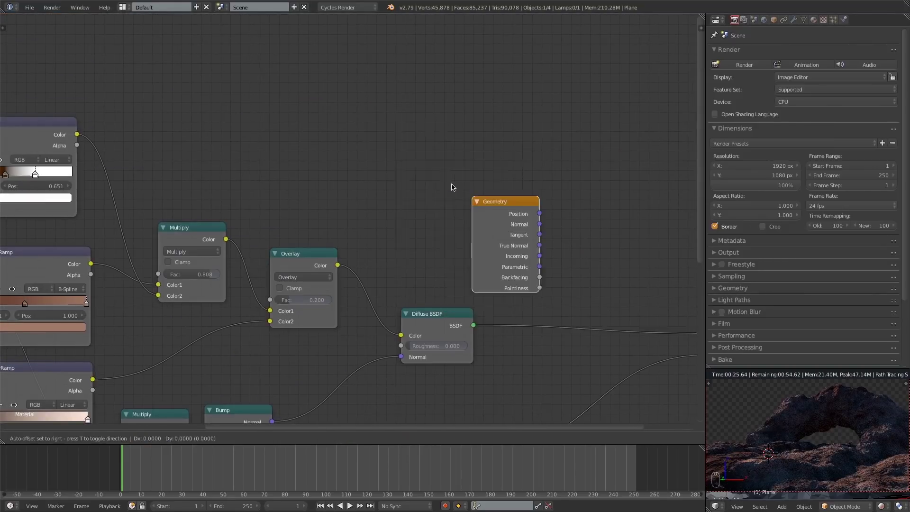
Preview the Geometry node's Pointiness output alone on the terrain.
{"action": "left_click", "coordinate": [302, 92], "text": "ctrl+shift"}
{"action": "left_click", "coordinate": [301, 92], "text": "ctrl+shift"}
{"action": "left_click", "coordinate": [302, 92], "text": "ctrl+shift"}
{"action": "left_click", "coordinate": [301, 92], "text": "ctrl+shift"}
{"action": "left_click", "coordinate": [301, 92], "text": "ctrl+shift"}
{"action": "left_click", "coordinate": [302, 92], "text": "ctrl+shift"}
{"action": "left_click", "coordinate": [302, 92], "text": "ctrl+shift"}
{"action": "left_click", "coordinate": [301, 92], "text": "ctrl+shift"}
Insert a ColorRamp after Pointiness and narrow its stops, with black at 0.472 and white at about 0.56.
{"action": "key", "text": "shift+a"}
{"action": "mouse_move", "coordinate": [389, 199]}
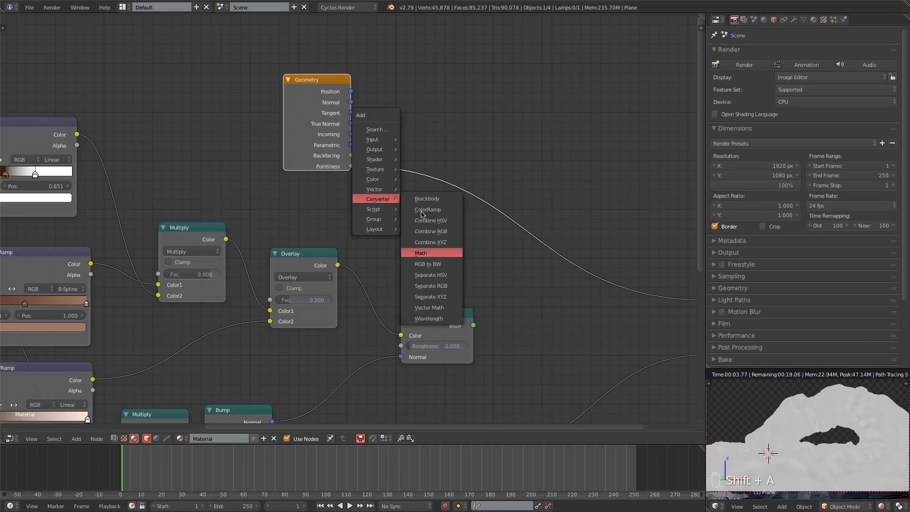
{"action": "left_click", "coordinate": [428, 210]}
{"action": "left_click", "coordinate": [423, 159]}
{"action": "left_click_drag", "start_coordinate": [409, 164], "coordinate": [452, 166]}
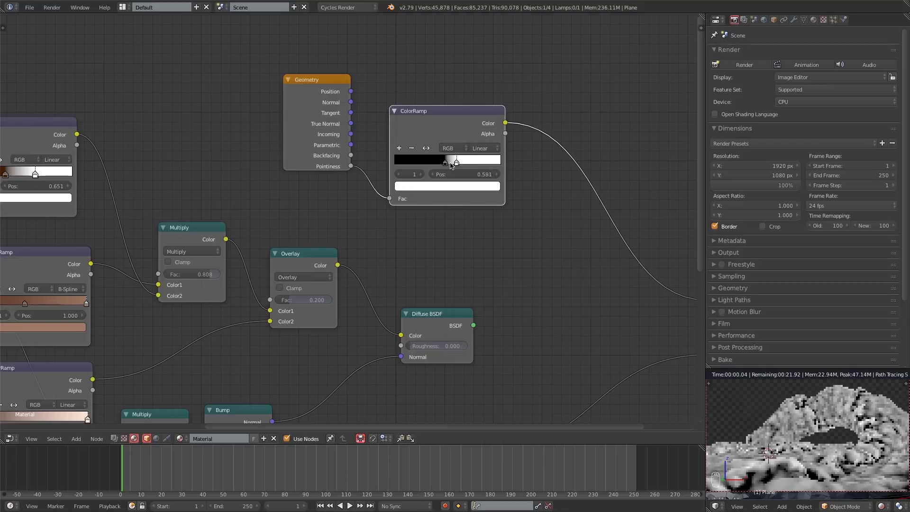
Insert a Mix node between Overlay and Diffuse BSDF, and connect the Pointiness ColorRamp to its Color2 input.
{"action": "left_click_drag", "start_coordinate": [439, 315], "coordinate": [603, 309]}
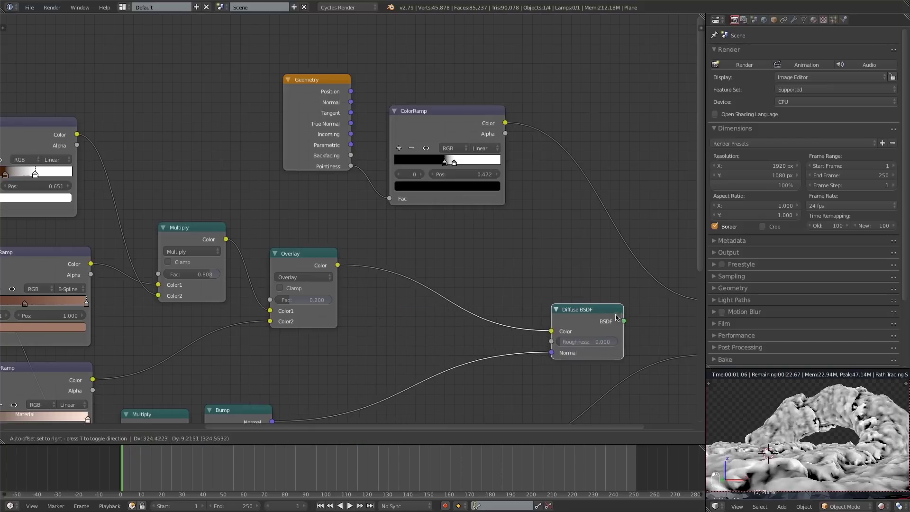
{"action": "key", "text": "shift+a"}
{"action": "mouse_move", "coordinate": [397, 259]}
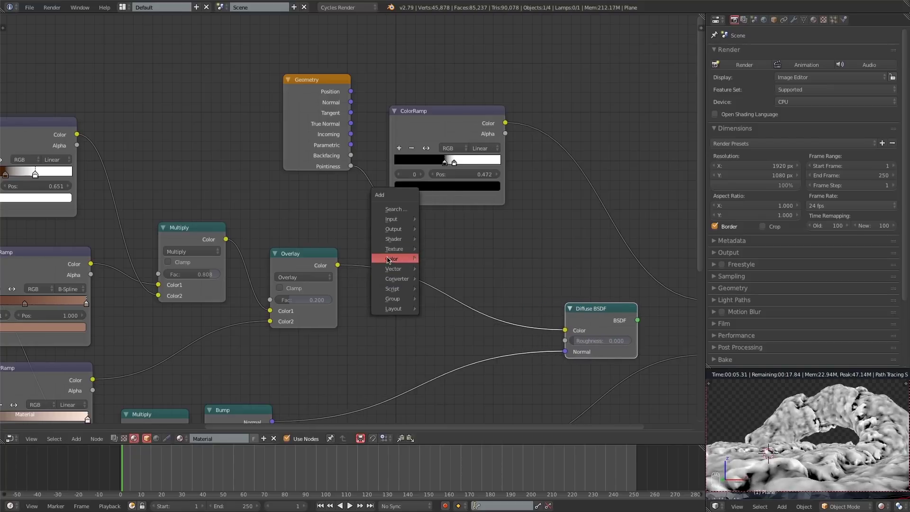
{"action": "left_click", "coordinate": [447, 313]}
{"action": "left_click", "coordinate": [451, 250]}
{"action": "left_click_drag", "start_coordinate": [505, 124], "coordinate": [448, 323]}
{"action": "right_click", "coordinate": [332, 124], "text": "shift"}
{"action": "key", "text": "g"}
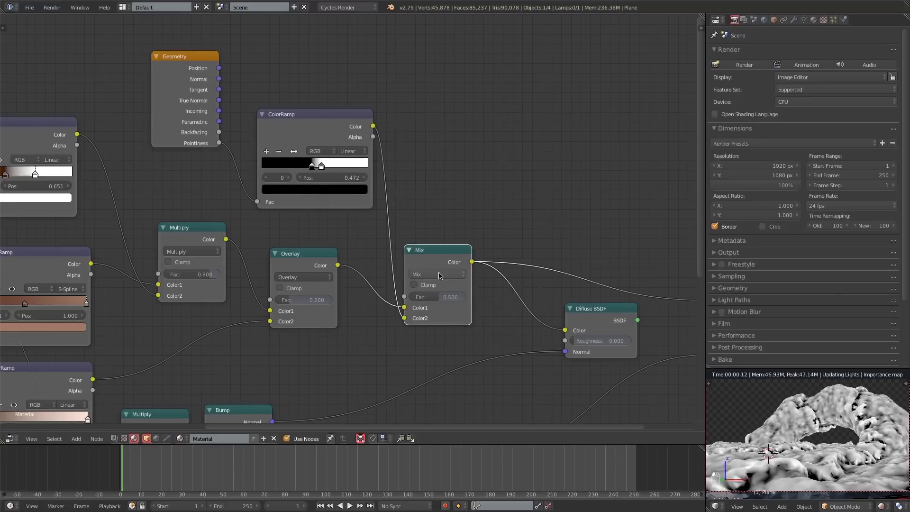
Set the Mix node to Multiply at factor 1.0 and recolour the ramp's black stop dark brown (H 0.049, S 0.600, V 0.288).
{"action": "left_click", "coordinate": [439, 274]}
{"action": "left_click", "coordinate": [435, 245]}
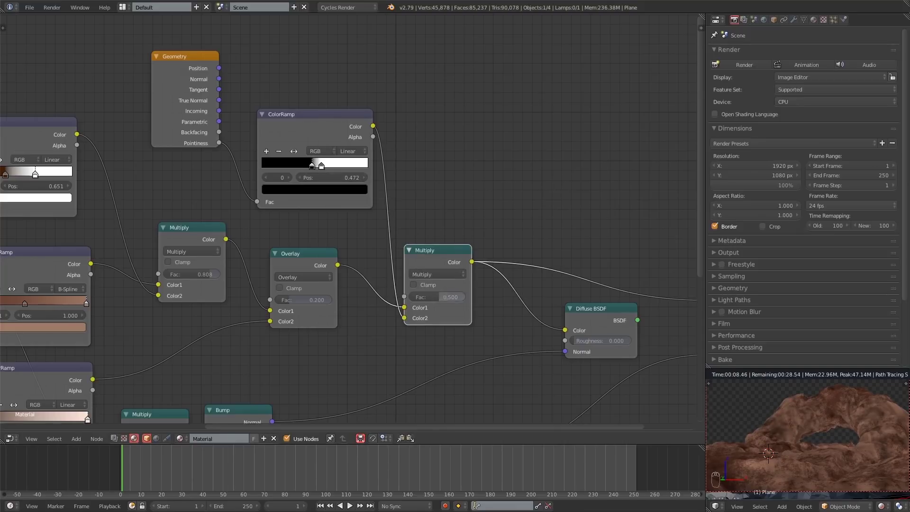
{"action": "left_click_drag", "start_coordinate": [437, 296], "coordinate": [465, 296]}
{"action": "left_click", "coordinate": [320, 190]}
{"action": "left_click_drag", "start_coordinate": [345, 119], "coordinate": [347, 108]}
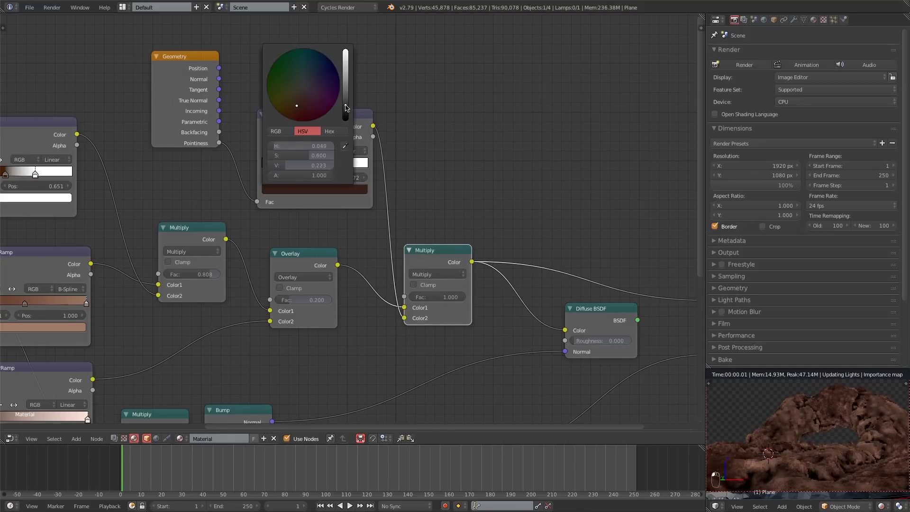
Duplicate the Pointiness ColorRamp above the original and feed it from the Geometry node's Pointiness output.
{"action": "scroll", "coordinate": [347, 109], "scroll_direction": "down", "scroll_amount": 2}
{"action": "key", "text": "shift+d"}
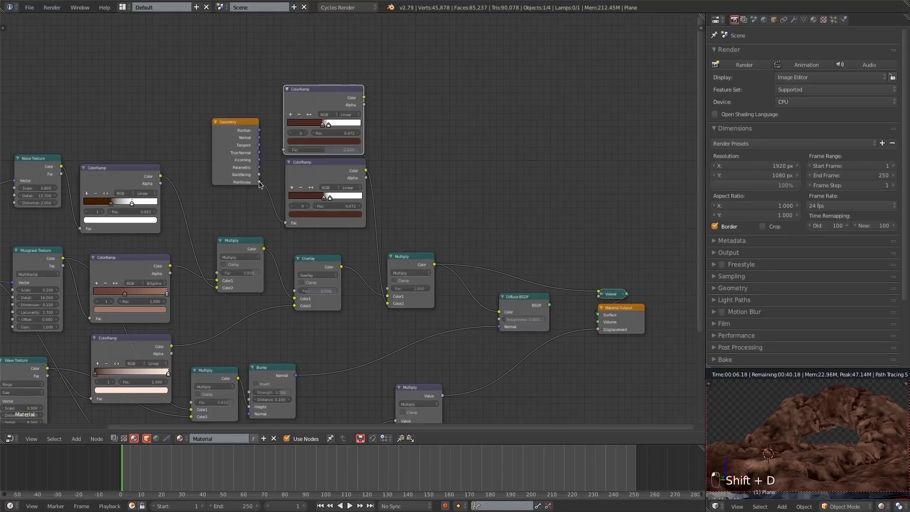
{"action": "left_click_drag", "start_coordinate": [365, 98], "coordinate": [382, 305]}
{"action": "left_click_drag", "start_coordinate": [412, 239], "coordinate": [411, 246]}
{"action": "left_click", "coordinate": [411, 264]}
Duplicate the last Multiply node before the Diffuse BSDF, set it to Add, and connect the duplicated ColorRamp to Color2.
{"action": "key", "text": "shift+d"}
{"action": "left_click", "coordinate": [446, 281]}
{"action": "left_click", "coordinate": [482, 287]}
{"action": "left_click", "coordinate": [482, 270]}
{"action": "left_click_drag", "start_coordinate": [362, 95], "coordinate": [382, 111]}
{"action": "left_click", "coordinate": [384, 119]}
{"action": "left_click_drag", "start_coordinate": [461, 310], "coordinate": [463, 314]}
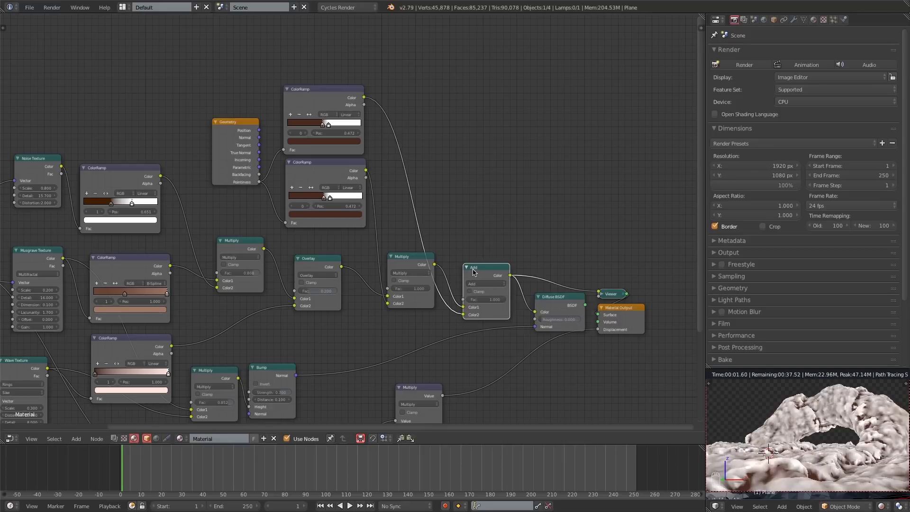
Make the duplicated ColorRamp's dark stop black at position 0.507 and move its white stop to 0.703.
{"action": "scroll", "coordinate": [340, 194], "scroll_direction": "up", "scroll_amount": 3}
{"action": "left_click", "coordinate": [322, 139]}
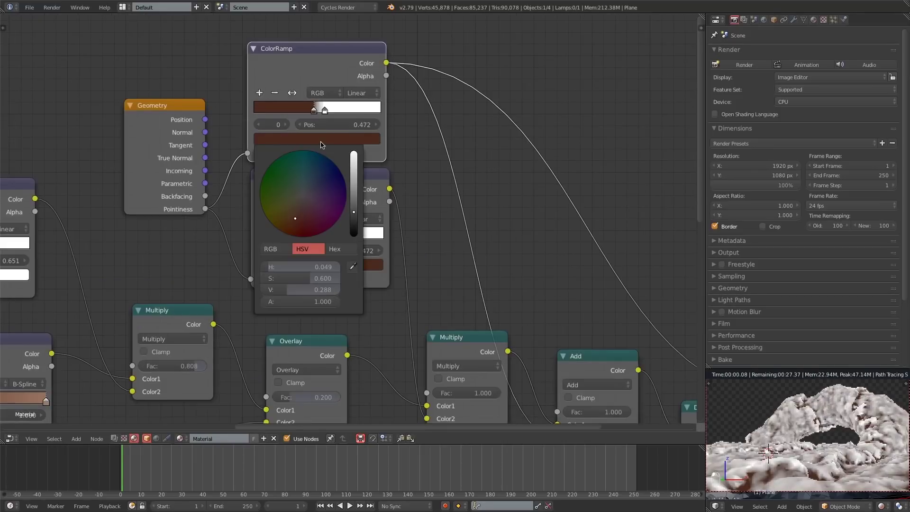
{"action": "left_click_drag", "start_coordinate": [353, 233], "coordinate": [354, 241]}
{"action": "left_click", "coordinate": [333, 109]}
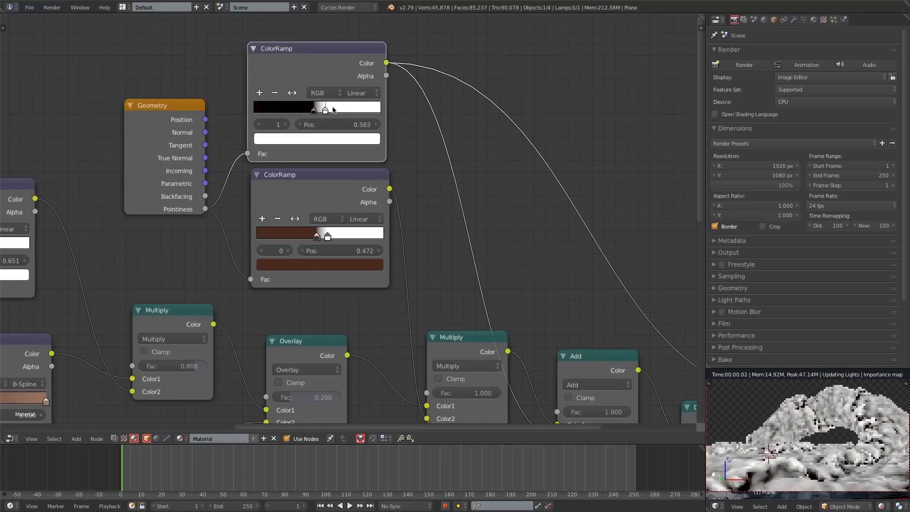
{"action": "mouse_move", "coordinate": [318, 111]}
{"action": "left_mouse_down"}
{"action": "mouse_move", "coordinate": [342, 110]}
{"action": "mouse_move", "coordinate": [318, 109]}
{"action": "left_mouse_up"}
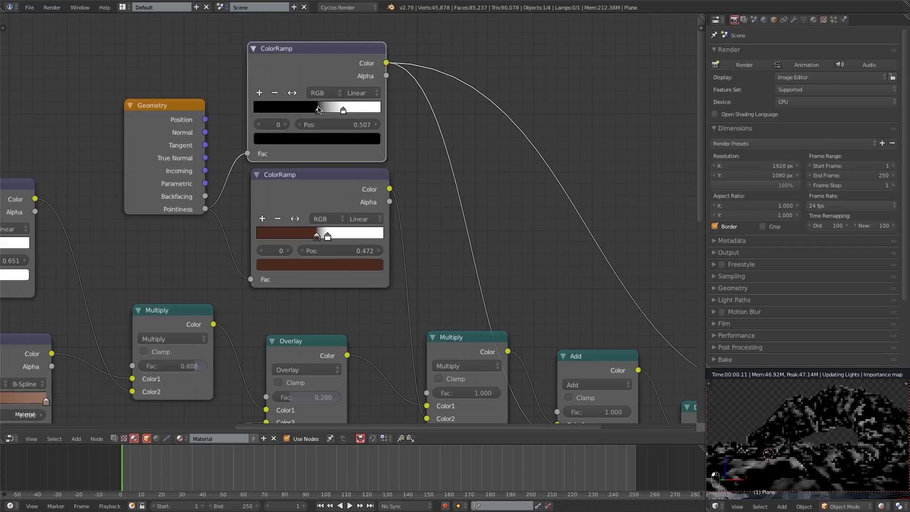
Colour the duplicated ColorRamp's white stop light peach and preview the Add node's result.
{"action": "left_click", "coordinate": [343, 110]}
{"action": "left_click", "coordinate": [332, 138]}
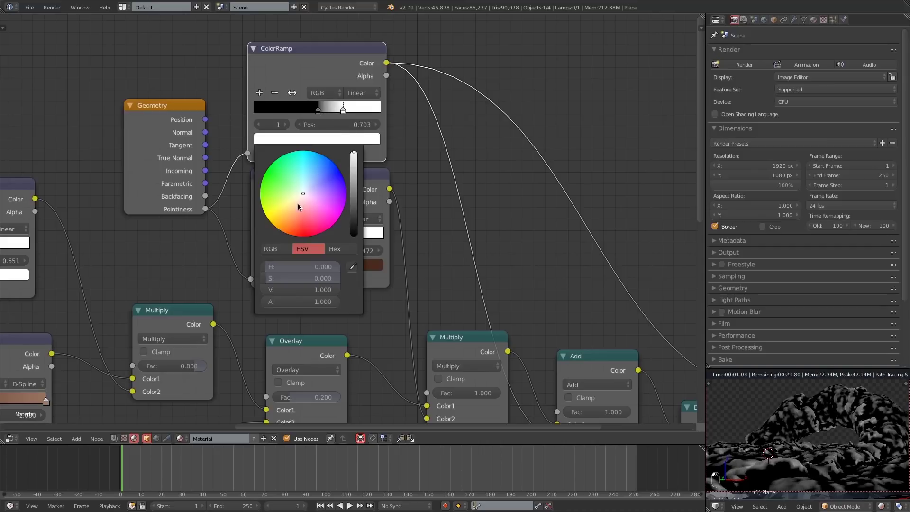
{"action": "left_click", "coordinate": [297, 207]}
{"action": "middle_click_drag", "start_coordinate": [525, 249], "coordinate": [445, 145]}
{"action": "left_click", "coordinate": [520, 259]}
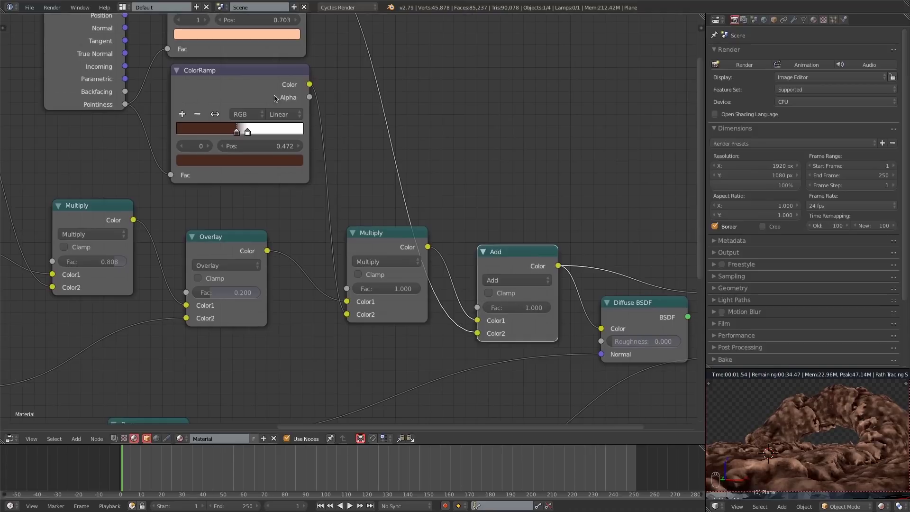
Move the upper ColorRamp's peach stop to 0.777 and preview the Diffuse BSDF result.
{"action": "middle_click_drag", "start_coordinate": [339, 210], "coordinate": [361, 246]}
{"action": "left_click", "coordinate": [262, 43]}
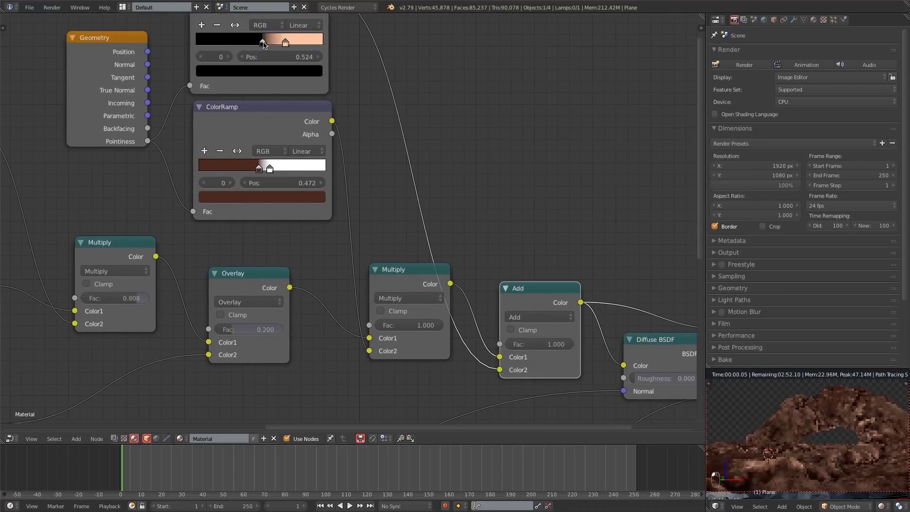
{"action": "left_click_drag", "start_coordinate": [262, 42], "coordinate": [295, 44]}
{"action": "middle_click_drag", "start_coordinate": [506, 247], "coordinate": [339, 124]}
{"action": "left_click", "coordinate": [486, 217], "text": "ctrl+shift"}
Move the Material Output node further away from the Diffuse BSDF.
{"action": "middle_click_drag", "start_coordinate": [599, 284], "coordinate": [387, 239]}
{"action": "left_click", "coordinate": [411, 225]}
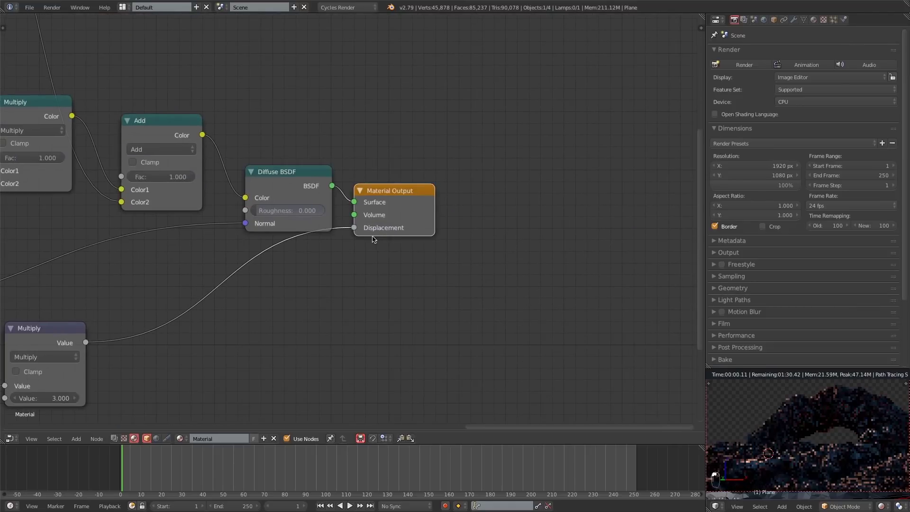
{"action": "key", "text": "g"}
{"action": "left_click", "coordinate": [471, 247]}
{"action": "middle_click_drag", "start_coordinate": [371, 227], "coordinate": [565, 374]}
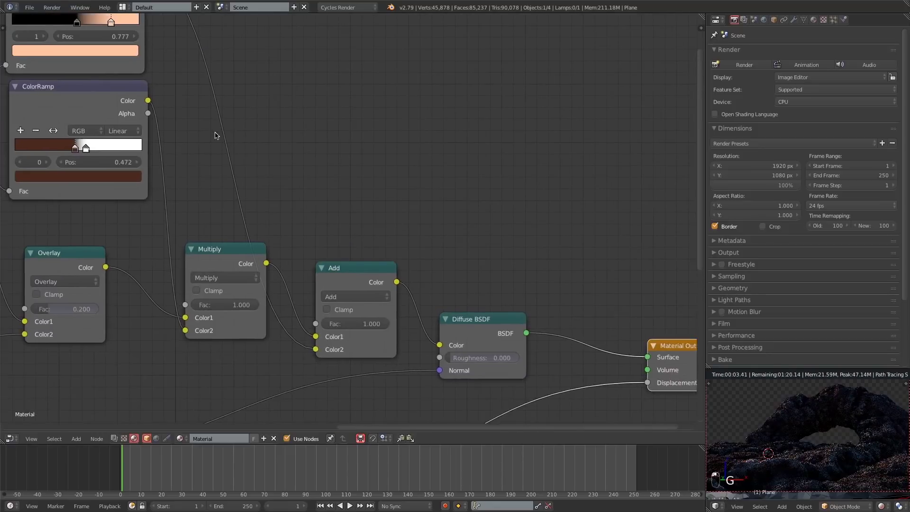
Preview the Add node, set its Fac to 0.436, and return the preview to the Diffuse BSDF.
{"action": "middle_click_drag", "start_coordinate": [283, 171], "coordinate": [313, 180]}
{"action": "left_click", "coordinate": [393, 288], "text": "ctrl+shift"}
{"action": "left_click_drag", "start_coordinate": [410, 335], "coordinate": [397, 335]}
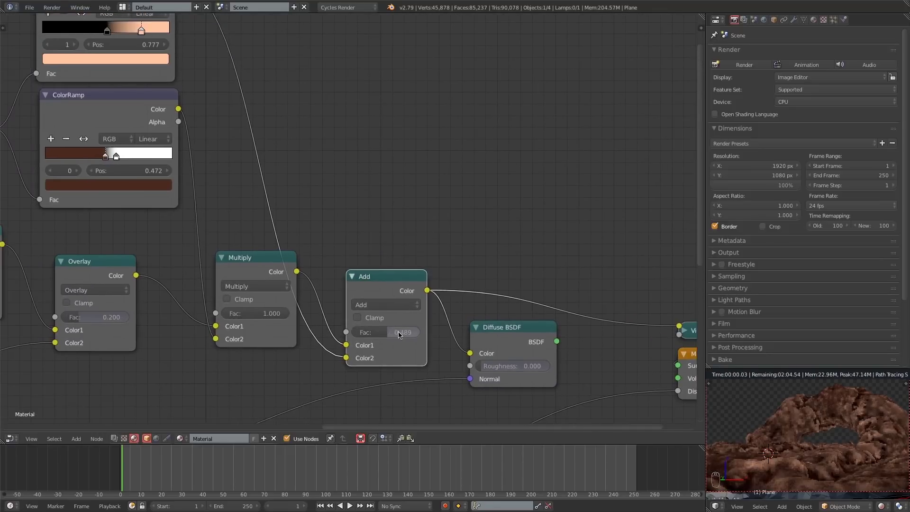
{"action": "left_click_drag", "start_coordinate": [387, 332], "coordinate": [391, 332]}
{"action": "left_click", "coordinate": [501, 344], "text": "ctrl+shift"}
Move the Diffuse BSDF and Material Output together, clear of the rest of the node tree.
{"action": "middle_click_drag", "start_coordinate": [597, 340], "coordinate": [464, 246]}
{"action": "scroll", "coordinate": [463, 246], "scroll_direction": "down", "scroll_amount": 8}
{"action": "middle_click_drag", "start_coordinate": [521, 362], "coordinate": [472, 339]}
{"action": "scroll", "coordinate": [473, 339], "scroll_direction": "down", "scroll_amount": 3}
{"action": "middle_click_drag", "start_coordinate": [471, 309], "coordinate": [458, 291]}
{"action": "left_click", "coordinate": [458, 243]}
{"action": "left_click", "coordinate": [390, 232], "text": "shift"}
{"action": "key", "text": "g"}
{"action": "scroll", "coordinate": [458, 257], "scroll_direction": "up", "scroll_amount": 1}
Switch the Diffuse BSDF node to a Principled BSDF.
{"action": "key", "text": "a"}
{"action": "key", "text": "shift+s"}
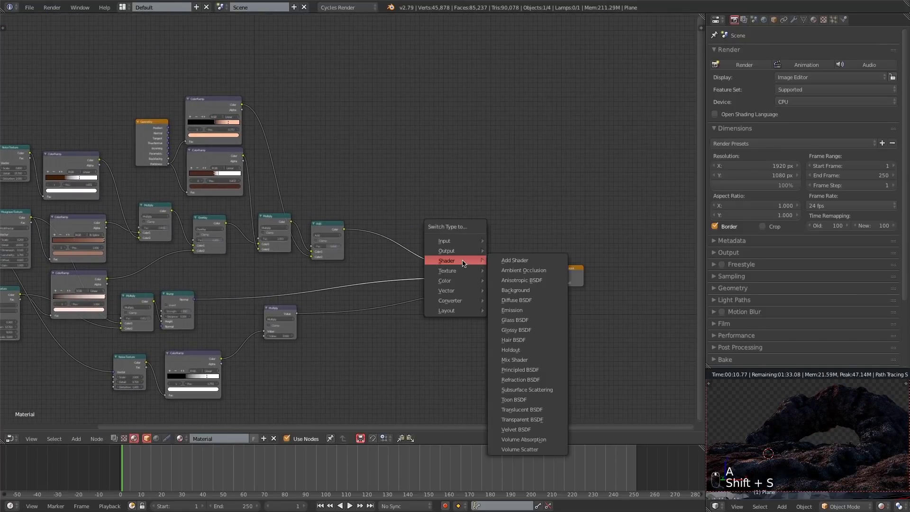
{"action": "left_click", "coordinate": [520, 369]}
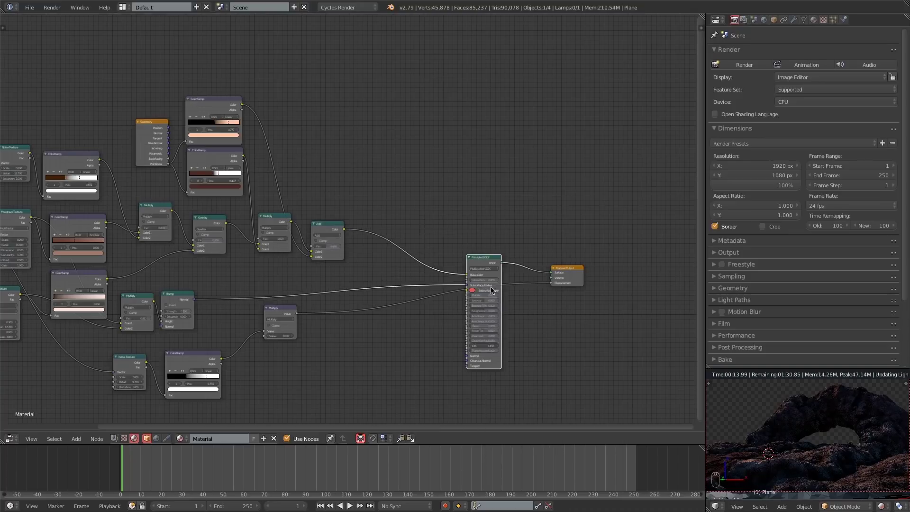
Reposition the Principled BSDF and set its Roughness to 0.677 and Specular to 0.042.
{"action": "key", "text": "g"}
{"action": "scroll", "coordinate": [475, 165], "scroll_direction": "up", "scroll_amount": 1}
{"action": "scroll", "coordinate": [476, 165], "scroll_direction": "up", "scroll_amount": 3}
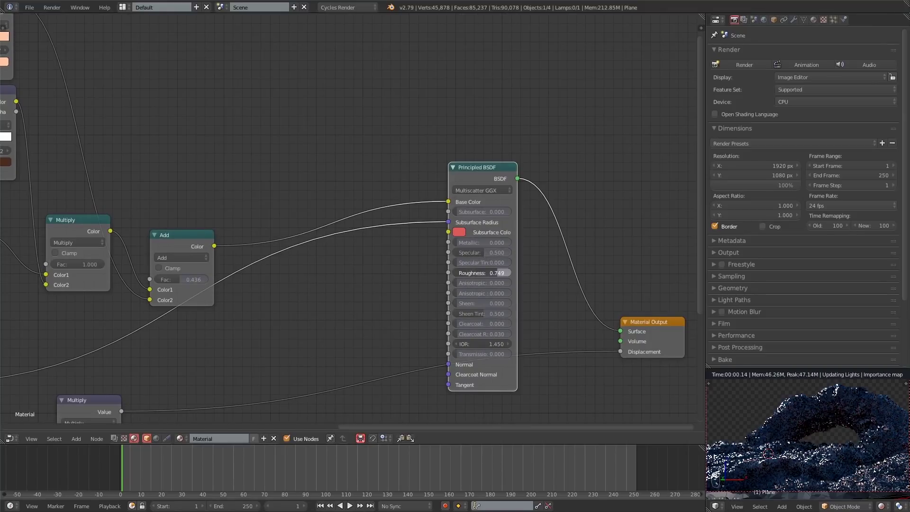
{"action": "left_click_drag", "start_coordinate": [497, 269], "coordinate": [466, 254]}
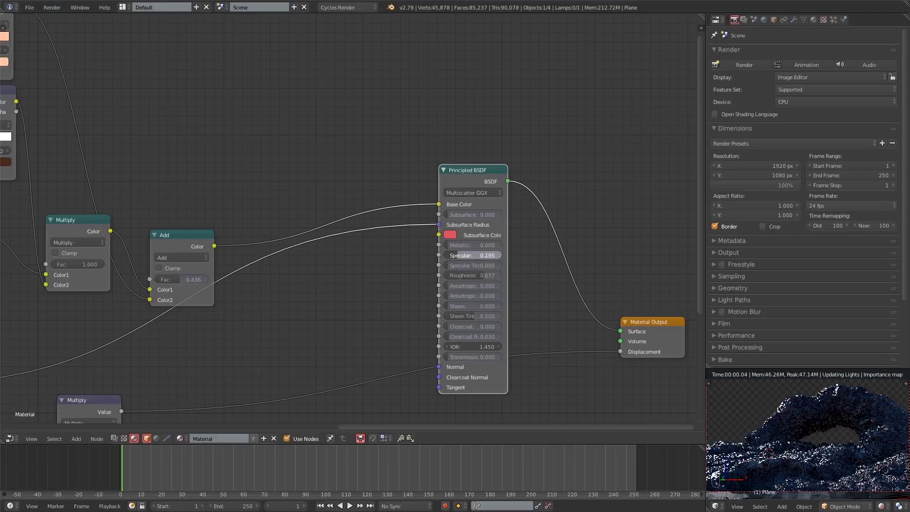
Disconnect the Bump node from the Principled BSDF's Subsurface Radius and connect its output to the Normal input.
{"action": "left_click_drag", "start_coordinate": [439, 224], "coordinate": [307, 308]}
{"action": "middle_click_drag", "start_coordinate": [307, 308], "coordinate": [407, 302]}
{"action": "scroll", "coordinate": [408, 303], "scroll_direction": "down", "scroll_amount": 2}
{"action": "left_click_drag", "start_coordinate": [124, 302], "coordinate": [527, 290]}
{"action": "scroll", "coordinate": [523, 275], "scroll_direction": "up", "scroll_amount": 3}
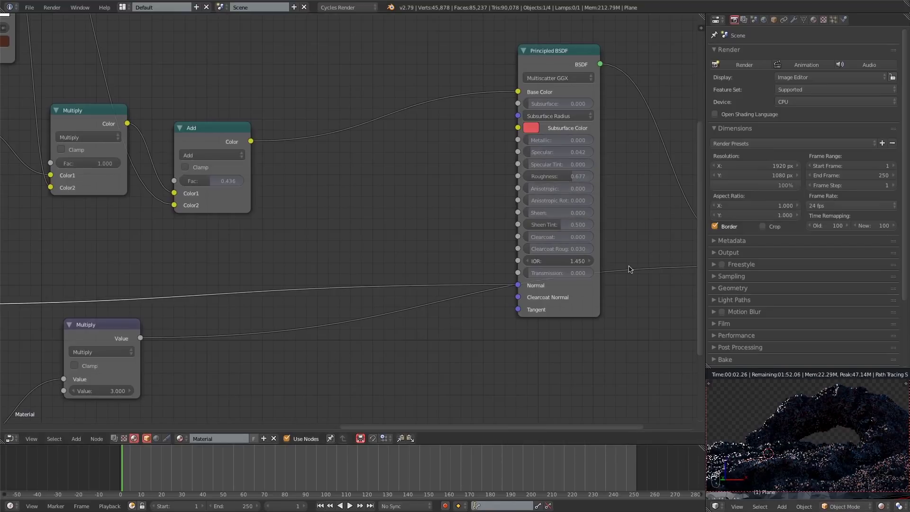
Set the Principled BSDF's Specular to 0.01.
{"action": "left_click", "coordinate": [563, 149]}
{"action": "type", "text": "0.01"}
{"action": "key", "text": "Return"}
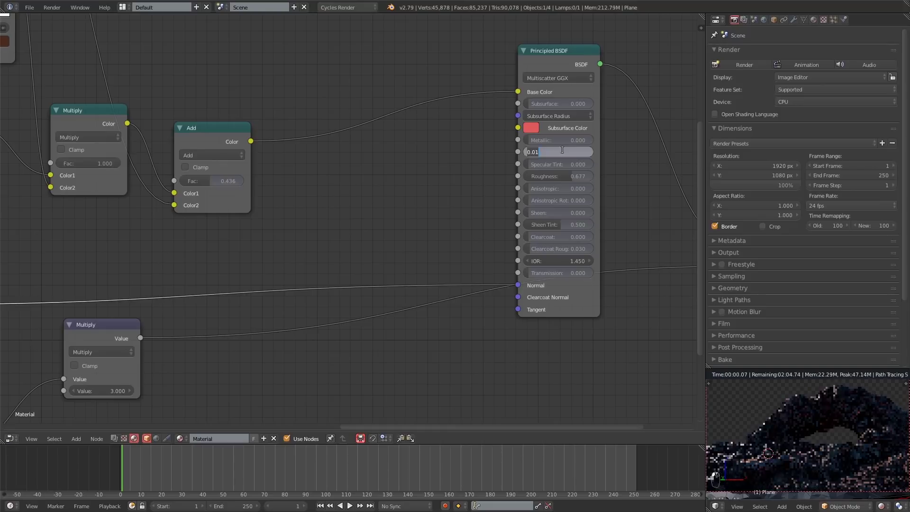
Change the Node Editor to the 3D View and move the Sun lamp up beside the arch, opposite the camera.
{"action": "left_click", "coordinate": [10, 438]}
{"action": "left_click", "coordinate": [29, 424]}
{"action": "middle_click_drag", "start_coordinate": [303, 232], "coordinate": [406, 219]}
{"action": "scroll", "coordinate": [406, 219], "scroll_direction": "down", "scroll_amount": 5}
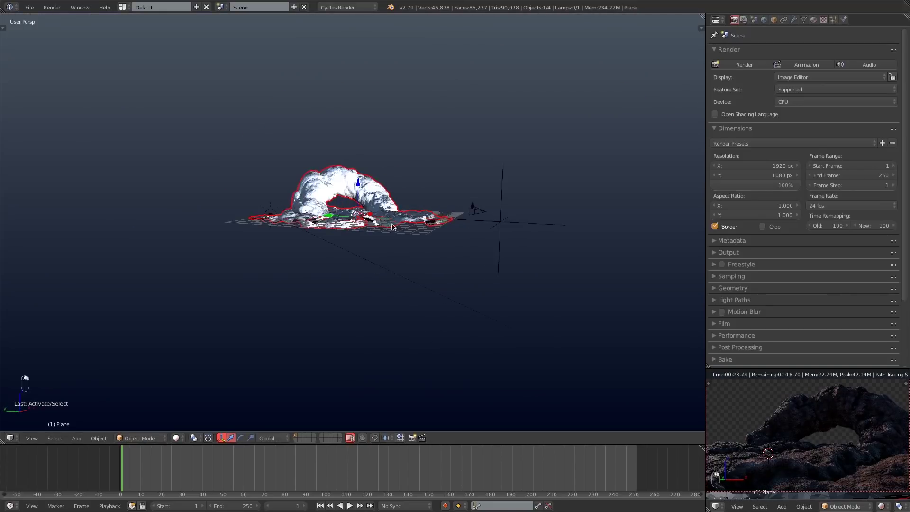
{"action": "scroll", "coordinate": [353, 254], "scroll_direction": "up", "scroll_amount": 1}
{"action": "right_click", "coordinate": [352, 252]}
{"action": "key", "text": "g"}
{"action": "left_click", "coordinate": [288, 164]}
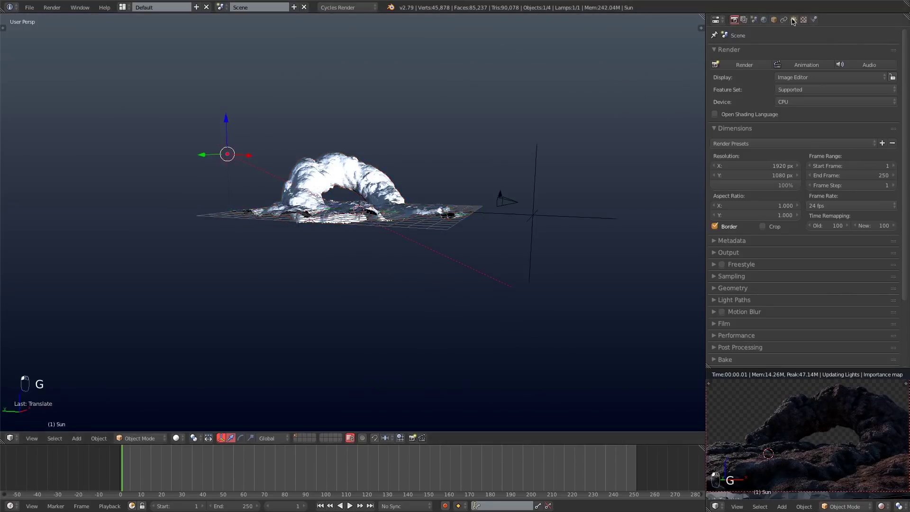
Set the Sun lamp's strength to 12 and raise it to 15.
{"action": "left_click", "coordinate": [794, 19]}
{"action": "left_click", "coordinate": [836, 187]}
{"action": "type", "text": "12"}
{"action": "key", "text": "Return"}
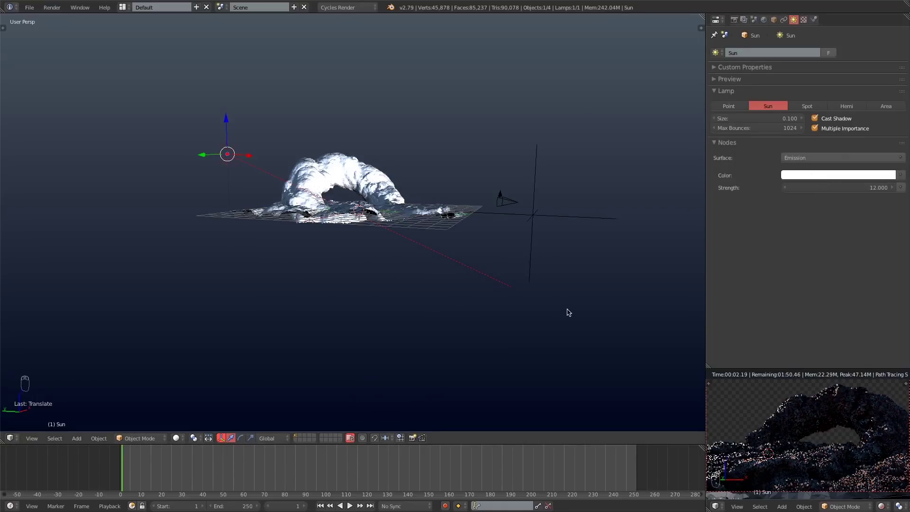
{"action": "type", "text": "15"}
{"action": "key", "text": "Return"}
Select the arch terrain, return to its material nodes, and set the displacement Multiply node's value to 2.
{"action": "right_click", "coordinate": [374, 182]}
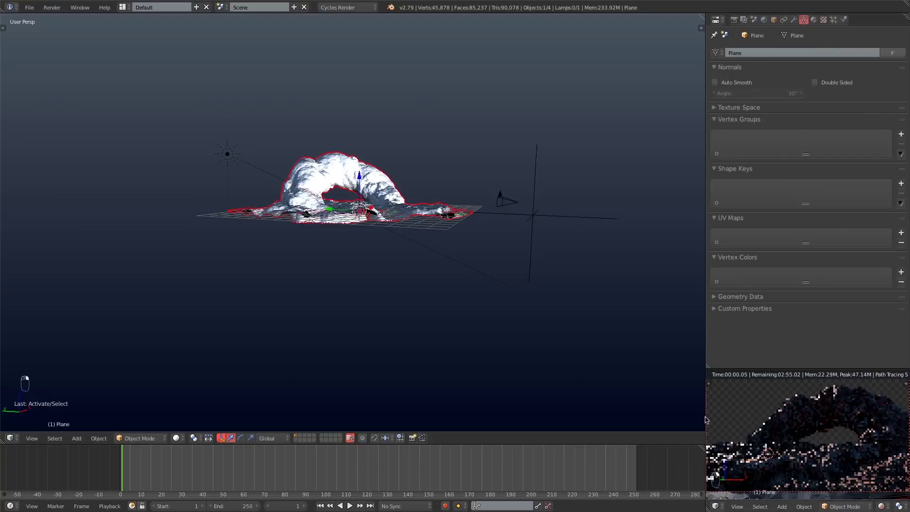
{"action": "left_click", "coordinate": [8, 439]}
{"action": "left_click", "coordinate": [35, 327]}
{"action": "middle_click_drag", "start_coordinate": [117, 351], "coordinate": [449, 243]}
{"action": "left_click", "coordinate": [436, 283]}
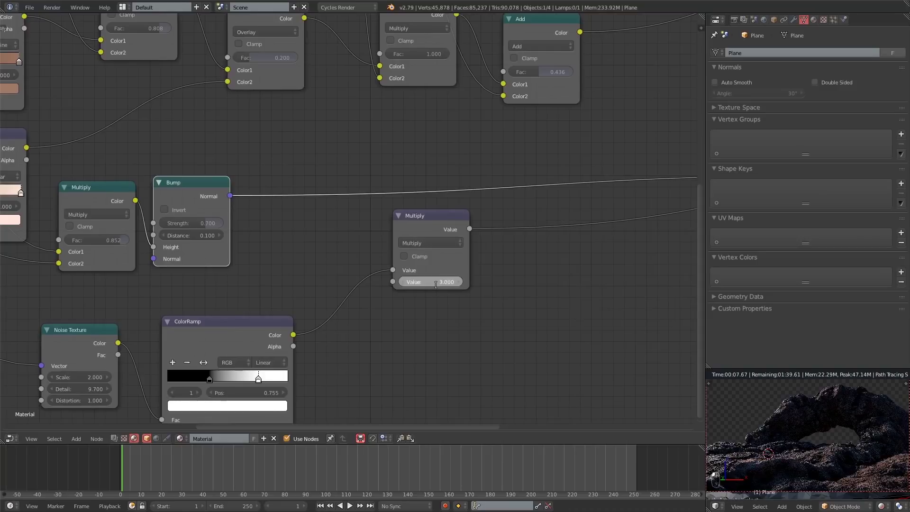
{"action": "key", "text": "Return"}
{"action": "middle_click_drag", "start_coordinate": [259, 377], "coordinate": [362, 346]}
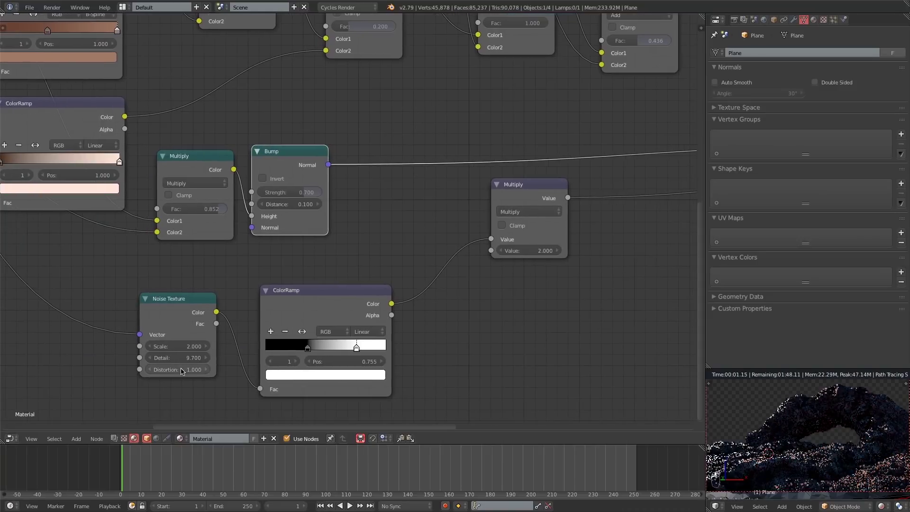
{"action": "middle_click_drag", "start_coordinate": [353, 289], "coordinate": [446, 346]}
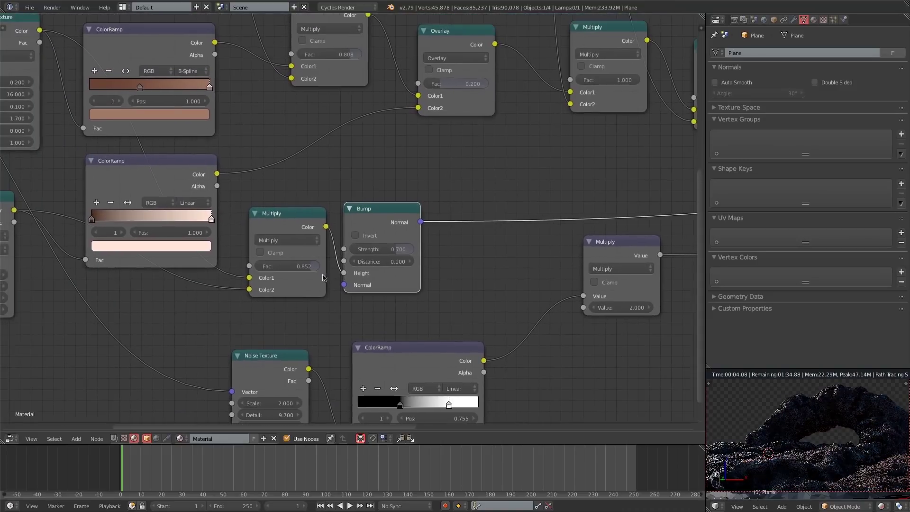
Display the Render Result in the Image Editor and switch to render slot 2.
{"action": "left_click", "coordinate": [11, 439]}
{"action": "left_click", "coordinate": [41, 366]}
{"action": "key", "text": "Home"}
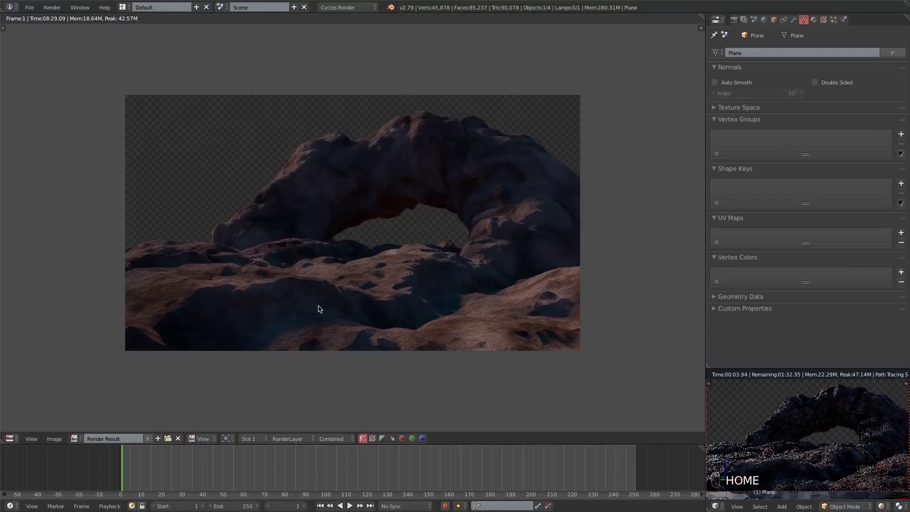
{"action": "key", "text": "2"}
Switch the camera viewport from rendered to solid shading.
{"action": "key", "text": "z"}
{"action": "key", "text": "z"}
{"action": "key", "text": "z"}
{"action": "key", "text": "z"}
{"action": "key", "text": "z"}
Save the file and render the frame into slot 2.
{"action": "key", "text": "ctrl+s"}
{"action": "left_click", "coordinate": [780, 425]}
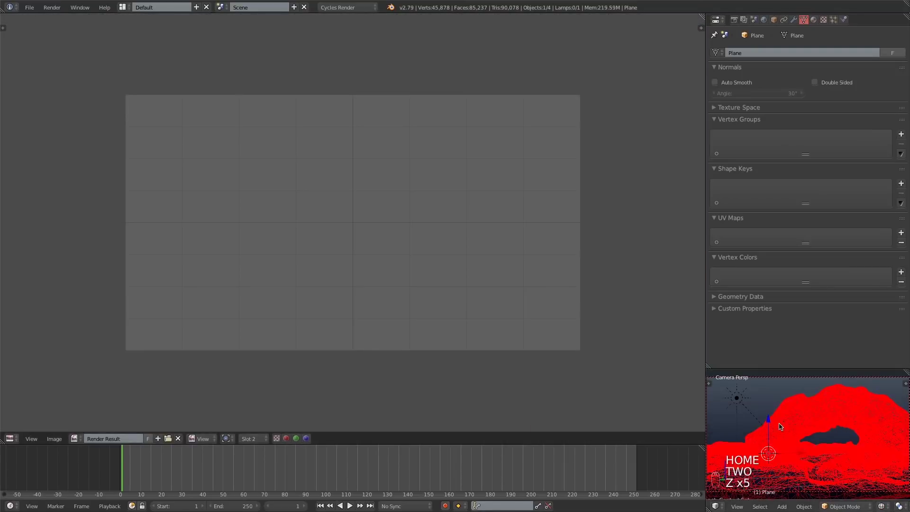
{"action": "left_click", "coordinate": [734, 20]}
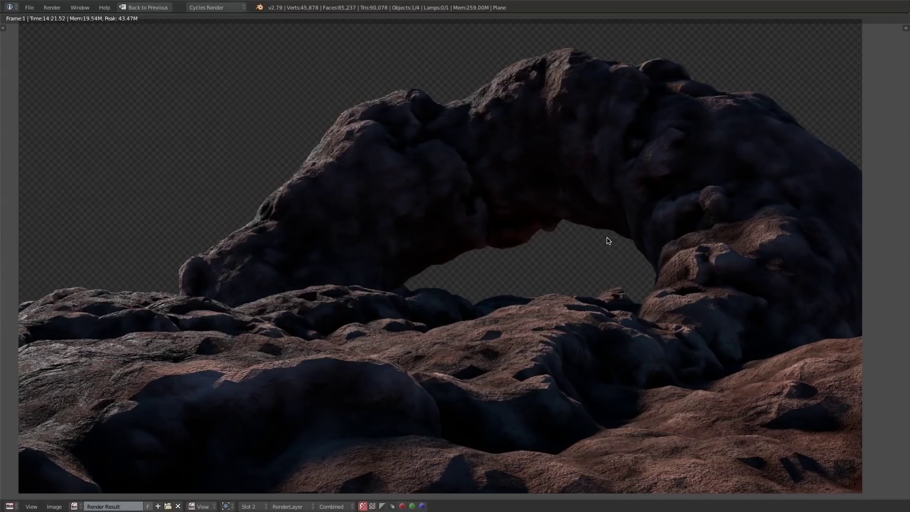
Compare the renders in slots 1 and 2, viewing them with the Image Editor maximised.
{"action": "key", "text": "shift+space"}
{"action": "key", "text": "shift+space"}
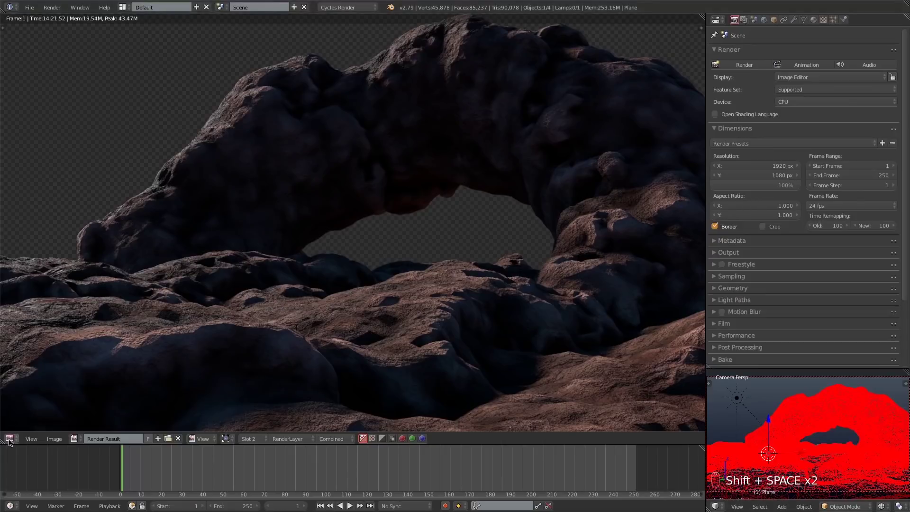
{"action": "key", "text": "1"}
{"action": "key", "text": "2"}
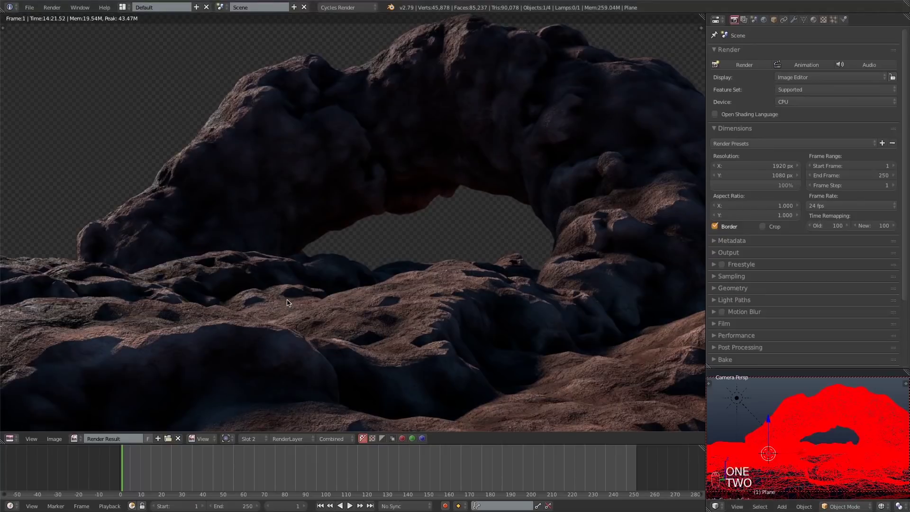
{"action": "key", "text": "shift+space"}
{"action": "key", "text": "1"}
{"action": "key", "text": "2"}
{"action": "key", "text": "1"}
{"action": "key", "text": "2"}
{"action": "key", "text": "1"}
{"action": "key", "text": "2"}
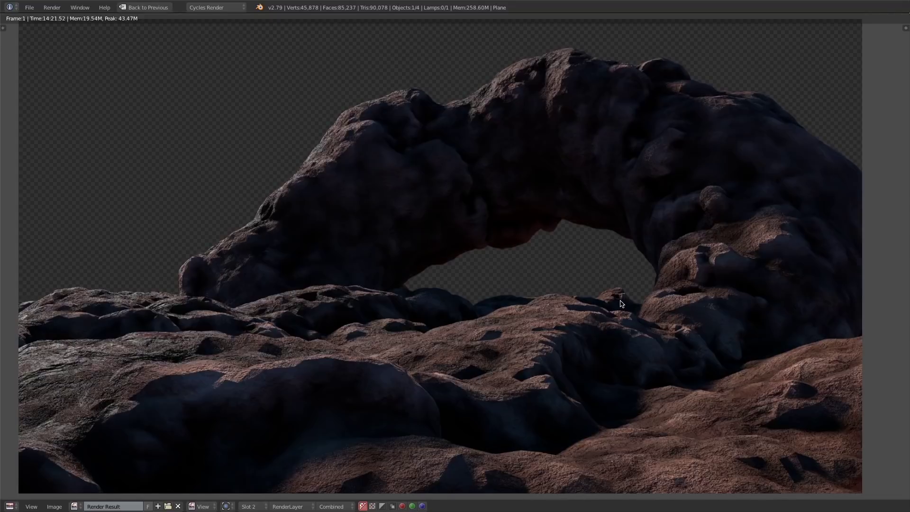